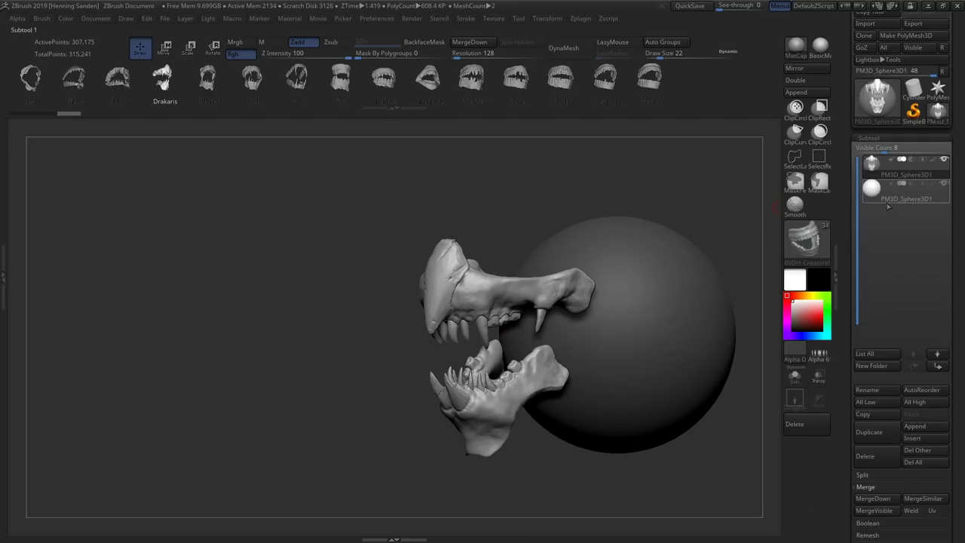
# Stretch the sphere toward the teeth and make it the active subtool
pyautogui.moveTo(557, 326); pyautogui.dragTo(487, 326)
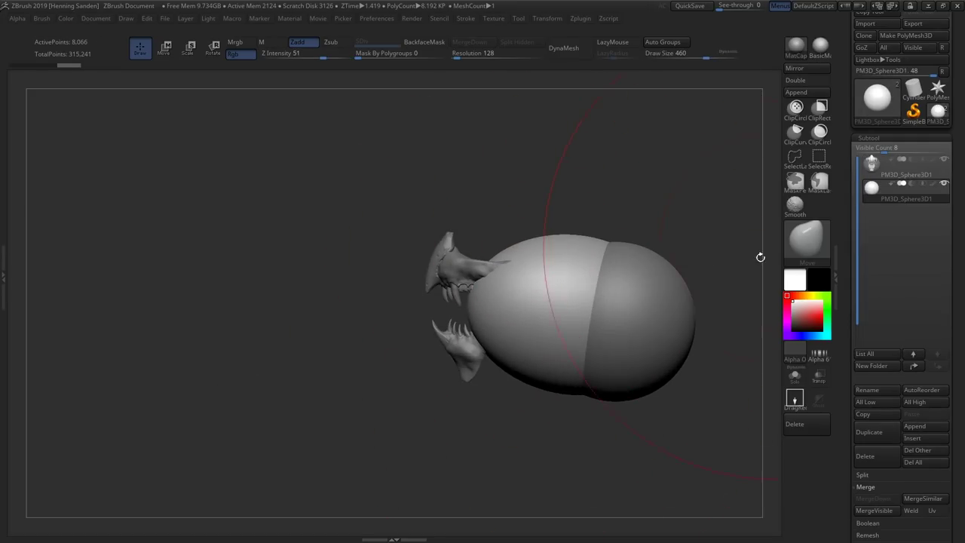
pyautogui.keyDown('ctrl'); pyautogui.keyDown('alt'); pyautogui.keyDown('shift'); pyautogui.click(611, 279); pyautogui.keyUp('shift'); pyautogui.keyUp('alt'); pyautogui.keyUp('ctrl')
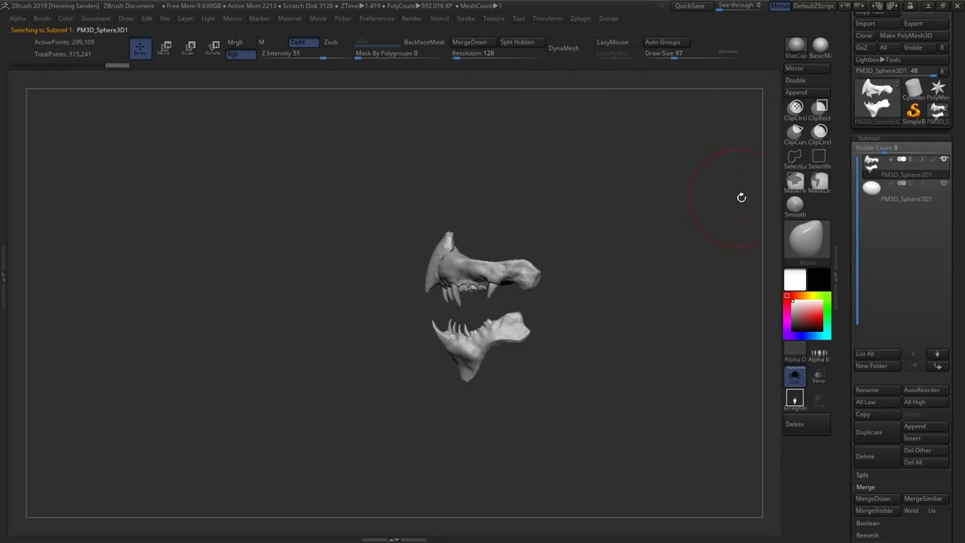
pyautogui.moveTo(769, 213); pyautogui.dragTo(679, 286)
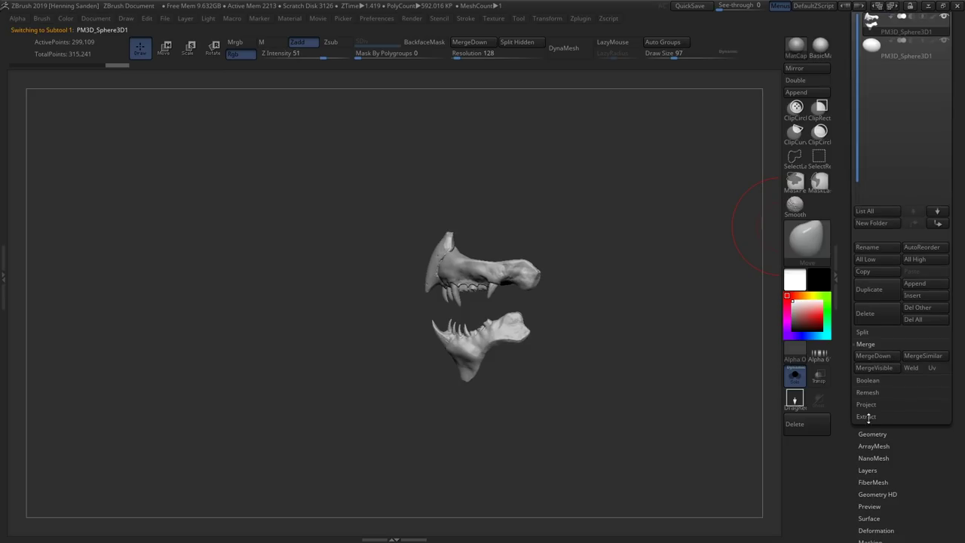
pyautogui.keyDown('ctrl'); pyautogui.keyDown('shift'); pyautogui.click(678, 286); pyautogui.keyUp('shift'); pyautogui.keyUp('ctrl')
pyautogui.keyDown('alt'); pyautogui.click(459, 242); pyautogui.keyUp('alt')
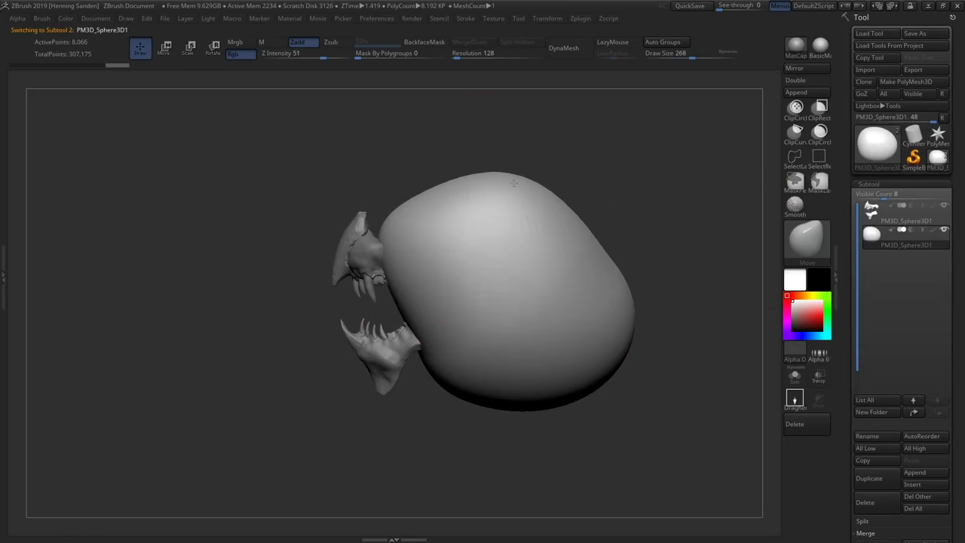
pyautogui.keyDown('shift'); pyautogui.moveTo(80, 218); pyautogui.dragTo(416, 308); pyautogui.keyUp('shift')
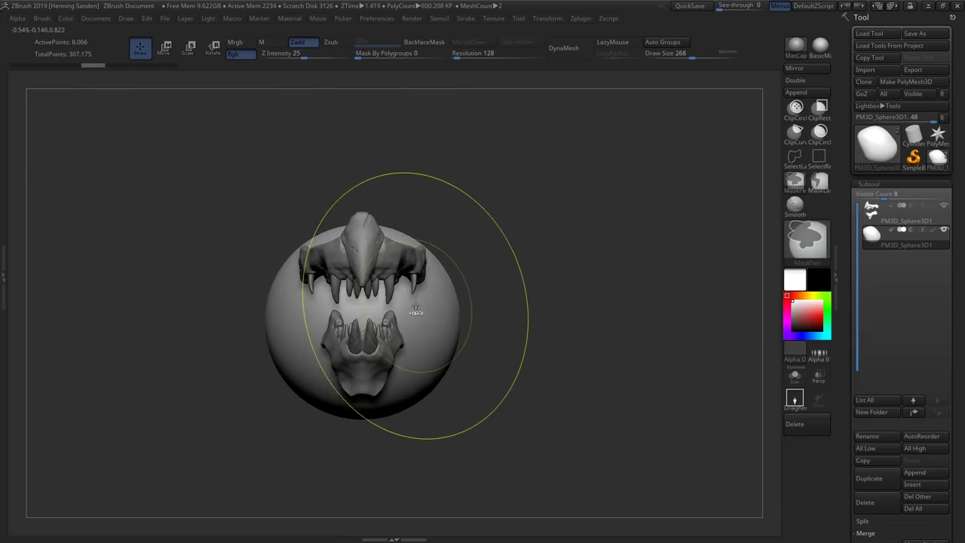
pyautogui.moveTo(423, 311); pyautogui.dragTo(455, 276, button='right')
# Pull the sphere with the Move brush into an egg shape over the teeth
pyautogui.press('b')
pyautogui.press('m')
pyautogui.press('v')
pyautogui.moveTo(420, 329); pyautogui.dragTo(452, 301, button='right')
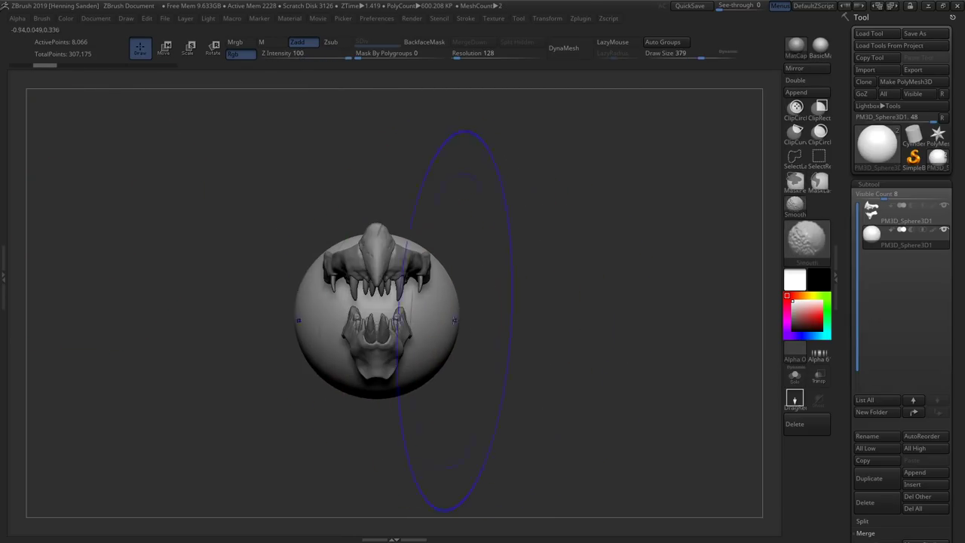
pyautogui.moveTo(452, 301); pyautogui.dragTo(490, 294)
pyautogui.moveTo(490, 294); pyautogui.dragTo(493, 293, button='right')
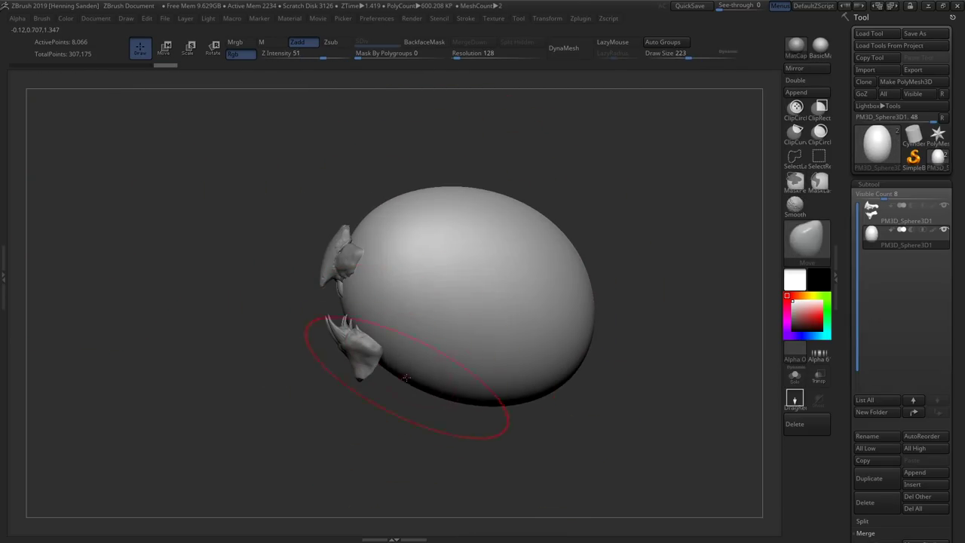
pyautogui.moveTo(399, 339)
pyautogui.mouseDown(button='right')
pyautogui.moveTo(459, 279)
pyautogui.moveTo(413, 312)
pyautogui.mouseUp(button='right')
# Shape and widen the head with ClayBuildup strokes
pyautogui.press('b')
pyautogui.press('c')
pyautogui.press('b')
pyautogui.moveTo(354, 301)
pyautogui.mouseDown(button='right')
pyautogui.moveTo(332, 256)
pyautogui.moveTo(438, 307)
pyautogui.moveTo(395, 302)
pyautogui.moveTo(385, 257)
pyautogui.mouseUp(button='right')
pyautogui.moveTo(521, 205); pyautogui.dragTo(490, 289, button='right')
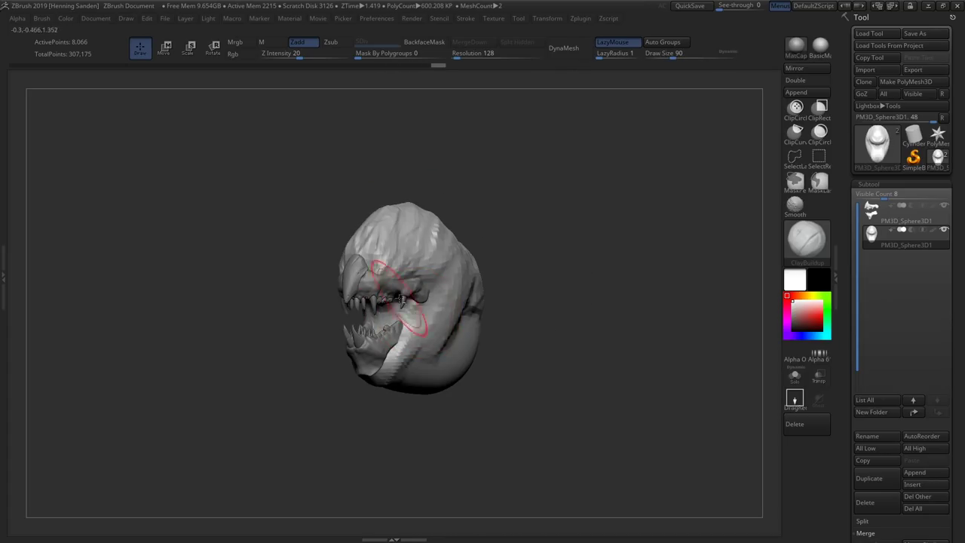
pyautogui.moveTo(413, 294)
pyautogui.mouseDown(button='right')
pyautogui.moveTo(408, 309)
pyautogui.moveTo(498, 302)
pyautogui.mouseUp(button='right')
# Choose the BVDH_HORNS insert brush and place trial horns on the head
pyautogui.moveTo(398, 234); pyautogui.dragTo(442, 269, button='right')
pyautogui.press('b')
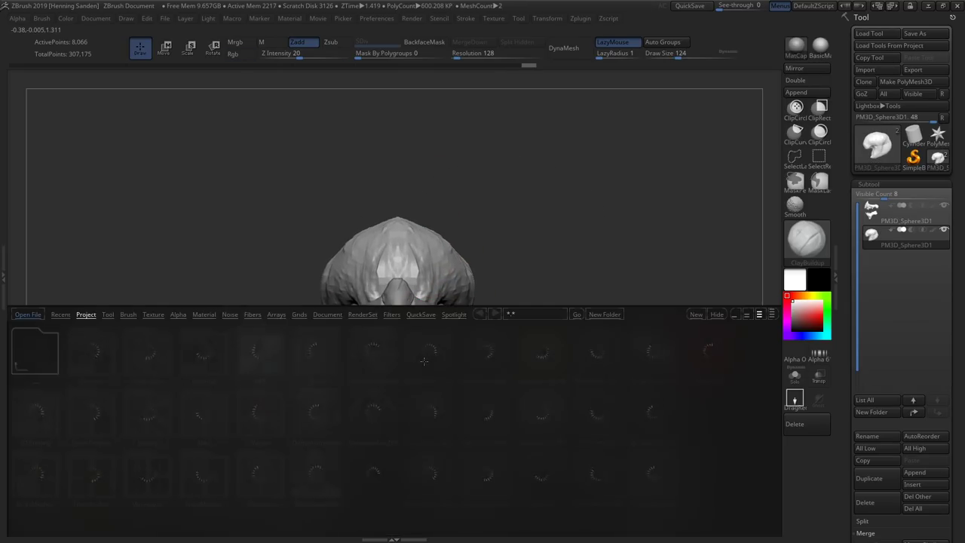
pyautogui.click(48, 230)
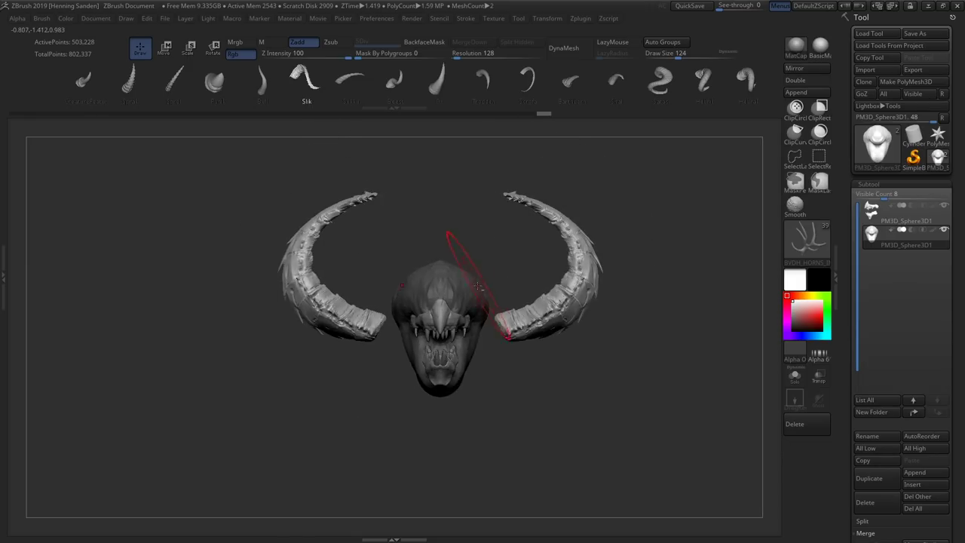
pyautogui.keyDown('shift'); pyautogui.moveTo(203, 324); pyautogui.dragTo(100, 427, button='right'); pyautogui.keyUp('shift')
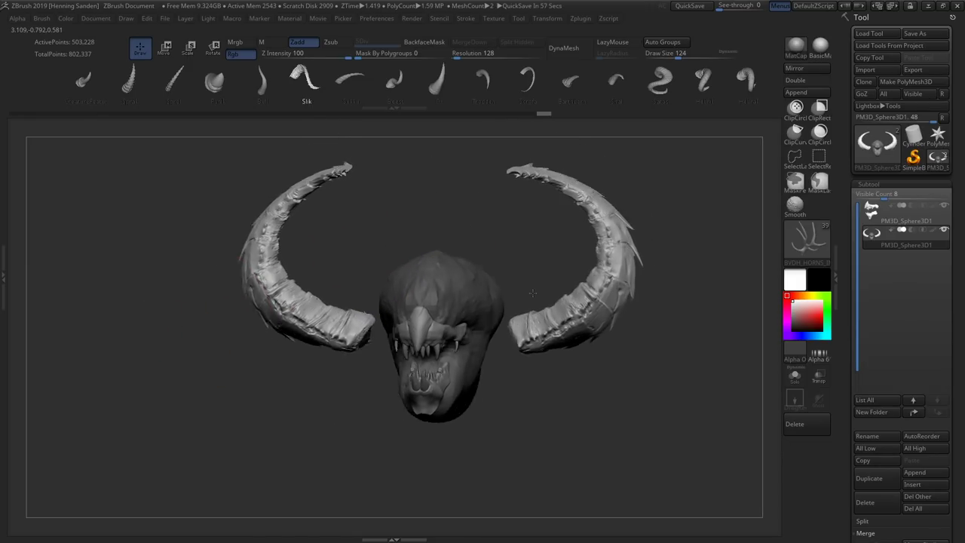
pyautogui.moveTo(203, 324); pyautogui.dragTo(422, 226, button='right')
# Settle on a larger horn design, resize it, and split it off with Split Hidden
pyautogui.hotkey('ctrl', 'z')
pyautogui.moveTo(445, 249); pyautogui.dragTo(517, 309)
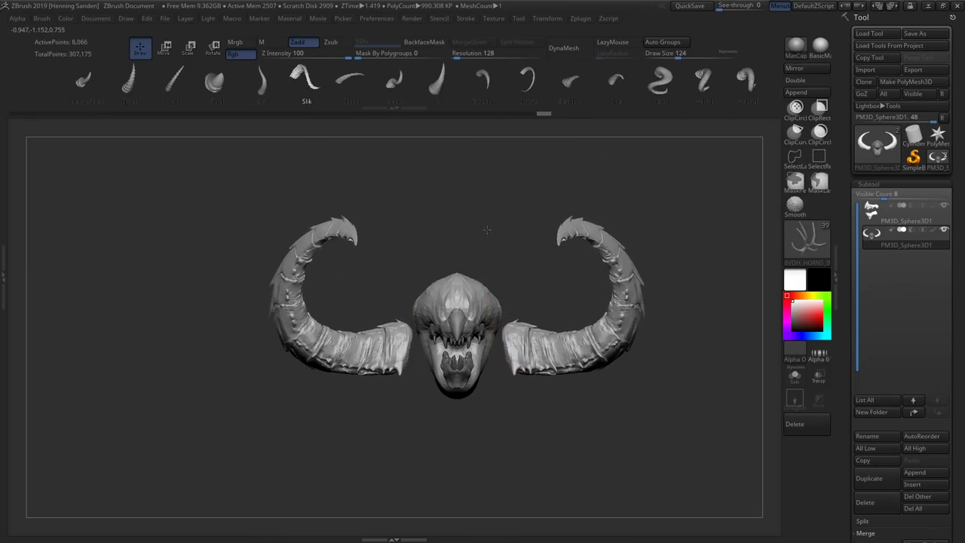
pyautogui.hotkey('ctrl', 'z')
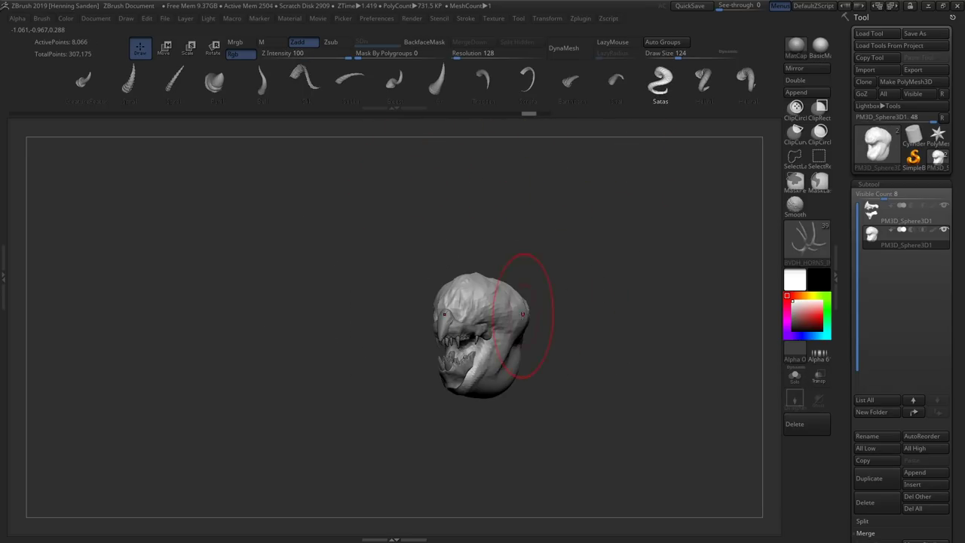
pyautogui.moveTo(522, 315); pyautogui.dragTo(573, 249)
pyautogui.hotkey('ctrl', 'z')
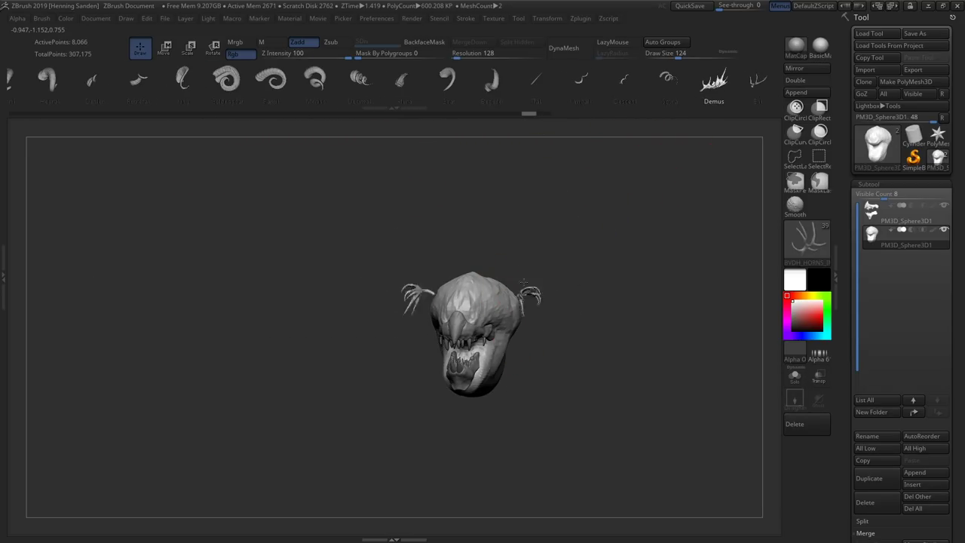
pyautogui.click(467, 79)
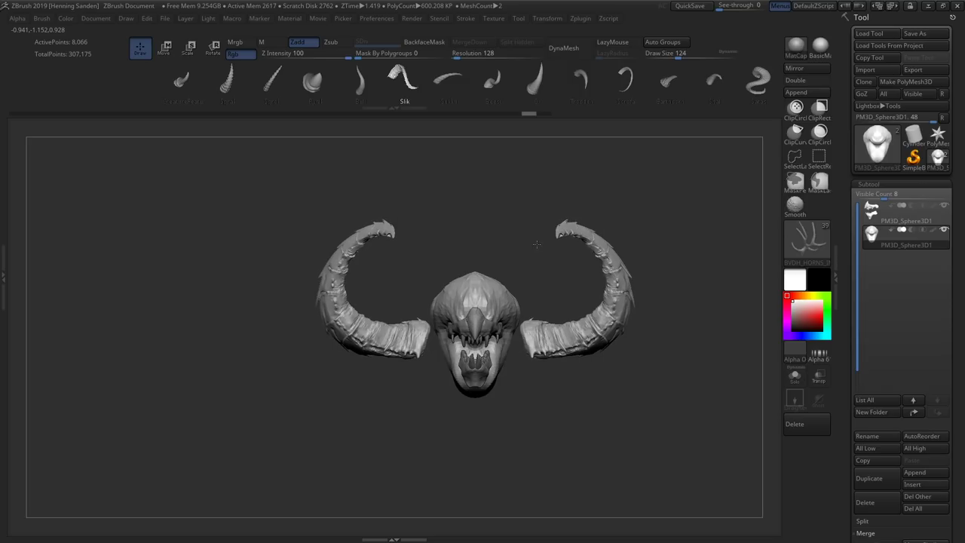
pyautogui.moveTo(550, 265); pyautogui.dragTo(533, 332)
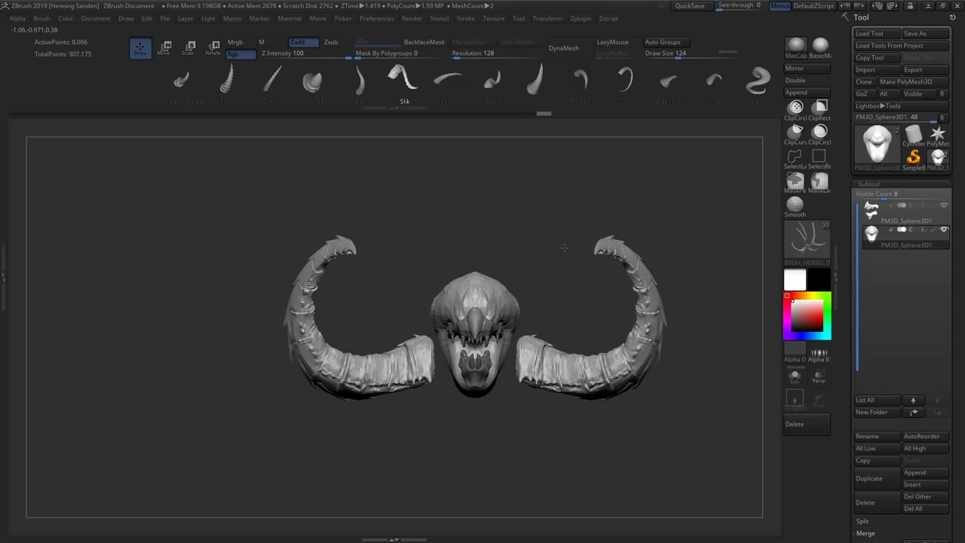
pyautogui.keyDown('ctrl'); pyautogui.keyDown('shift'); pyautogui.click(637, 151); pyautogui.keyUp('shift'); pyautogui.keyUp('ctrl')
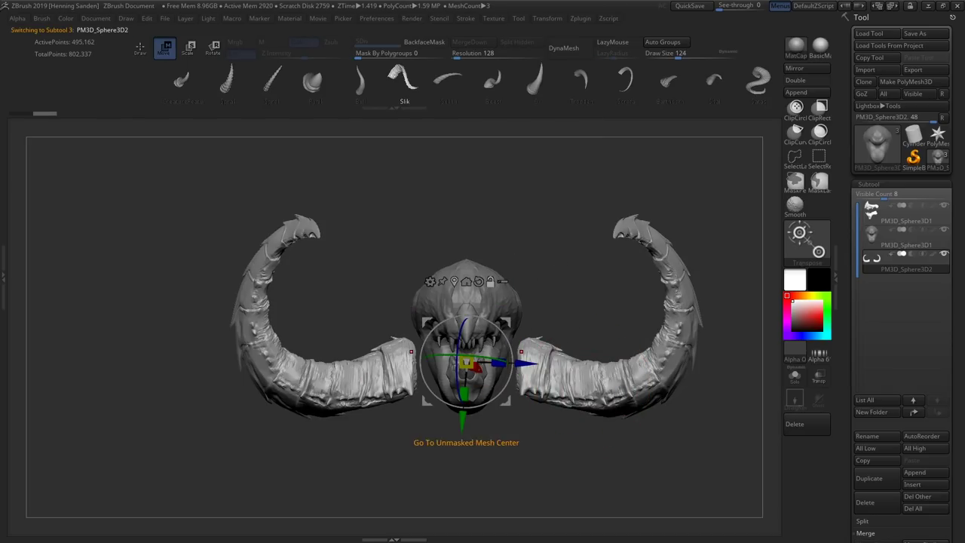
# Select the head, build up clay on it, and undo an accidental gizmo offset
pyautogui.moveTo(369, 246); pyautogui.dragTo(497, 313)
pyautogui.press('q')
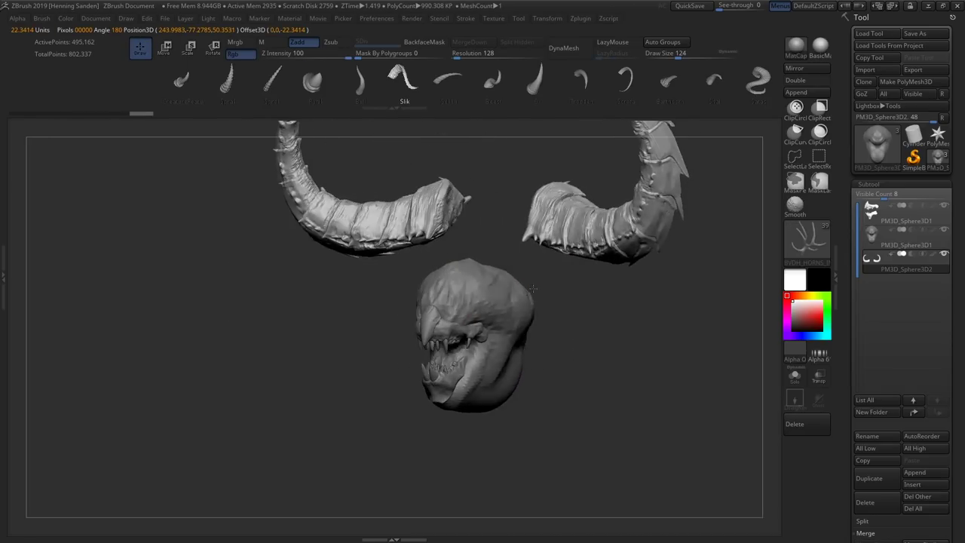
pyautogui.keyDown('alt'); pyautogui.click(497, 313); pyautogui.keyUp('alt')
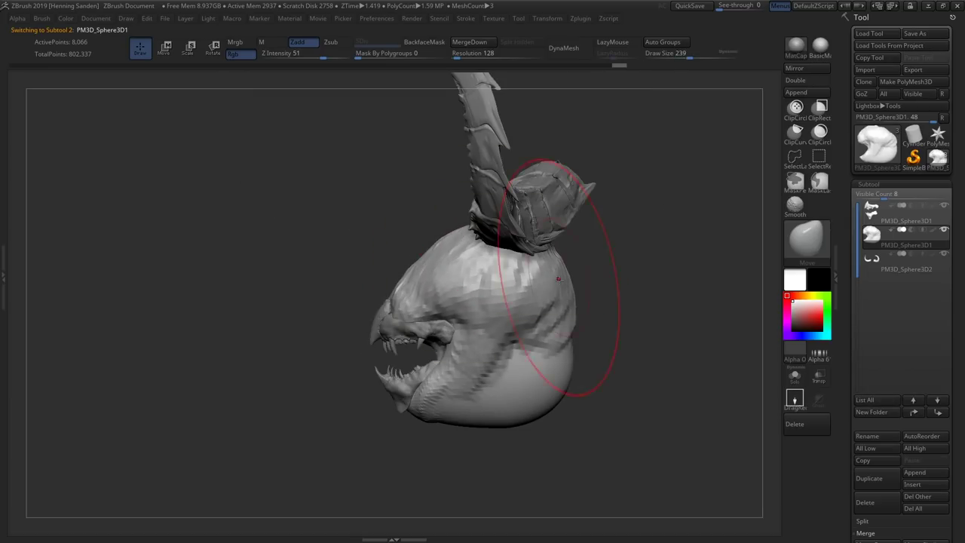
pyautogui.moveTo(475, 173); pyautogui.dragTo(639, 239)
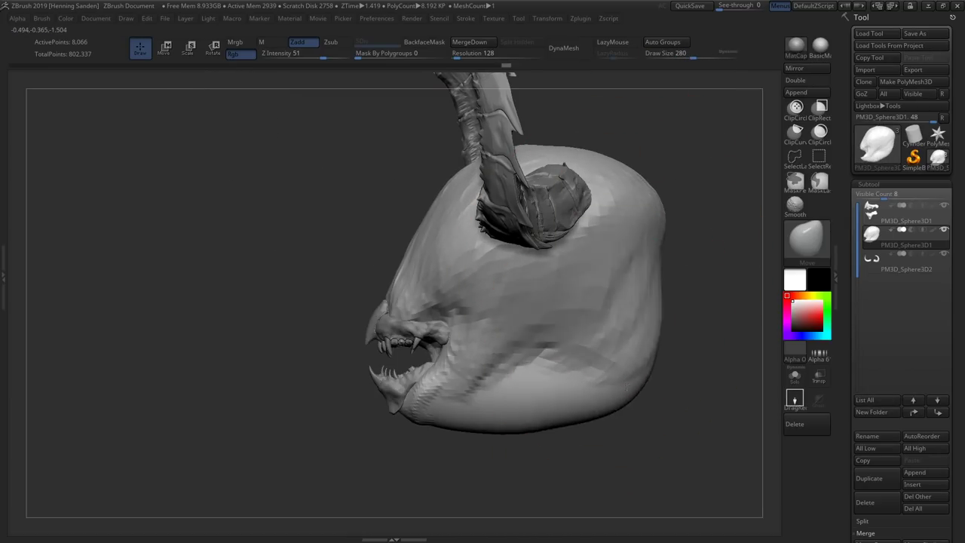
pyautogui.moveTo(616, 394); pyautogui.dragTo(528, 407)
pyautogui.moveTo(495, 291)
pyautogui.mouseDown()
pyautogui.moveTo(538, 183)
pyautogui.moveTo(581, 200)
pyautogui.moveTo(527, 226)
pyautogui.moveTo(565, 195)
pyautogui.mouseUp()
pyautogui.press('w')
pyautogui.hotkey('ctrl', 'z')
pyautogui.press('q')
pyautogui.moveTo(550, 286)
pyautogui.mouseDown()
pyautogui.moveTo(571, 312)
pyautogui.moveTo(463, 323)
pyautogui.moveTo(525, 363)
pyautogui.moveTo(549, 280)
pyautogui.moveTo(495, 237)
pyautogui.mouseUp()
# Select the horns and scale them with the gizmo to fit the head
pyautogui.keyDown('alt'); pyautogui.click(588, 226); pyautogui.keyUp('alt')
pyautogui.press('w')
pyautogui.keyDown('shift'); pyautogui.moveTo(302, 302); pyautogui.dragTo(226, 302); pyautogui.keyUp('shift')
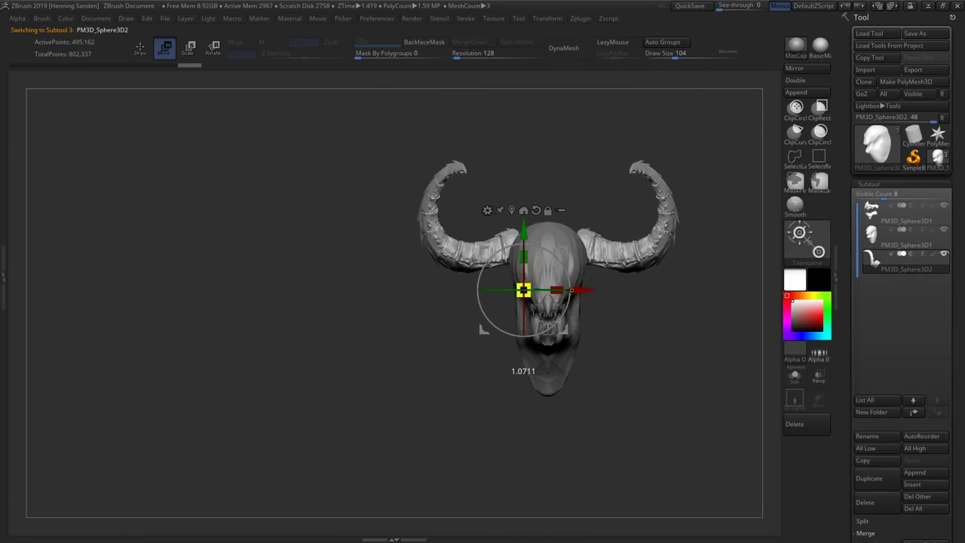
pyautogui.press('q')
pyautogui.moveTo(478, 327); pyautogui.dragTo(538, 252)
# Select the head, choose the Move brush, and zoom in with the polyframe shown
pyautogui.keyDown('alt'); pyautogui.click(614, 332); pyautogui.keyUp('alt')
pyautogui.press('b')
pyautogui.press('m')
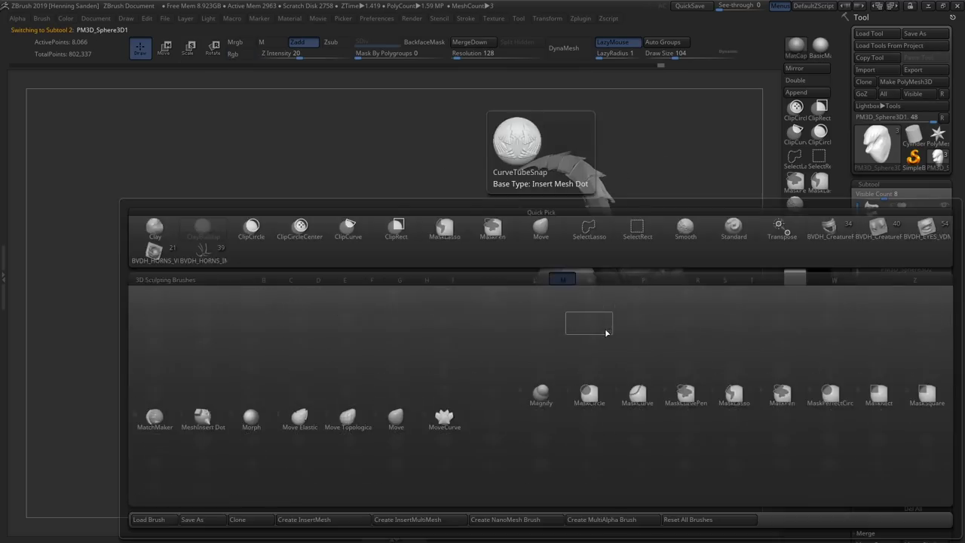
pyautogui.press('v')
pyautogui.moveTo(596, 380); pyautogui.dragTo(592, 371, button='right')
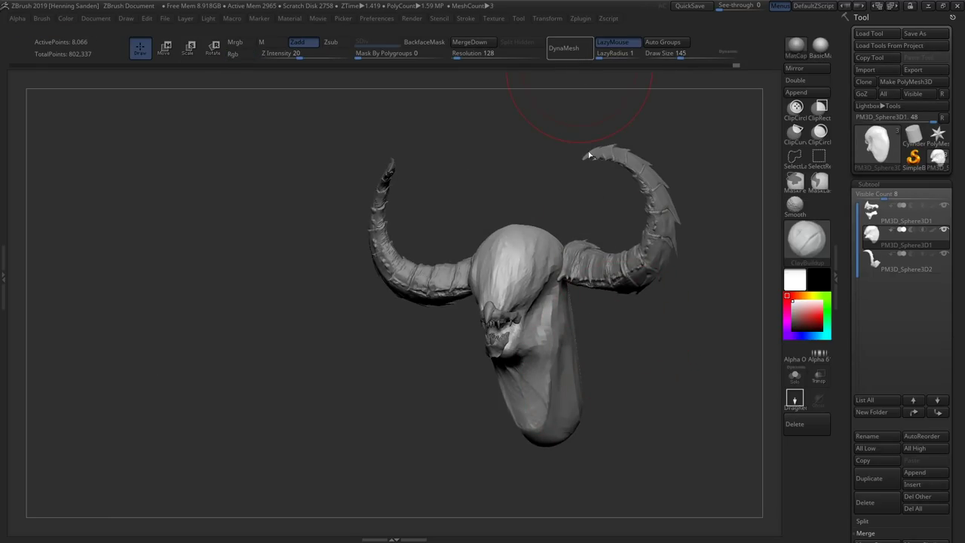
pyautogui.moveTo(591, 259); pyautogui.dragTo(573, 249, button='right')
pyautogui.moveTo(527, 226)
pyautogui.mouseDown(button='right')
pyautogui.moveTo(656, 360)
pyautogui.moveTo(556, 329)
pyautogui.mouseUp(button='right')
pyautogui.hotkey('shift', 'f')
# DynaMesh the head at resolution 32 and pull its lower part into a neck and torso
pyautogui.click(471, 54)
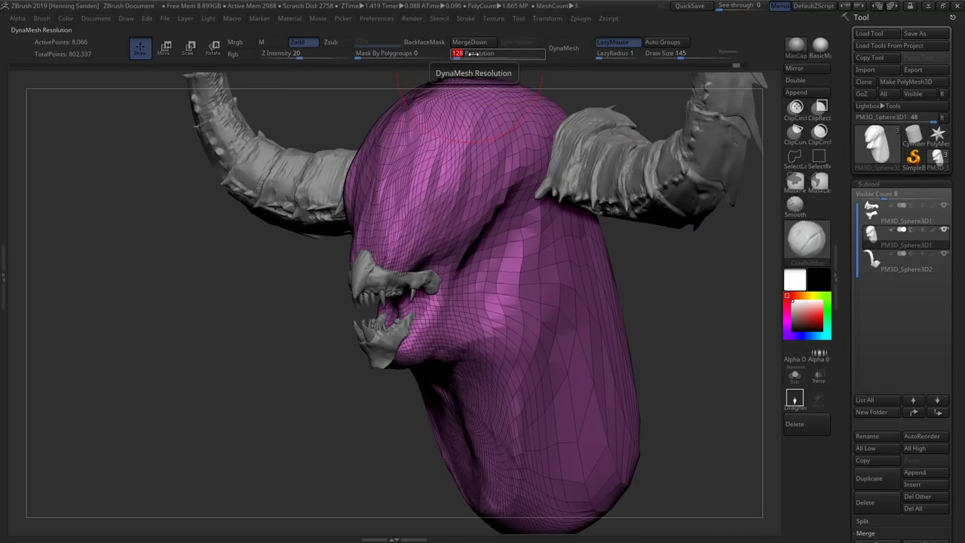
pyautogui.click(579, 58)
pyautogui.hotkey('shift', 'f')
pyautogui.moveTo(528, 226)
pyautogui.mouseDown(button='right')
pyautogui.moveTo(463, 279)
pyautogui.moveTo(534, 294)
pyautogui.moveTo(520, 272)
pyautogui.moveTo(538, 302)
pyautogui.moveTo(436, 254)
pyautogui.mouseUp(button='right')
pyautogui.press('s')
pyautogui.moveTo(392, 370)
pyautogui.mouseDown(button='right')
pyautogui.moveTo(377, 316)
pyautogui.moveTo(347, 301)
pyautogui.moveTo(410, 269)
pyautogui.moveTo(415, 201)
pyautogui.moveTo(453, 212)
pyautogui.moveTo(392, 219)
pyautogui.moveTo(473, 226)
pyautogui.moveTo(438, 242)
pyautogui.moveTo(452, 226)
pyautogui.moveTo(528, 241)
pyautogui.moveTo(438, 221)
pyautogui.mouseUp(button='right')
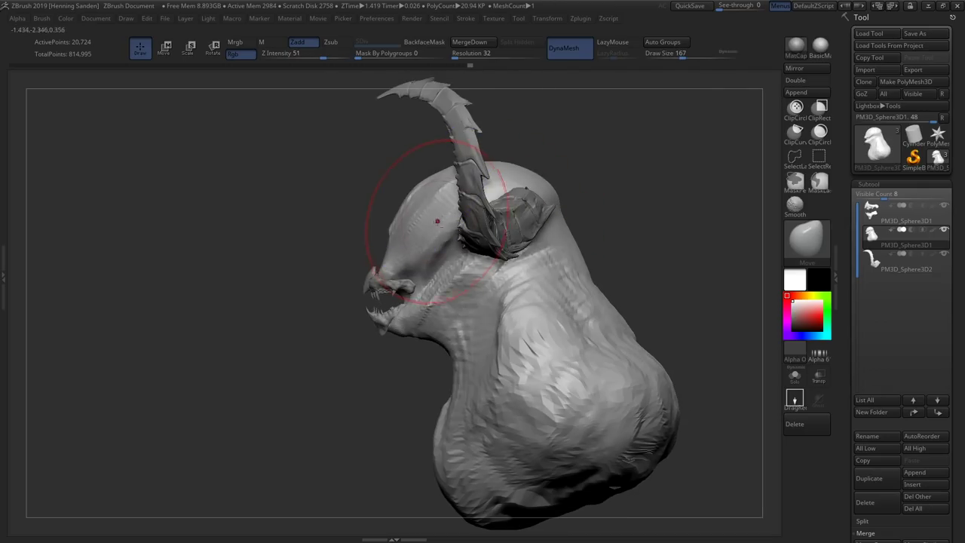
# Select the teeth subtool with the Move gizmo and inspect the bust from several angles
pyautogui.press('w')
pyautogui.keyDown('alt'); pyautogui.click(397, 291); pyautogui.keyUp('alt')
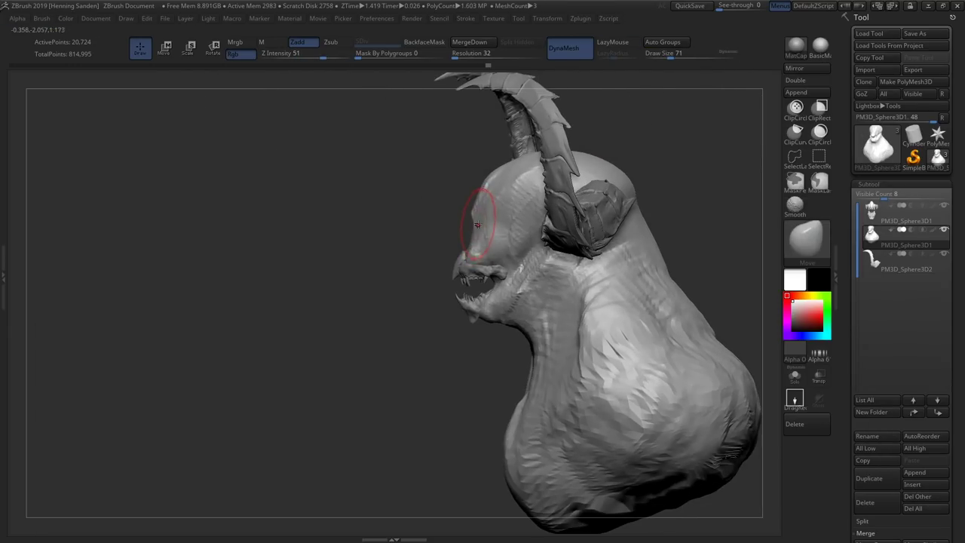
pyautogui.press('s')
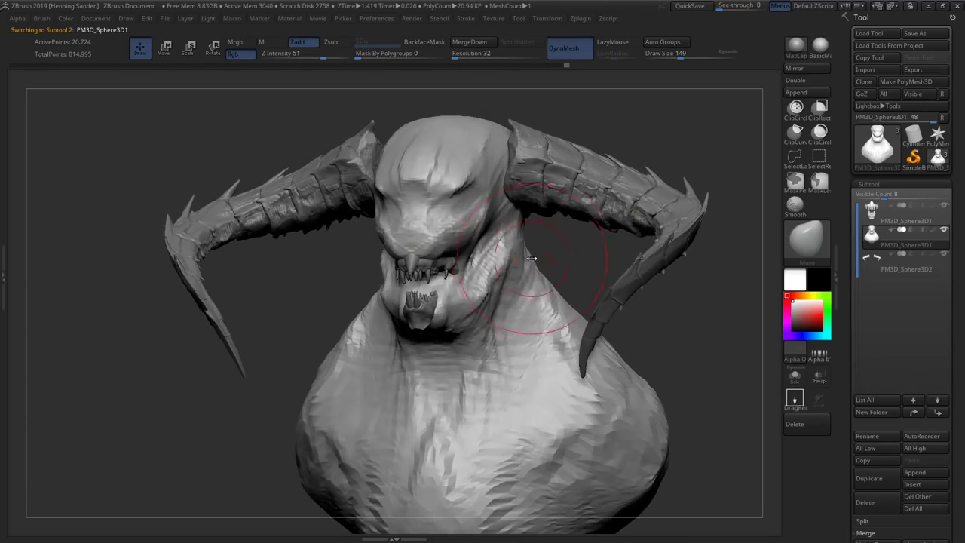
pyautogui.moveTo(551, 294)
pyautogui.keyDown('alt'); pyautogui.mouseDown()
pyautogui.moveTo(543, 317)
pyautogui.moveTo(598, 330)
pyautogui.moveTo(590, 294)
pyautogui.mouseUp(); pyautogui.keyUp('alt')
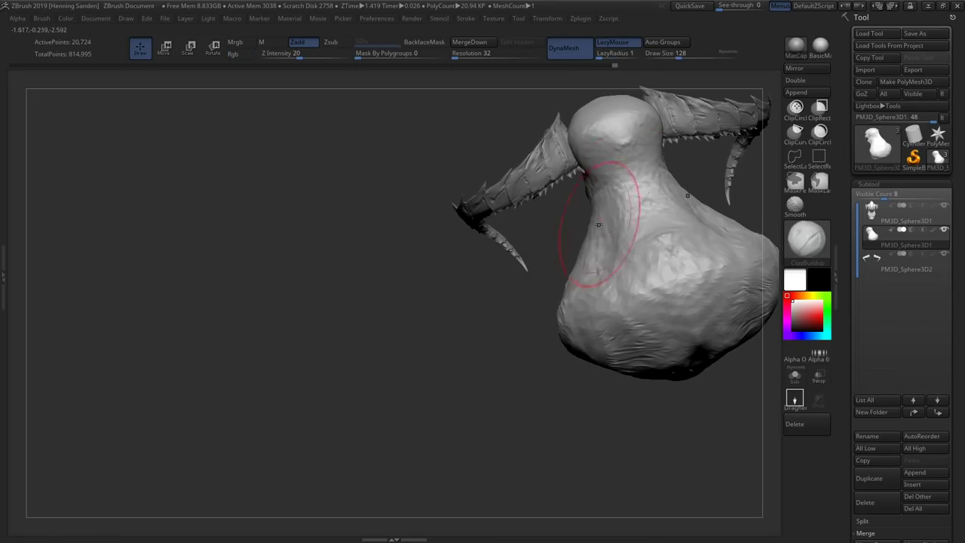
pyautogui.moveTo(617, 201); pyautogui.dragTo(534, 215)
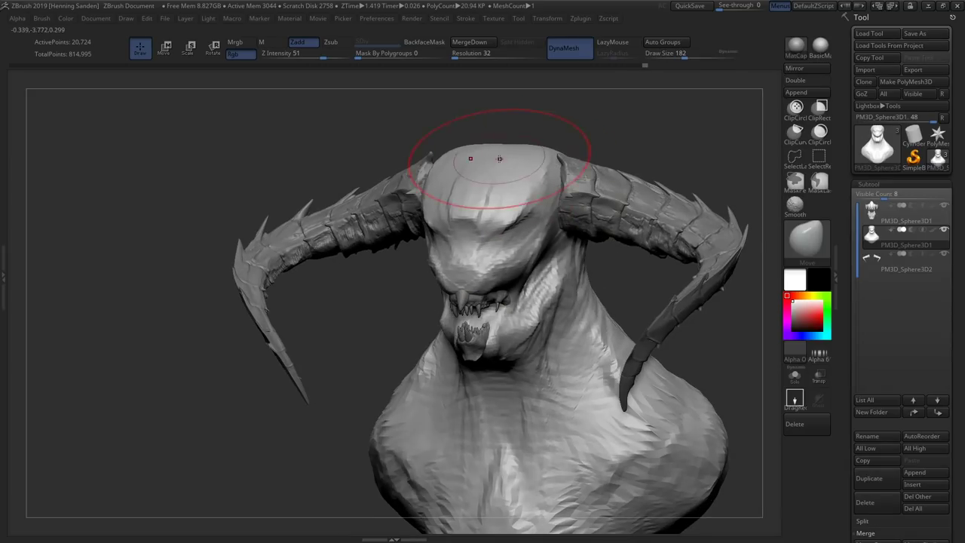
pyautogui.moveTo(548, 181); pyautogui.dragTo(463, 145)
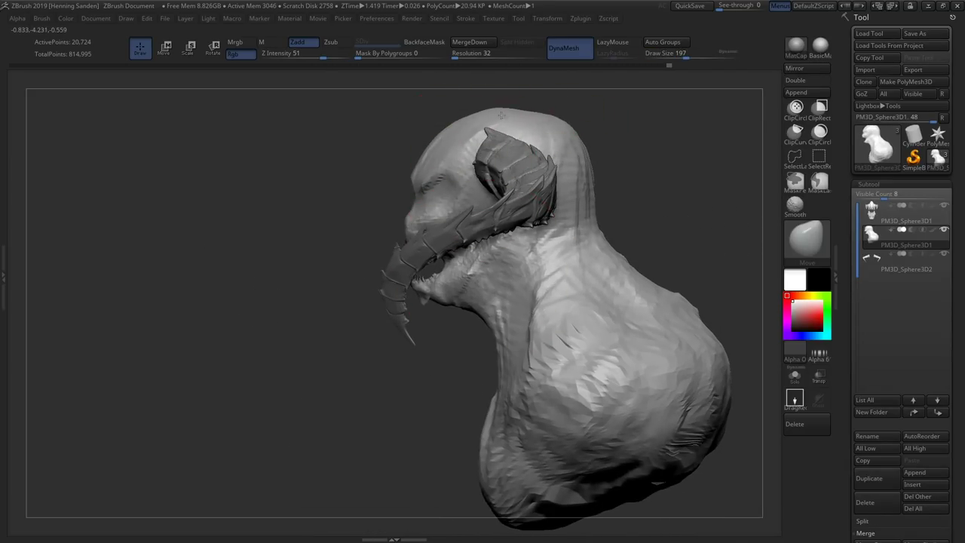
pyautogui.moveTo(490, 275)
pyautogui.mouseDown()
pyautogui.moveTo(410, 237)
pyautogui.moveTo(490, 309)
pyautogui.mouseUp()
# Push the jaw piece forward with the gizmo, then isolate it with Solo
pyautogui.press('w')
pyautogui.keyDown('alt'); pyautogui.click(462, 277); pyautogui.keyUp('alt')
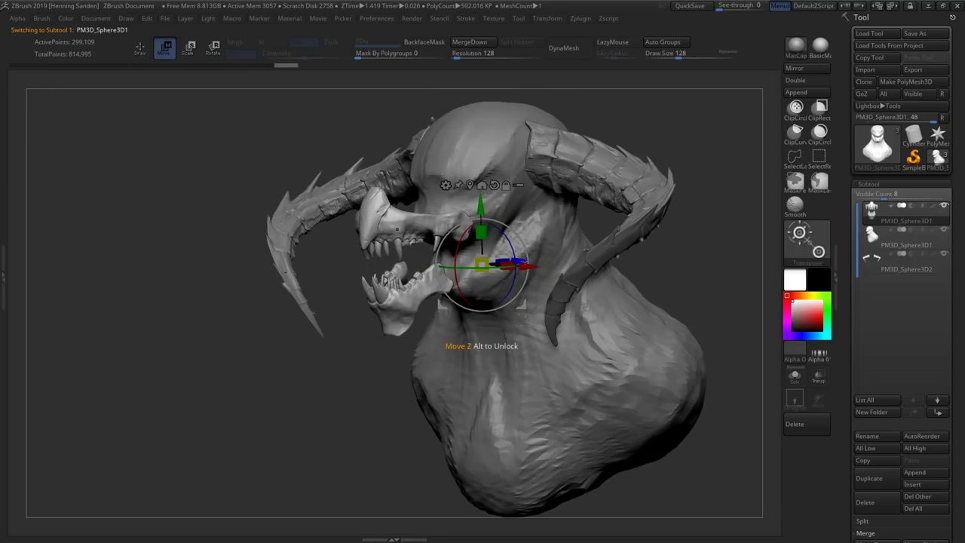
pyautogui.moveTo(482, 346)
pyautogui.mouseDown()
pyautogui.moveTo(568, 306)
pyautogui.moveTo(456, 219)
pyautogui.moveTo(545, 224)
pyautogui.moveTo(479, 178)
pyautogui.moveTo(463, 258)
pyautogui.moveTo(500, 259)
pyautogui.mouseUp()
pyautogui.press('q')
pyautogui.keyDown('alt'); pyautogui.click(482, 248); pyautogui.keyUp('alt')
pyautogui.keyDown('alt'); pyautogui.click(463, 258); pyautogui.keyUp('alt')
pyautogui.hotkey('shift', 's')
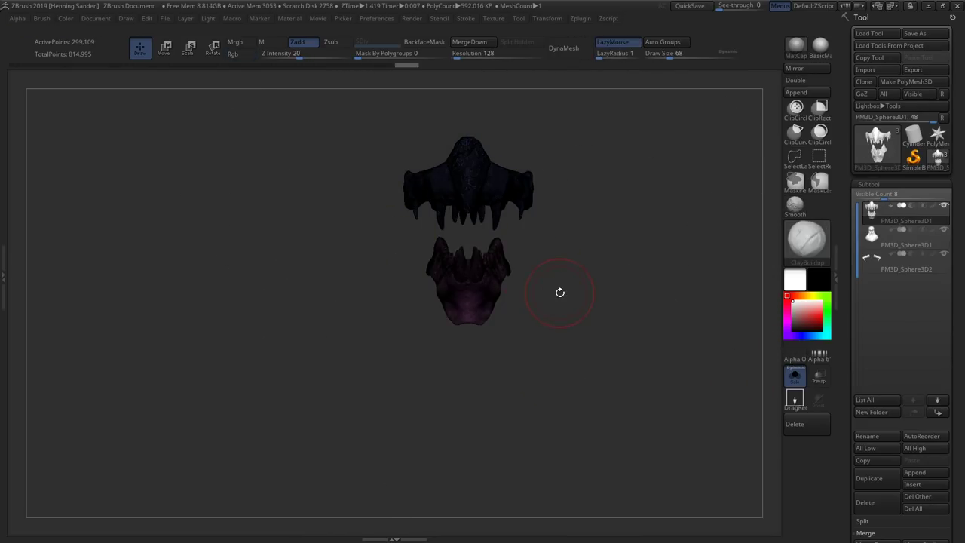
# Turn Solo off, select the body subtool, and pick the ClayBuildup brush
pyautogui.hotkey('shift', 's')
pyautogui.keyDown('alt'); pyautogui.click(535, 255); pyautogui.keyUp('alt')
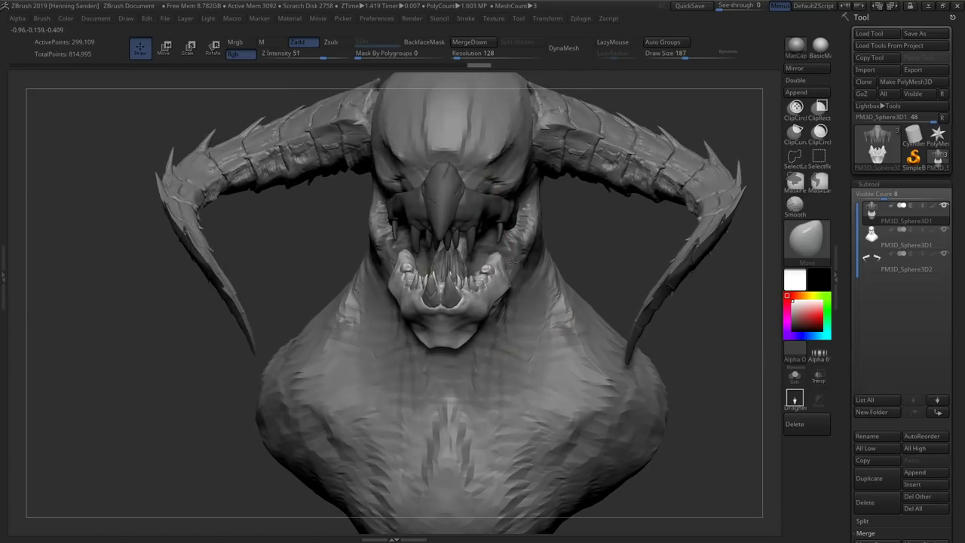
pyautogui.moveTo(534, 255)
pyautogui.mouseDown()
pyautogui.moveTo(572, 291)
pyautogui.moveTo(463, 303)
pyautogui.mouseUp()
pyautogui.press('b')
pyautogui.press('c')
pyautogui.press('b')
pyautogui.press('b')
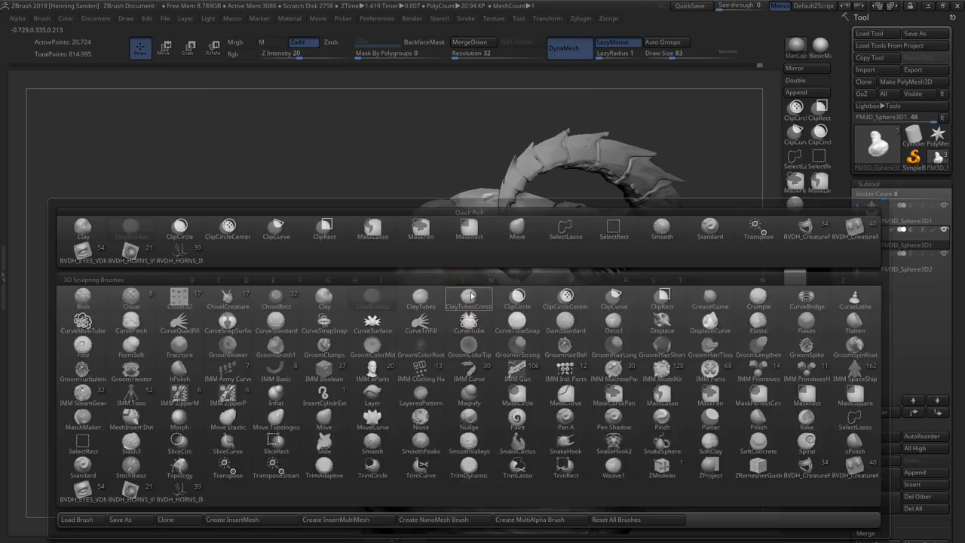
pyautogui.press('Escape')
pyautogui.moveTo(442, 291)
pyautogui.mouseDown(button='right')
pyautogui.moveTo(468, 256)
pyautogui.moveTo(435, 182)
pyautogui.moveTo(496, 282)
pyautogui.moveTo(510, 288)
pyautogui.moveTo(492, 287)
pyautogui.moveTo(477, 337)
pyautogui.moveTo(554, 240)
pyautogui.moveTo(538, 194)
pyautogui.moveTo(518, 305)
pyautogui.moveTo(544, 252)
pyautogui.moveTo(485, 242)
pyautogui.mouseUp(button='right')
# Shrink the brush size while turning the bust between side and front views
pyautogui.moveTo(432, 227); pyautogui.dragTo(457, 296, button='right')
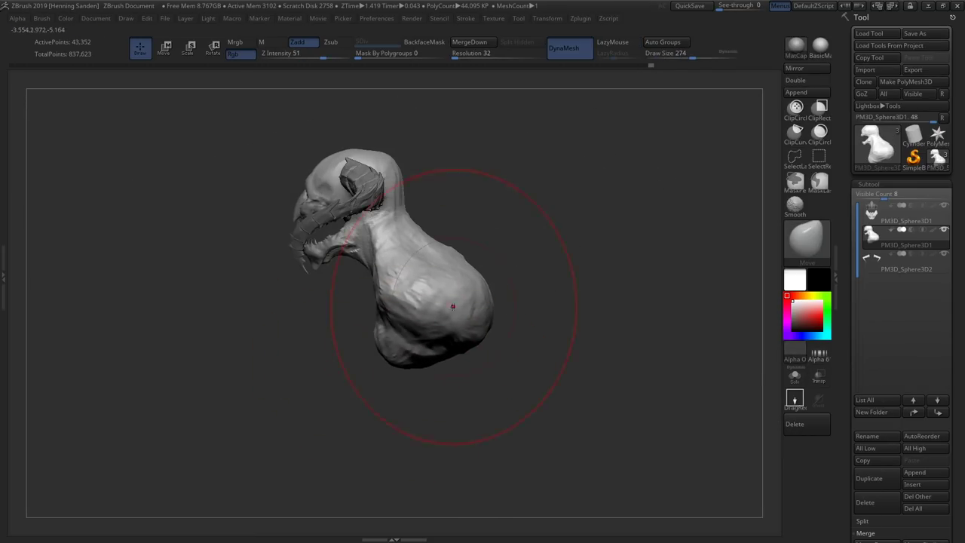
pyautogui.moveTo(452, 306); pyautogui.dragTo(423, 306)
pyautogui.moveTo(422, 306); pyautogui.dragTo(365, 349, button='right')
pyautogui.moveTo(420, 292); pyautogui.dragTo(406, 282, button='right')
pyautogui.press('s')
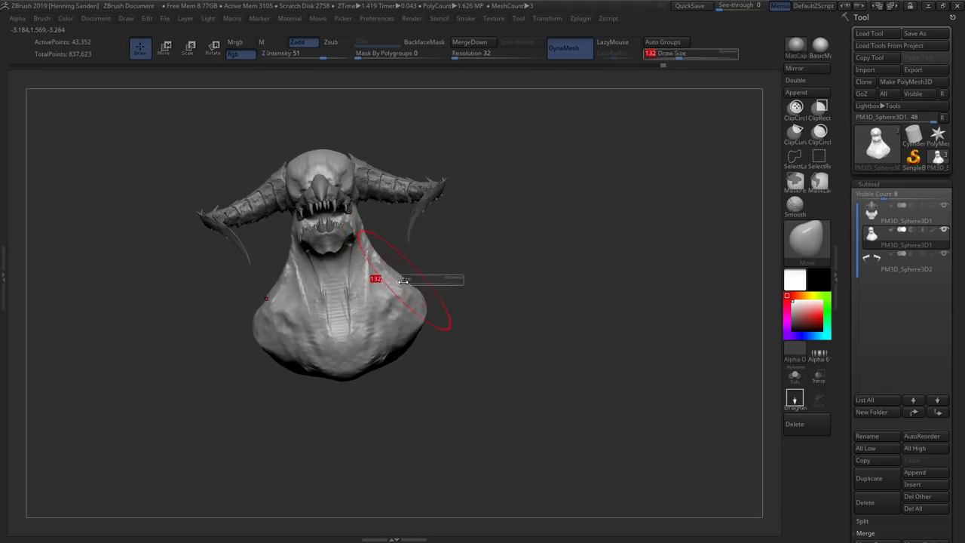
pyautogui.moveTo(426, 288); pyautogui.dragTo(408, 288)
pyautogui.moveTo(409, 288)
pyautogui.mouseDown(button='right')
pyautogui.moveTo(377, 301)
pyautogui.moveTo(422, 303)
pyautogui.moveTo(413, 294)
pyautogui.moveTo(438, 291)
pyautogui.moveTo(411, 293)
pyautogui.moveTo(485, 361)
pyautogui.mouseUp(button='right')
# Build up the chest and shoulders with a smaller ClayBuildup brush
pyautogui.press('b')
pyautogui.press('c')
pyautogui.press('b')
pyautogui.press('[')
pyautogui.moveTo(481, 287)
pyautogui.mouseDown(button='right')
pyautogui.moveTo(504, 306)
pyautogui.moveTo(508, 258)
pyautogui.moveTo(518, 280)
pyautogui.mouseUp(button='right')
pyautogui.press('[')
pyautogui.press('[')
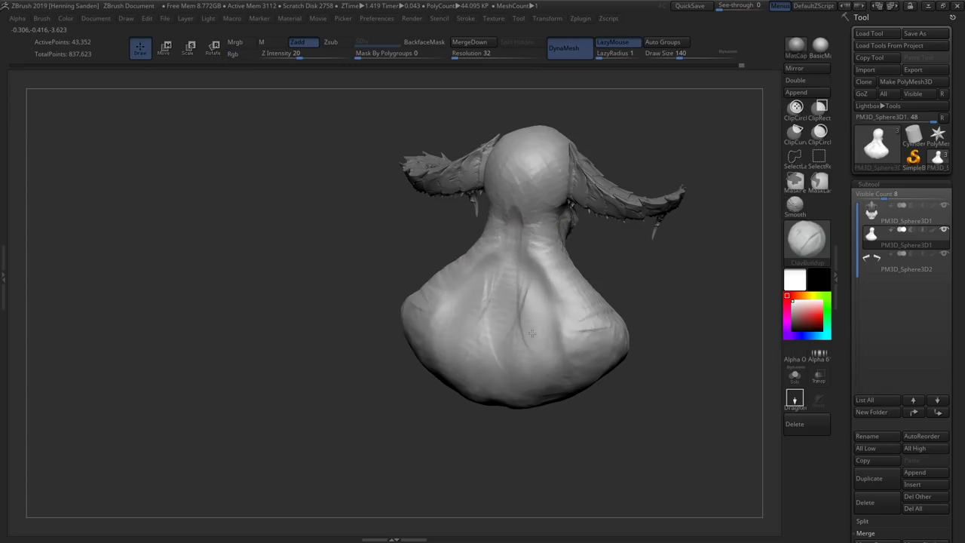
pyautogui.moveTo(577, 338); pyautogui.dragTo(553, 334, button='right')
# Reshape forms with the Move brush, closing in on the jaw
pyautogui.press('b')
pyautogui.press('m')
pyautogui.press('v')
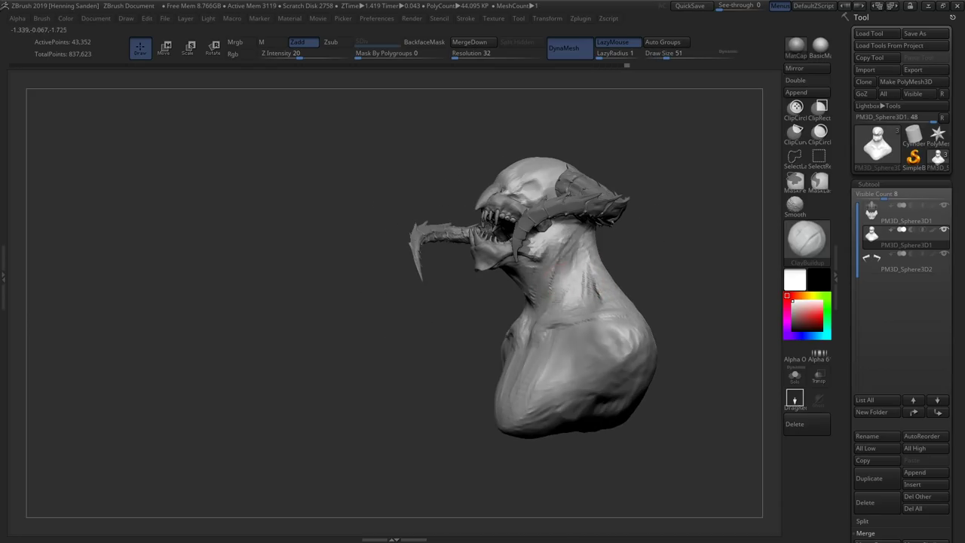
pyautogui.moveTo(633, 286); pyautogui.dragTo(646, 281, button='right')
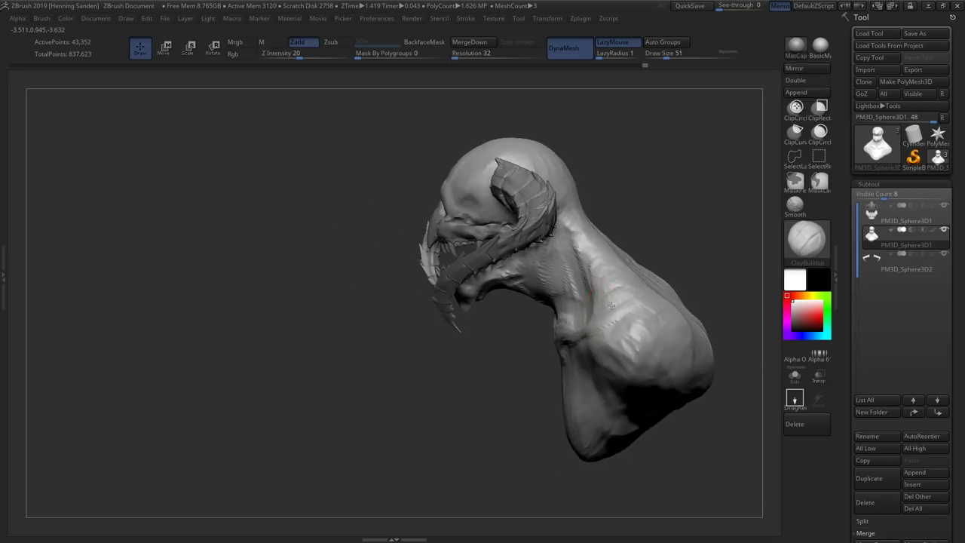
pyautogui.moveTo(634, 356); pyautogui.dragTo(727, 330, button='right')
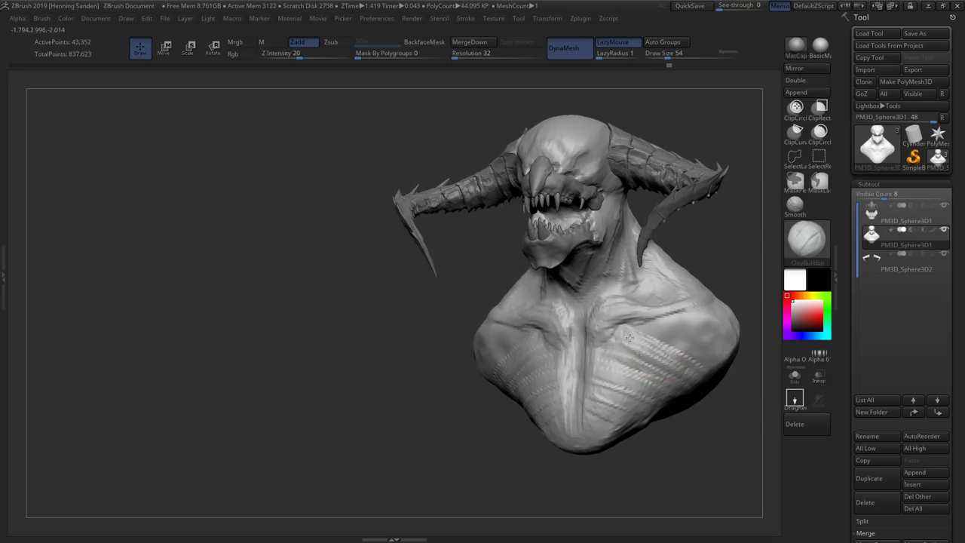
pyautogui.moveTo(634, 332); pyautogui.dragTo(678, 325, button='right')
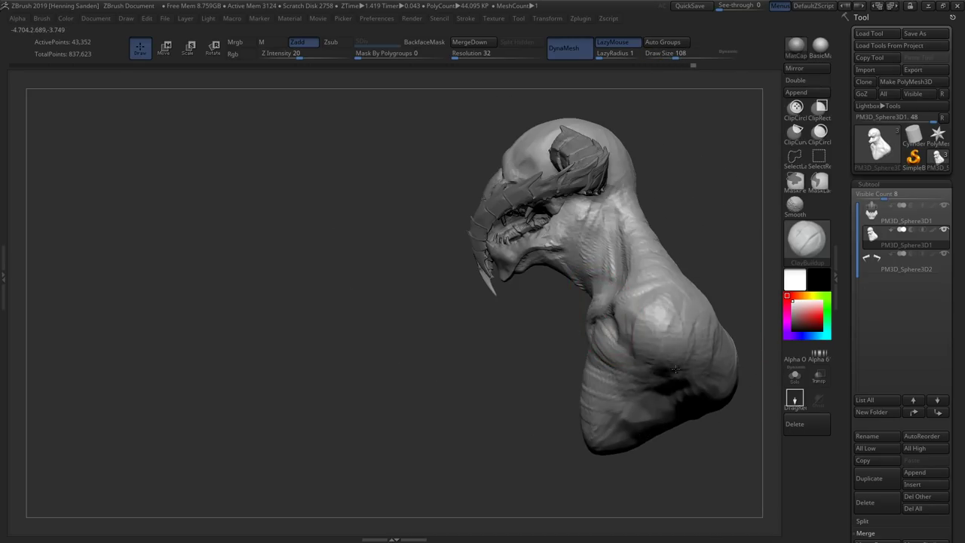
pyautogui.keyDown('alt'); pyautogui.moveTo(527, 317); pyautogui.dragTo(528, 227, button='right'); pyautogui.keyUp('alt')
# Adjust the jaw with the Move gizmo, briefly isolating it before returning to the full bust
pyautogui.keyDown('alt'); pyautogui.click(528, 317); pyautogui.keyUp('alt')
pyautogui.press('w')
pyautogui.hotkey('shift', 'alt', 's')
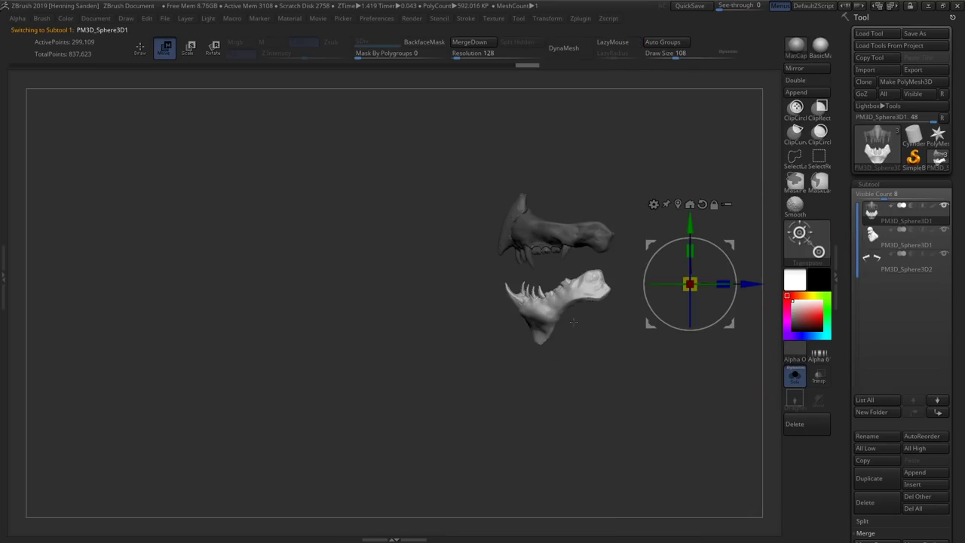
pyautogui.press('q')
pyautogui.hotkey('shift', 'alt', 's')
pyautogui.moveTo(549, 301); pyautogui.dragTo(613, 358, button='right')
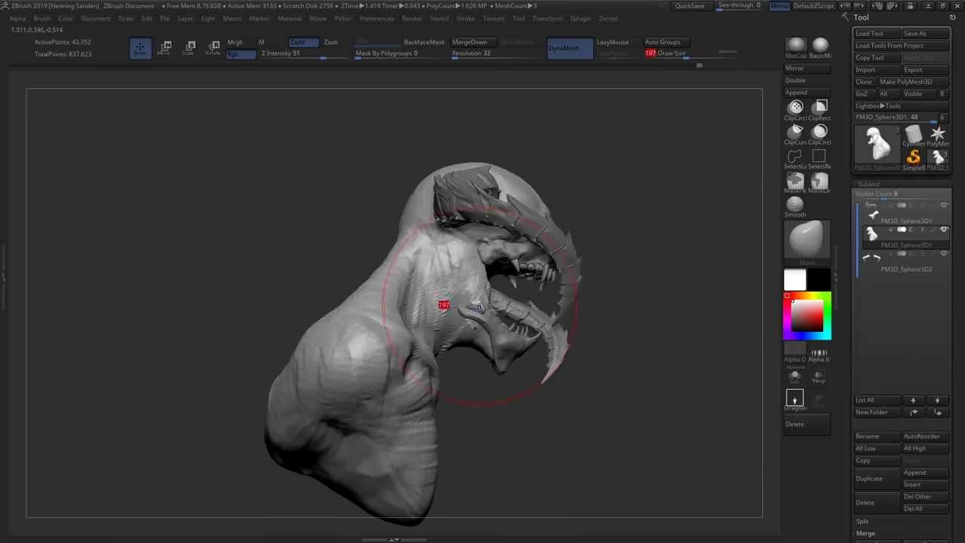
pyautogui.moveTo(481, 310); pyautogui.dragTo(483, 352)
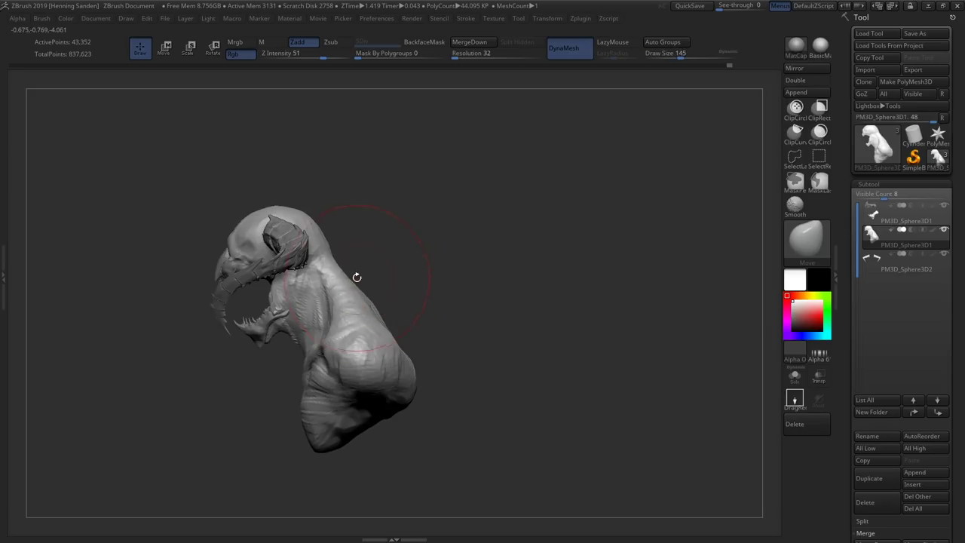
# Resize the brush and reshape the snout and neck from front and profile views
pyautogui.moveTo(361, 288)
pyautogui.mouseDown()
pyautogui.moveTo(441, 242)
pyautogui.moveTo(479, 319)
pyautogui.mouseUp()
pyautogui.press('s')
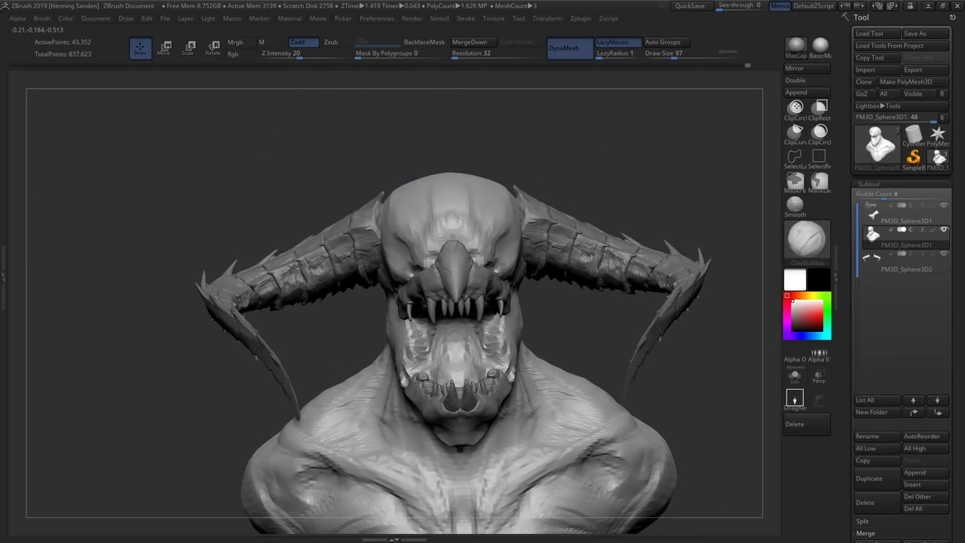
pyautogui.moveTo(619, 317)
pyautogui.mouseDown()
pyautogui.moveTo(512, 370)
pyautogui.moveTo(514, 264)
pyautogui.moveTo(570, 206)
pyautogui.moveTo(513, 316)
pyautogui.moveTo(488, 289)
pyautogui.moveTo(462, 281)
pyautogui.mouseUp()
pyautogui.moveTo(205, 253)
pyautogui.mouseDown()
pyautogui.moveTo(424, 285)
pyautogui.moveTo(479, 312)
pyautogui.moveTo(527, 294)
pyautogui.mouseUp()
pyautogui.press('s')
# Select the body subtool and switch back to ClayBuildup
pyautogui.keyDown('alt'); pyautogui.click(518, 302); pyautogui.keyUp('alt')
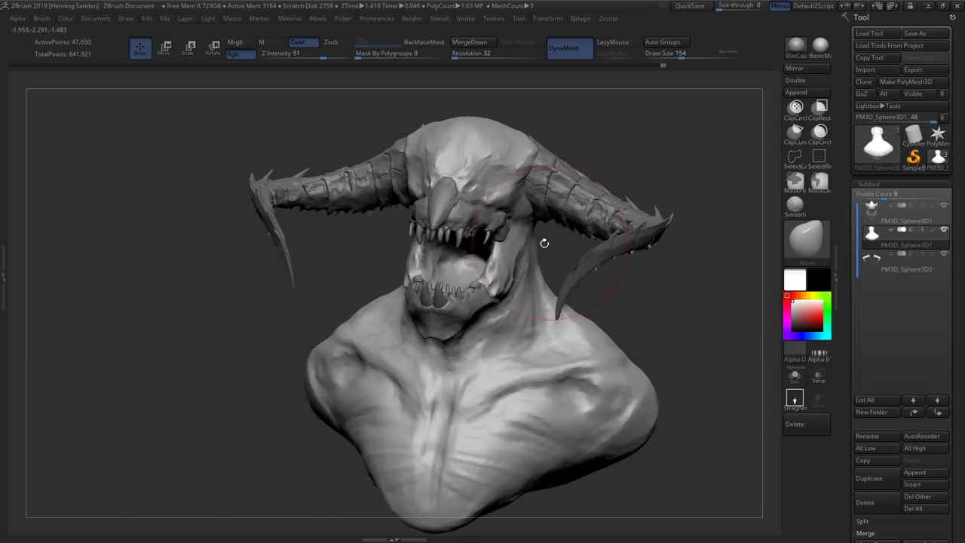
pyautogui.moveTo(528, 295)
pyautogui.mouseDown(button='right')
pyautogui.moveTo(533, 324)
pyautogui.moveTo(491, 204)
pyautogui.mouseUp(button='right')
pyautogui.press('b')
pyautogui.press('c')
pyautogui.press('b')
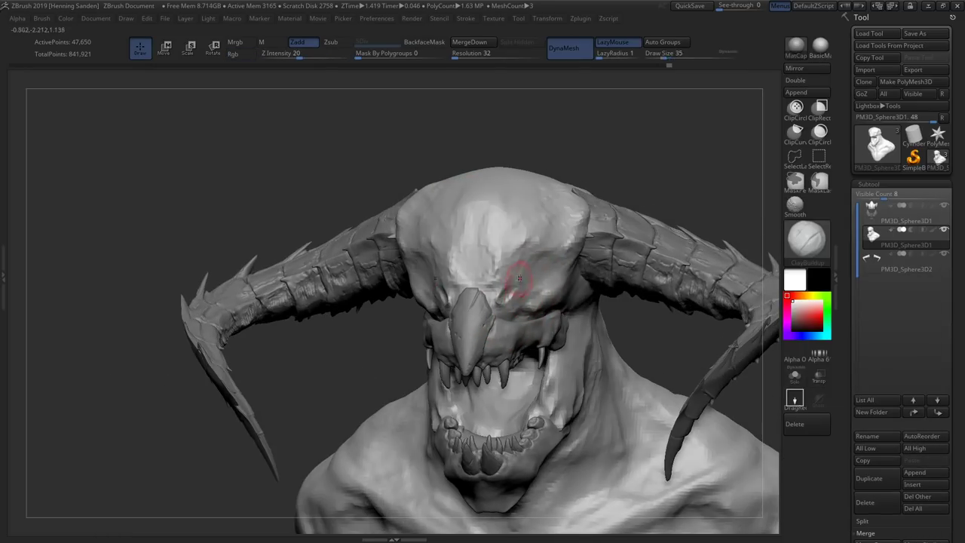
# Load the creature nose and BVDH_EYES_VDM insert brushes, then select the jaw subtool
pyautogui.press('b')
pyautogui.click(526, 279)
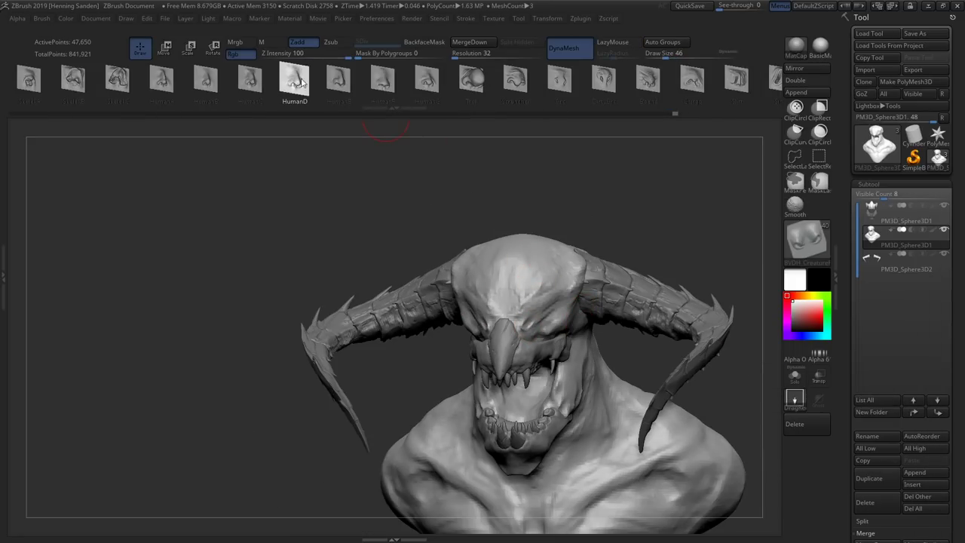
pyautogui.press('b')
pyautogui.click(176, 251)
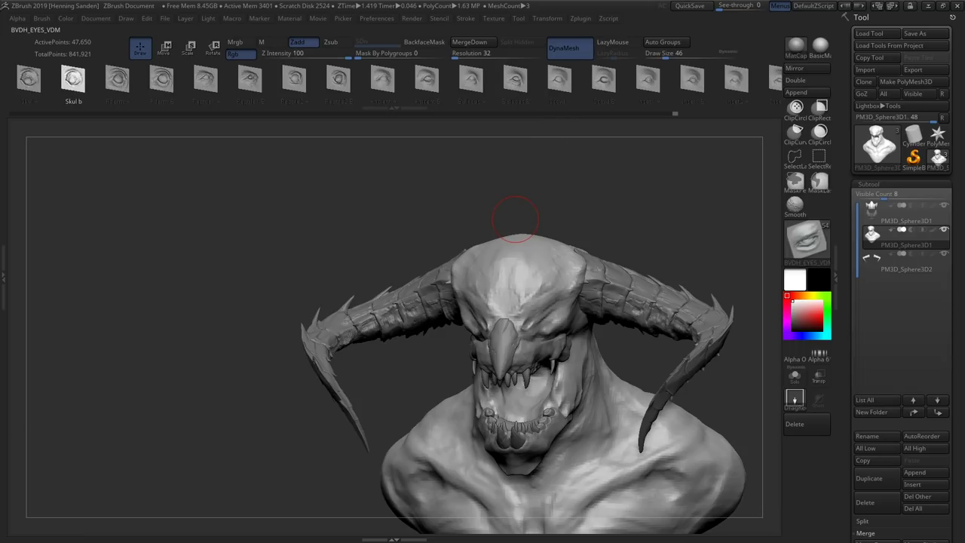
pyautogui.moveTo(564, 363)
pyautogui.keyDown('alt'); pyautogui.mouseDown()
pyautogui.moveTo(625, 143)
pyautogui.moveTo(572, 296)
pyautogui.mouseUp(); pyautogui.keyUp('alt')
pyautogui.keyDown('shift'); pyautogui.moveTo(585, 260); pyautogui.dragTo(432, 90); pyautogui.keyUp('shift')
pyautogui.moveTo(679, 452)
pyautogui.keyDown('alt'); pyautogui.mouseDown()
pyautogui.moveTo(678, 362)
pyautogui.moveTo(460, 245)
pyautogui.mouseUp(); pyautogui.keyUp('alt')
pyautogui.keyDown('alt'); pyautogui.click(461, 248); pyautogui.keyUp('alt')
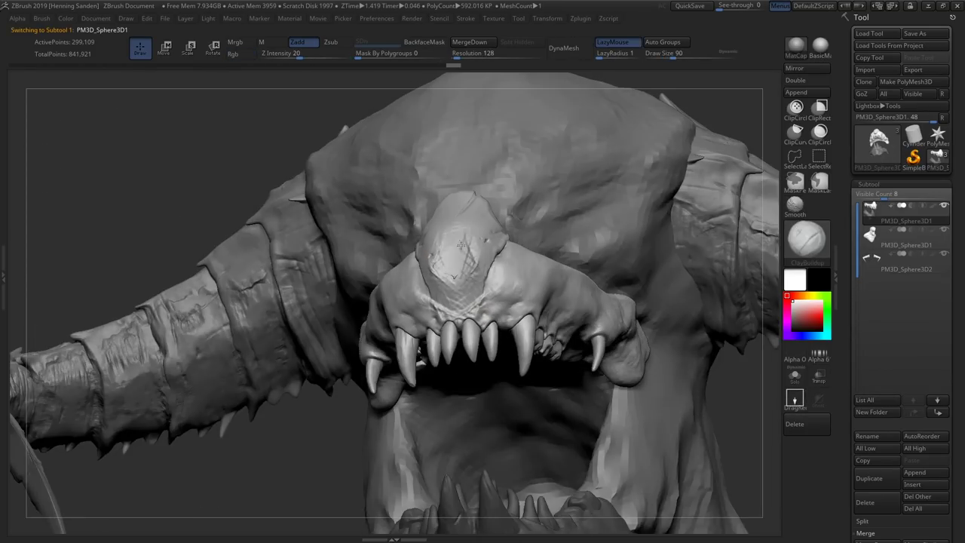
pyautogui.moveTo(460, 245)
pyautogui.mouseDown(button='right')
pyautogui.moveTo(465, 225)
pyautogui.moveTo(708, 345)
pyautogui.moveTo(656, 299)
pyautogui.mouseUp(button='right')
# Select the jaw piece and reposition it with the gizmo
pyautogui.keyDown('alt'); pyautogui.click(656, 300); pyautogui.keyUp('alt')
pyautogui.moveTo(469, 275); pyautogui.dragTo(432, 301, button='right')
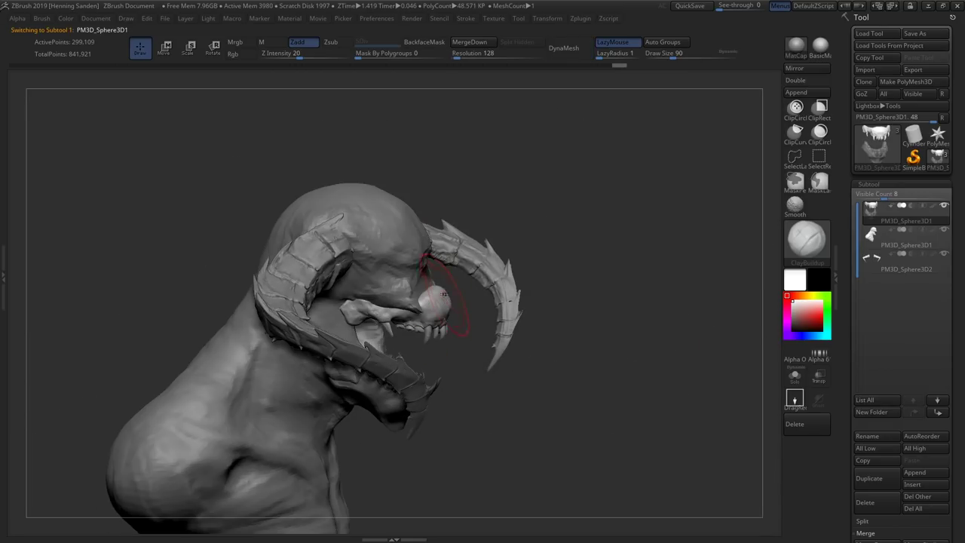
pyautogui.keyDown('alt'); pyautogui.click(432, 301); pyautogui.keyUp('alt')
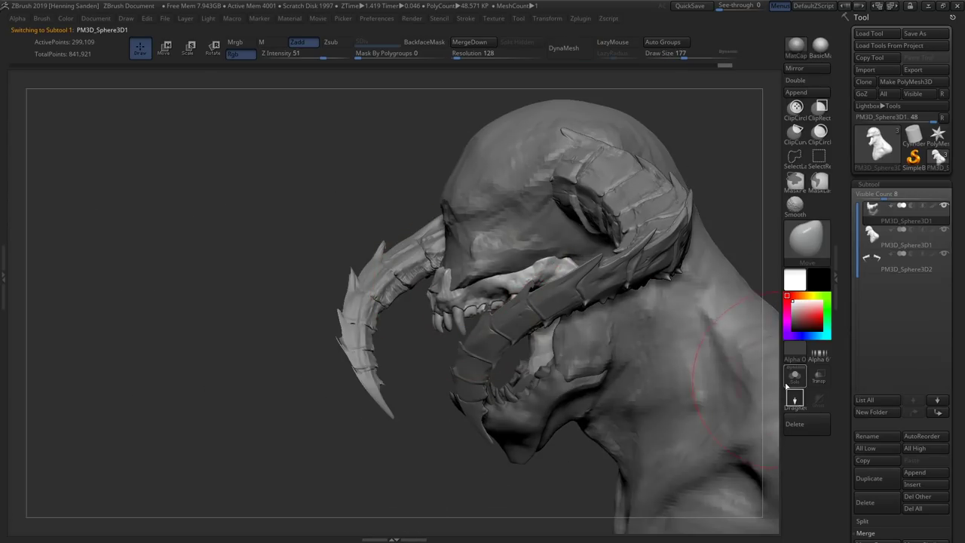
pyautogui.press('w')
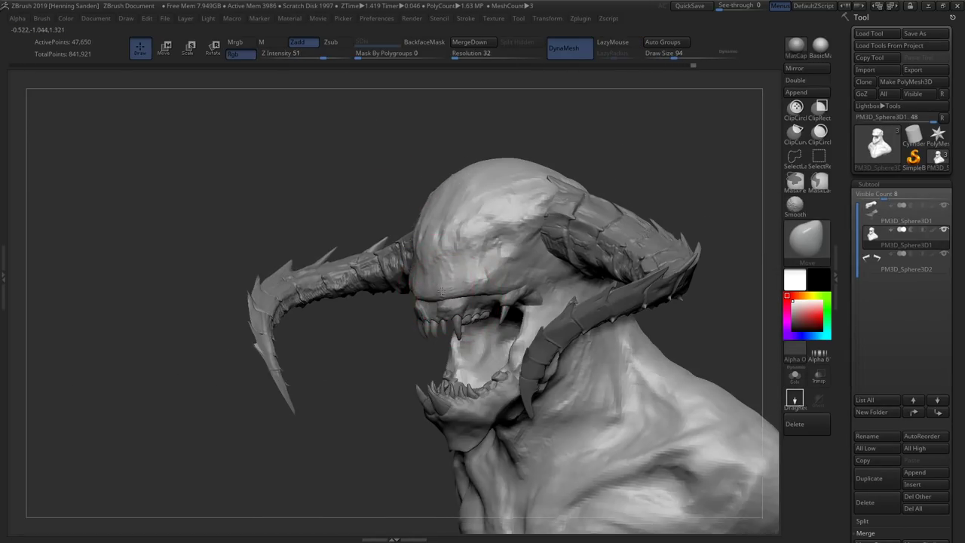
pyautogui.moveTo(443, 289); pyautogui.dragTo(499, 305, button='right')
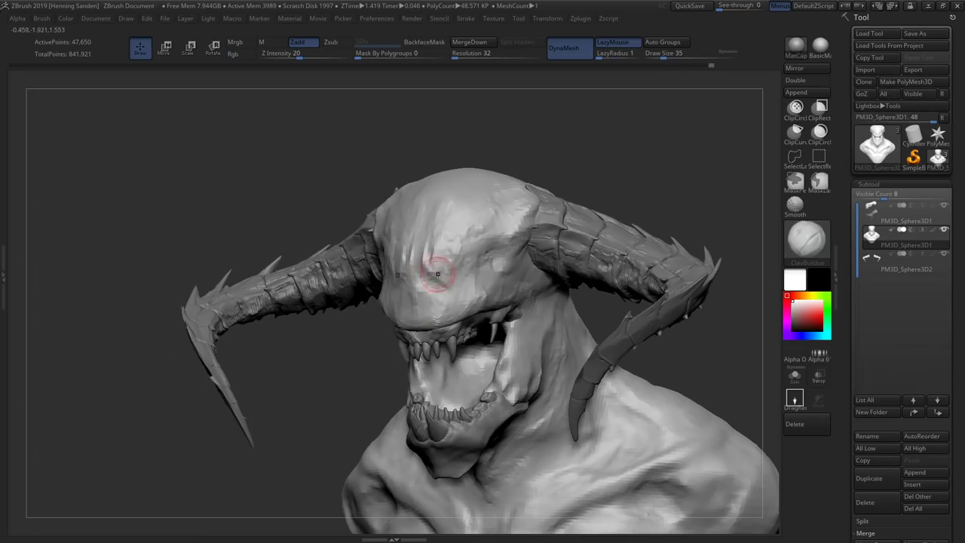
pyautogui.moveTo(434, 275); pyautogui.dragTo(478, 272, button='right')
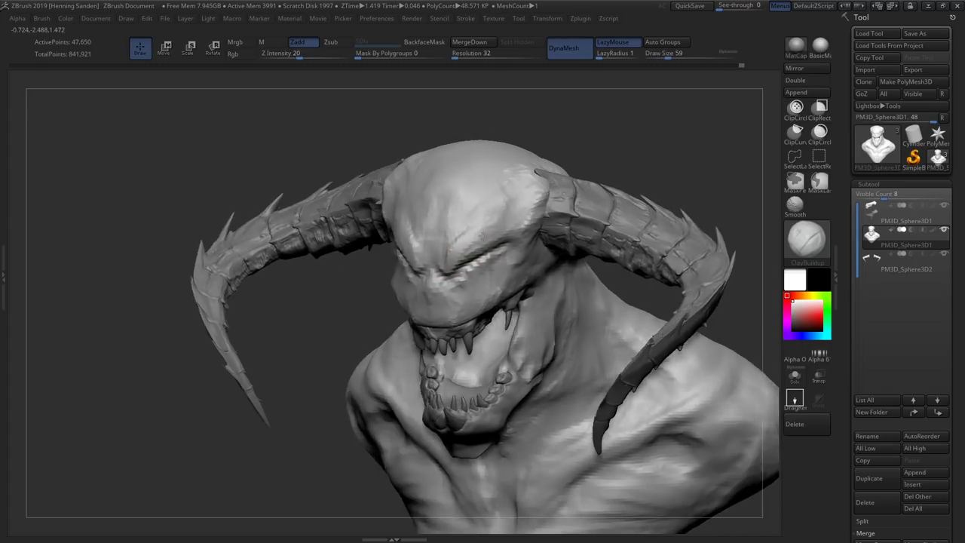
# Enlarge the brush, switch to the Move brush and go back to sculpting the body
pyautogui.press('s')
pyautogui.moveTo(478, 272); pyautogui.dragTo(513, 270)
pyautogui.moveTo(409, 280); pyautogui.dragTo(453, 271, button='right')
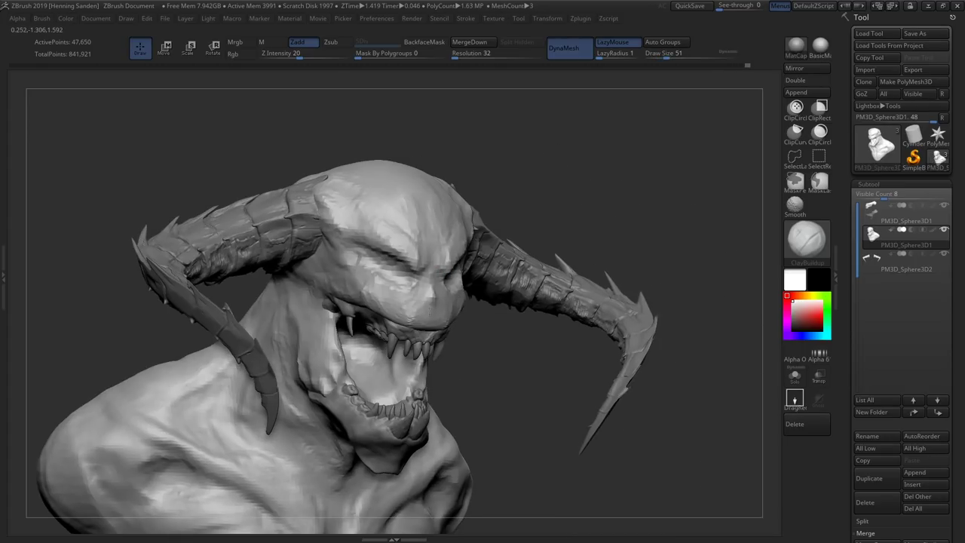
pyautogui.moveTo(392, 283)
pyautogui.mouseDown(button='right')
pyautogui.moveTo(452, 279)
pyautogui.moveTo(430, 183)
pyautogui.moveTo(452, 194)
pyautogui.moveTo(384, 222)
pyautogui.mouseUp(button='right')
pyautogui.press('b')
pyautogui.press('m')
pyautogui.press('v')
pyautogui.moveTo(416, 285)
pyautogui.mouseDown(button='right')
pyautogui.moveTo(468, 370)
pyautogui.moveTo(482, 339)
pyautogui.moveTo(505, 343)
pyautogui.moveTo(506, 322)
pyautogui.moveTo(463, 323)
pyautogui.moveTo(430, 341)
pyautogui.moveTo(495, 323)
pyautogui.moveTo(449, 287)
pyautogui.mouseUp(button='right')
pyautogui.keyDown('alt'); pyautogui.click(467, 370); pyautogui.keyUp('alt')
pyautogui.press('q')
pyautogui.keyDown('alt'); pyautogui.click(482, 339); pyautogui.keyUp('alt')
# Resize the brush and push and pull the torso forms with the Move brush
pyautogui.moveTo(538, 351)
pyautogui.mouseDown(button='right')
pyautogui.moveTo(597, 368)
pyautogui.moveTo(582, 380)
pyautogui.mouseUp(button='right')
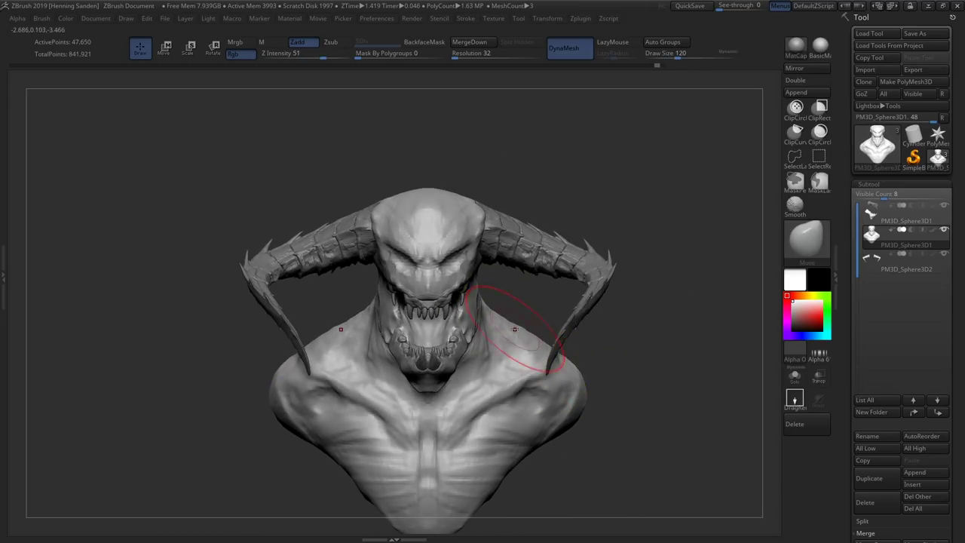
pyautogui.moveTo(511, 328); pyautogui.dragTo(550, 302, button='right')
pyautogui.press('s')
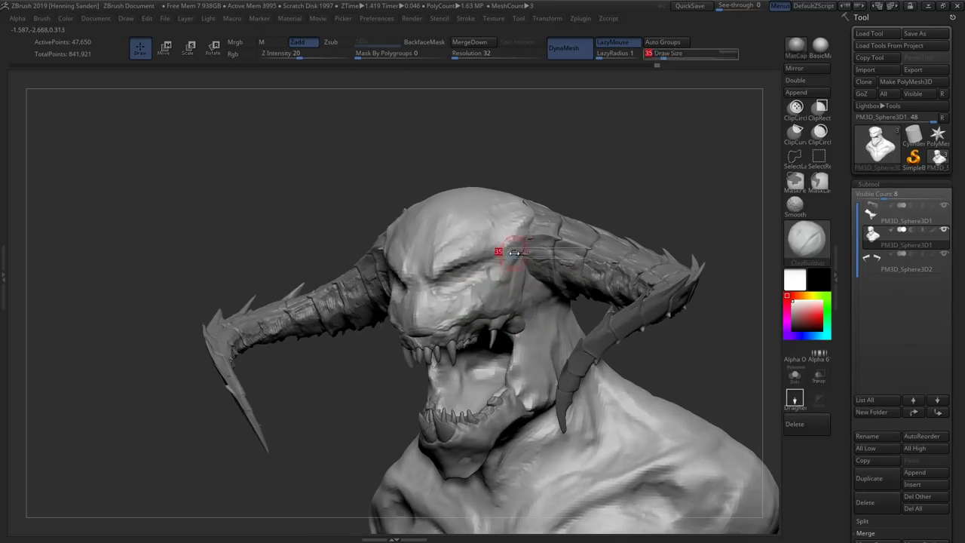
pyautogui.moveTo(491, 304)
pyautogui.mouseDown(button='right')
pyautogui.moveTo(467, 262)
pyautogui.moveTo(512, 234)
pyautogui.moveTo(550, 258)
pyautogui.moveTo(463, 216)
pyautogui.moveTo(608, 242)
pyautogui.moveTo(596, 287)
pyautogui.moveTo(615, 328)
pyautogui.mouseUp(button='right')
pyautogui.press('s')
pyautogui.press('b')
pyautogui.press('m')
pyautogui.press('v')
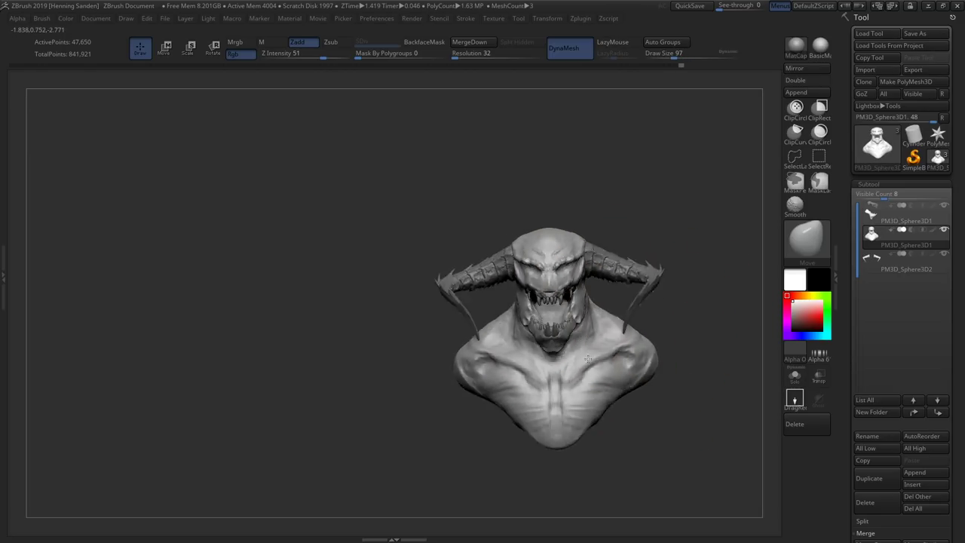
# Build up ClayBuildup strokes across the neck and upper back from behind
pyautogui.moveTo(592, 298); pyautogui.dragTo(360, 250, button='right')
pyautogui.press('b')
pyautogui.press('c')
pyautogui.press('b')
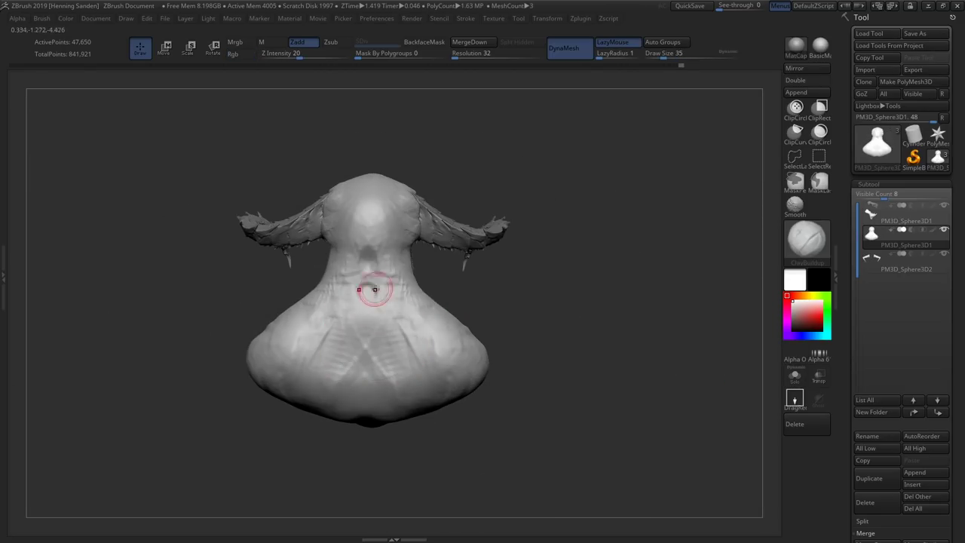
pyautogui.moveTo(362, 291); pyautogui.dragTo(386, 405, button='right')
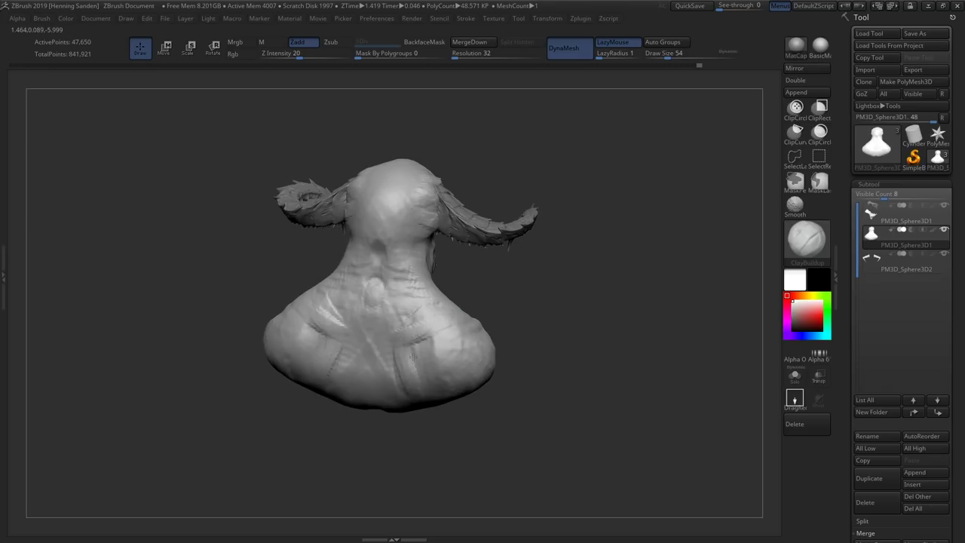
pyautogui.moveTo(390, 339)
pyautogui.mouseDown(button='right')
pyautogui.moveTo(420, 309)
pyautogui.moveTo(289, 323)
pyautogui.moveTo(365, 313)
pyautogui.mouseUp(button='right')
pyautogui.moveTo(335, 384)
pyautogui.mouseDown(button='right')
pyautogui.moveTo(418, 333)
pyautogui.moveTo(355, 215)
pyautogui.moveTo(452, 324)
pyautogui.mouseUp(button='right')
# Pick the BVDH_HORNS insert-mesh brush and frame the forehead
pyautogui.press('b')
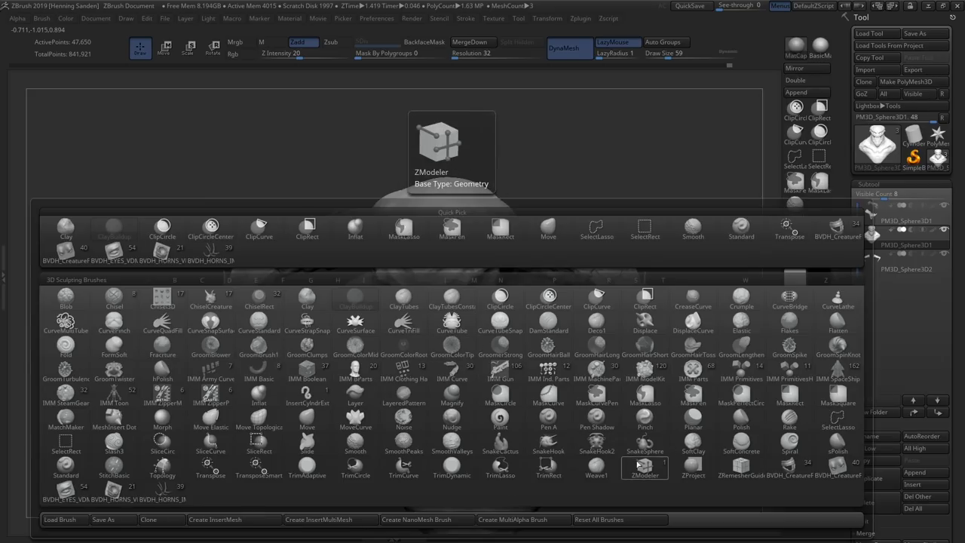
pyautogui.click(162, 489)
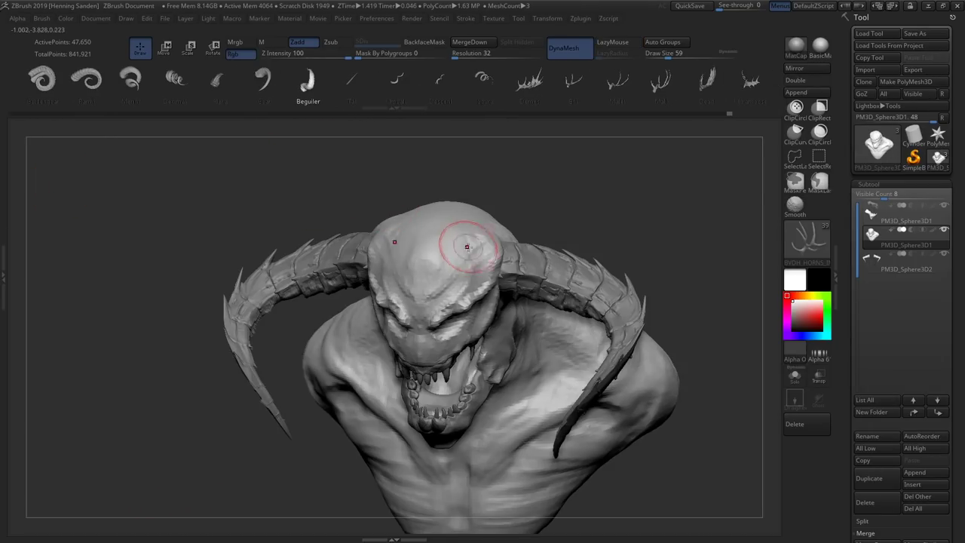
pyautogui.moveTo(469, 250)
pyautogui.mouseDown(button='right')
pyautogui.moveTo(425, 258)
pyautogui.moveTo(505, 258)
pyautogui.moveTo(339, 226)
pyautogui.mouseUp(button='right')
pyautogui.moveTo(302, 129); pyautogui.dragTo(377, 139, button='right')
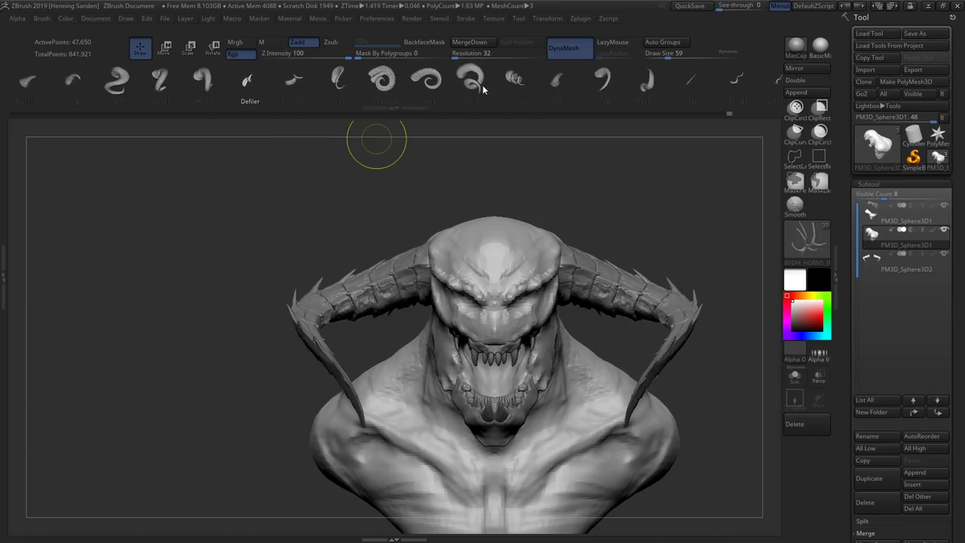
pyautogui.moveTo(540, 199)
pyautogui.mouseDown(button='right')
pyautogui.moveTo(517, 312)
pyautogui.moveTo(439, 156)
pyautogui.mouseUp(button='right')
pyautogui.moveTo(543, 230)
pyautogui.mouseDown(button='right')
pyautogui.moveTo(490, 249)
pyautogui.moveTo(528, 226)
pyautogui.moveTo(558, 241)
pyautogui.moveTo(575, 231)
pyautogui.moveTo(463, 334)
pyautogui.mouseUp(button='right')
# Insert horns on the brow, undo them, then restore the curled horns
pyautogui.moveTo(463, 334); pyautogui.dragTo(483, 317)
pyautogui.moveTo(483, 317)
pyautogui.mouseDown(button='right')
pyautogui.moveTo(434, 270)
pyautogui.moveTo(483, 226)
pyautogui.moveTo(437, 301)
pyautogui.mouseUp(button='right')
pyautogui.hotkey('ctrl', 'z')
pyautogui.moveTo(438, 301); pyautogui.dragTo(437, 317)
pyautogui.hotkey('ctrl', 'z')
pyautogui.hotkey('ctrl', 'z')
pyautogui.hotkey('ctrl', 'z')
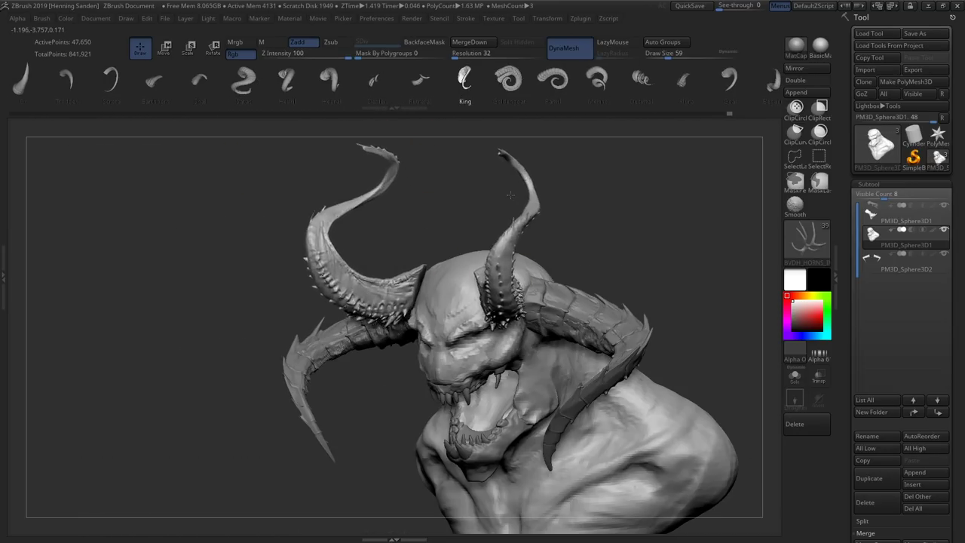
pyautogui.hotkey('ctrl', 'z')
pyautogui.hotkey('ctrl', 'z')
pyautogui.hotkey('ctrl', 'shift', 'z')
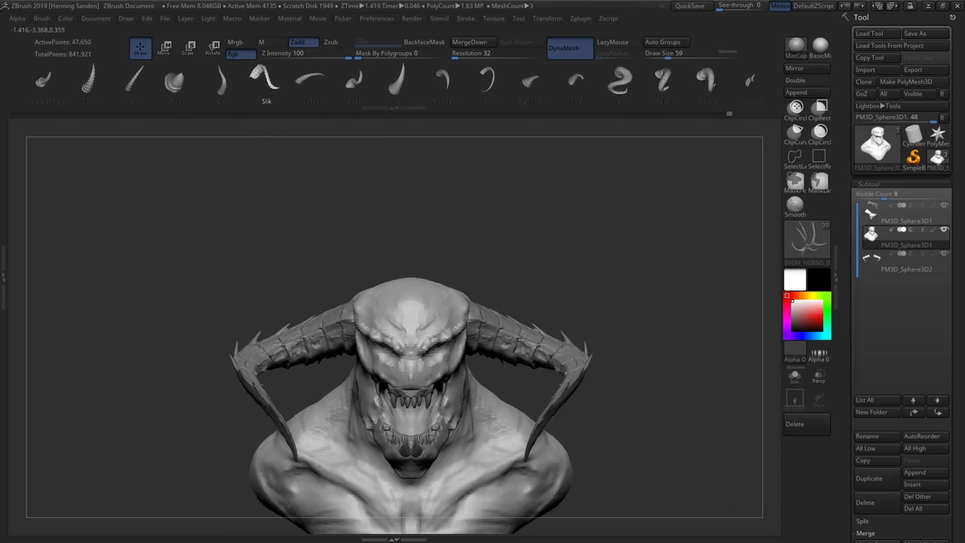
pyautogui.hotkey('ctrl', 'shift', 'z')
pyautogui.hotkey('ctrl', 'shift', 'z')
pyautogui.hotkey('ctrl', 'shift', 'z')
pyautogui.hotkey('ctrl', 'shift', 'z')
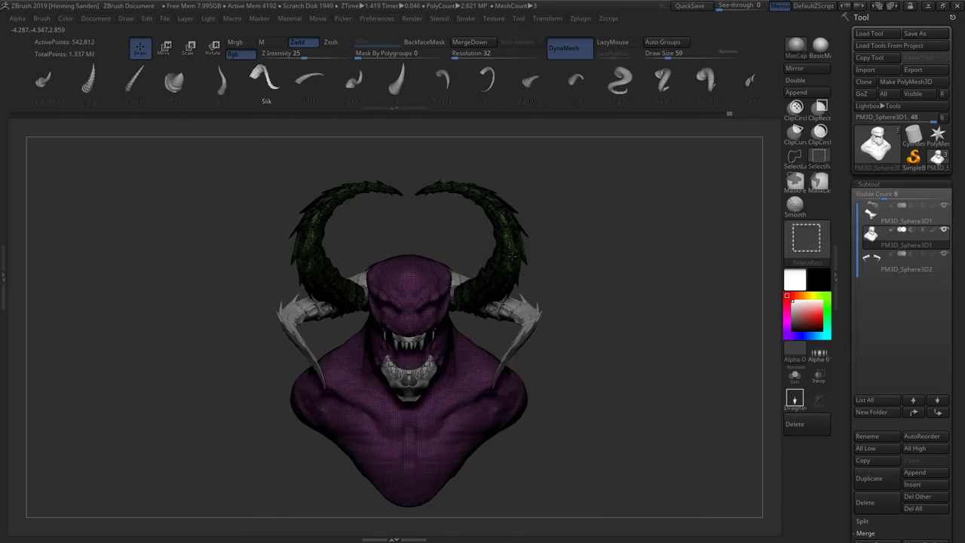
# Inspect the curled horns piece and merge the horn copy into it
pyautogui.hotkey('ctrl', 'shift', 'z')
pyautogui.hotkey('ctrl', 'shift', 'z')
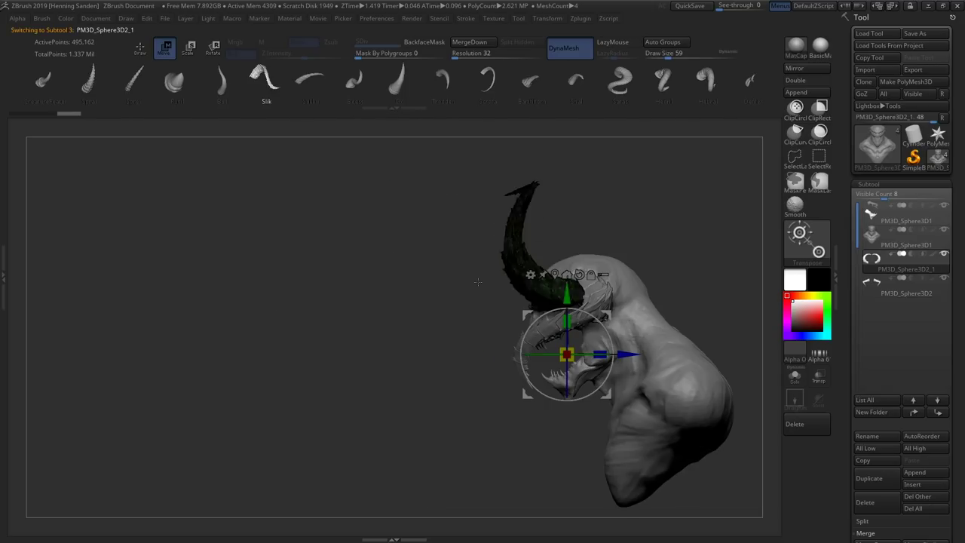
pyautogui.hotkey('ctrl', 'shift', 'z')
pyautogui.hotkey('ctrl', 'shift', 'z')
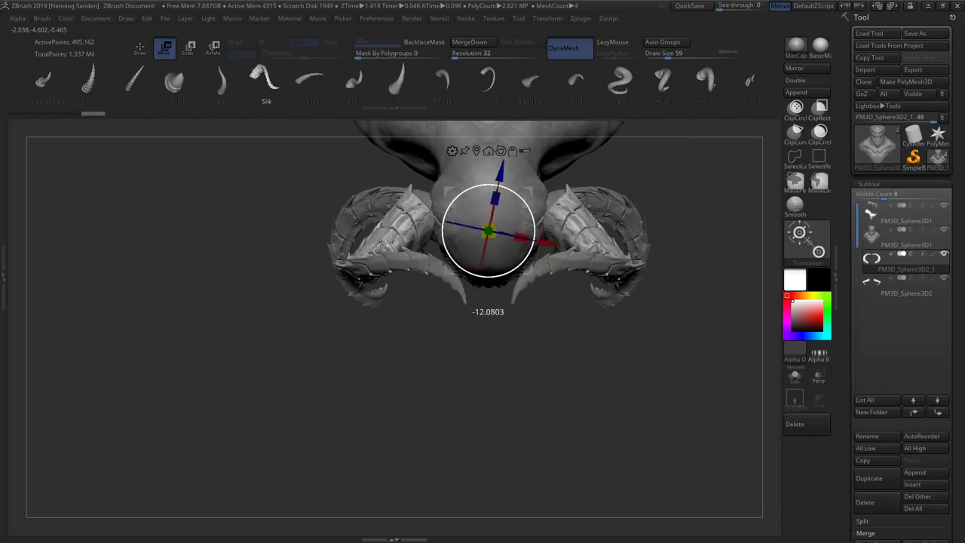
pyautogui.hotkey('ctrl', 'shift', 'z')
pyautogui.hotkey('ctrl', 'shift', 'z')
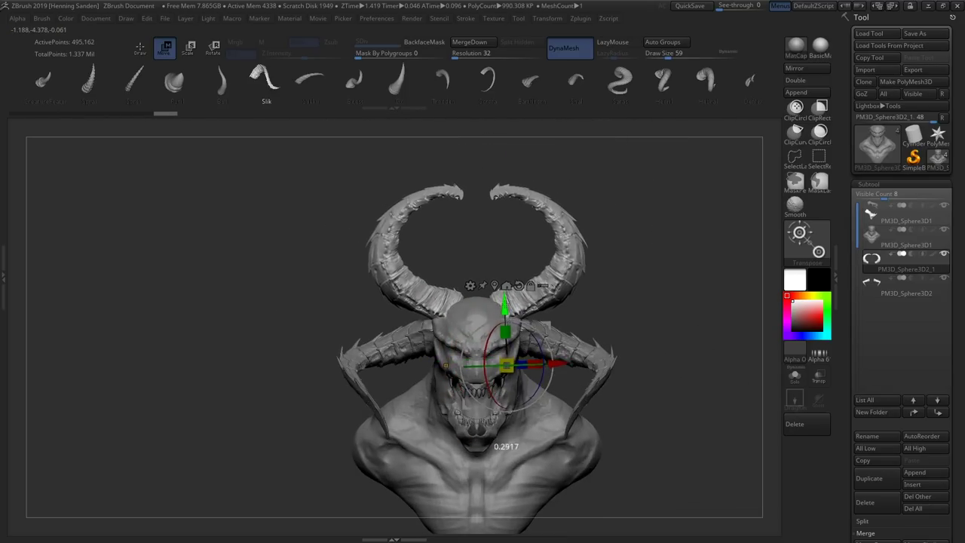
pyautogui.hotkey('ctrl', 'shift', 'z')
pyautogui.moveTo(475, 377); pyautogui.dragTo(520, 392)
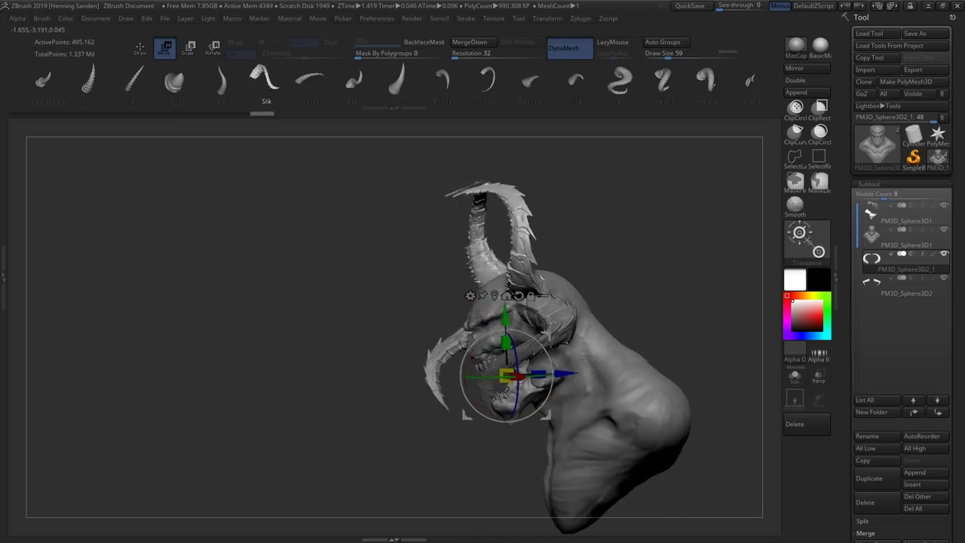
pyautogui.hotkey('ctrl', 'shift', 'z')
pyautogui.hotkey('ctrl', 'shift', 'z')
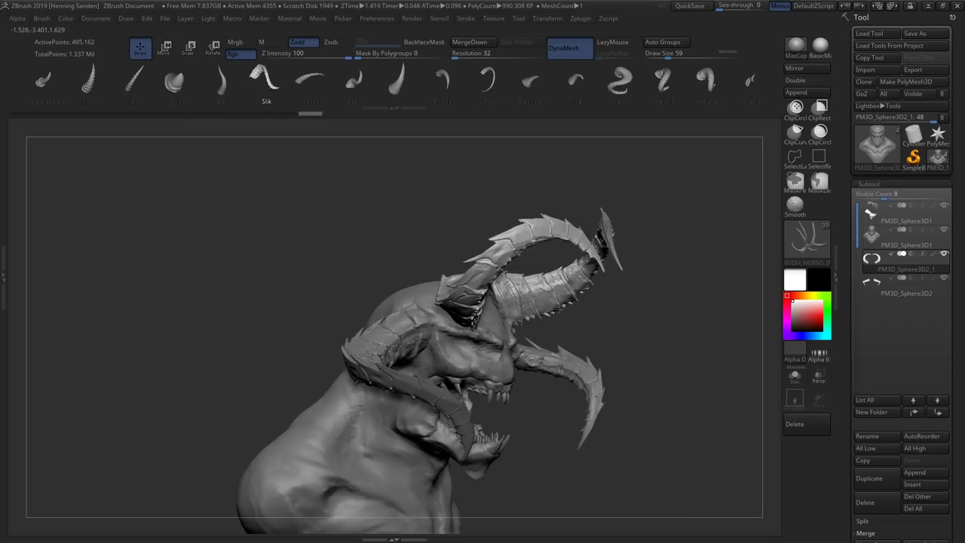
pyautogui.hotkey('ctrl', 'shift', 'z')
pyautogui.hotkey('ctrl', 'shift', 'z')
pyautogui.hotkey('ctrl', 'shift', 'z')
pyautogui.press('Return')
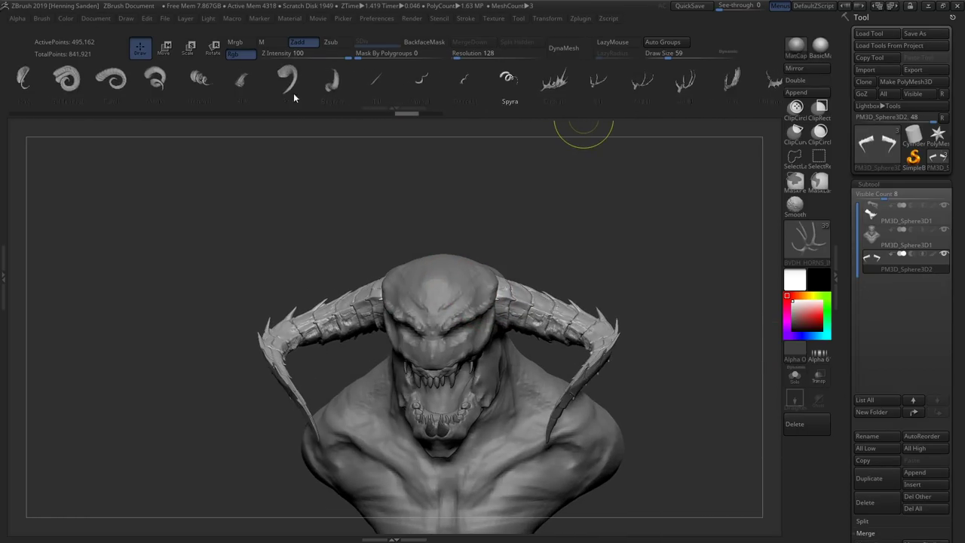
# Restore the upright horns and gizmo-move their subtool onto the head
pyautogui.hotkey('ctrl', 'shift', 'z')
pyautogui.hotkey('ctrl', 'shift', 'z')
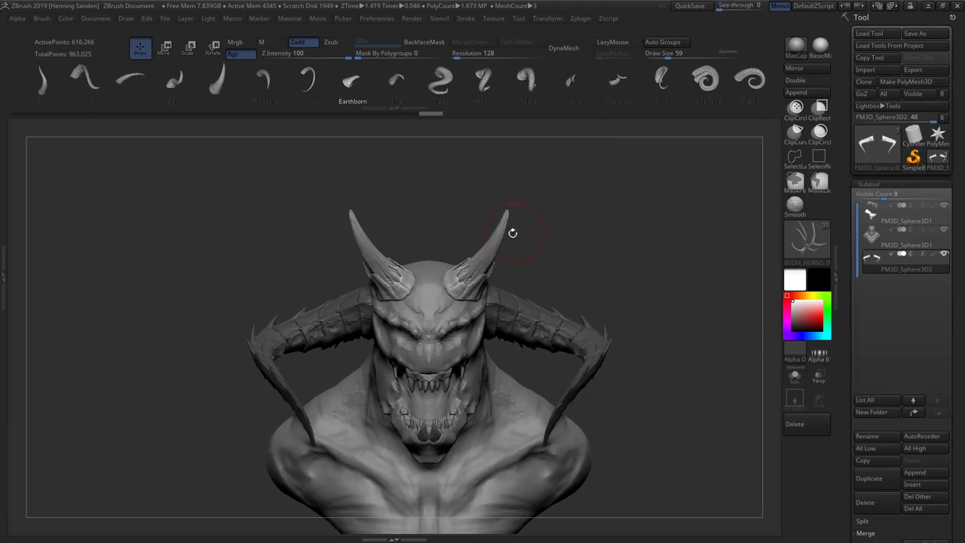
pyautogui.click(883, 296)
pyautogui.hotkey('ctrl', 'shift', 'z')
pyautogui.press('w')
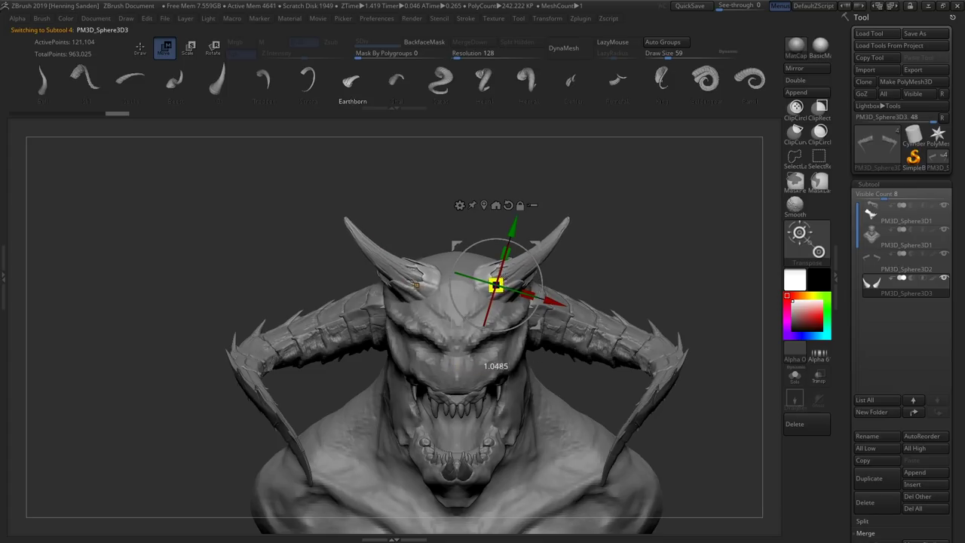
pyautogui.moveTo(603, 226); pyautogui.dragTo(413, 336)
pyautogui.keyDown('alt'); pyautogui.click(413, 335); pyautogui.keyUp('alt')
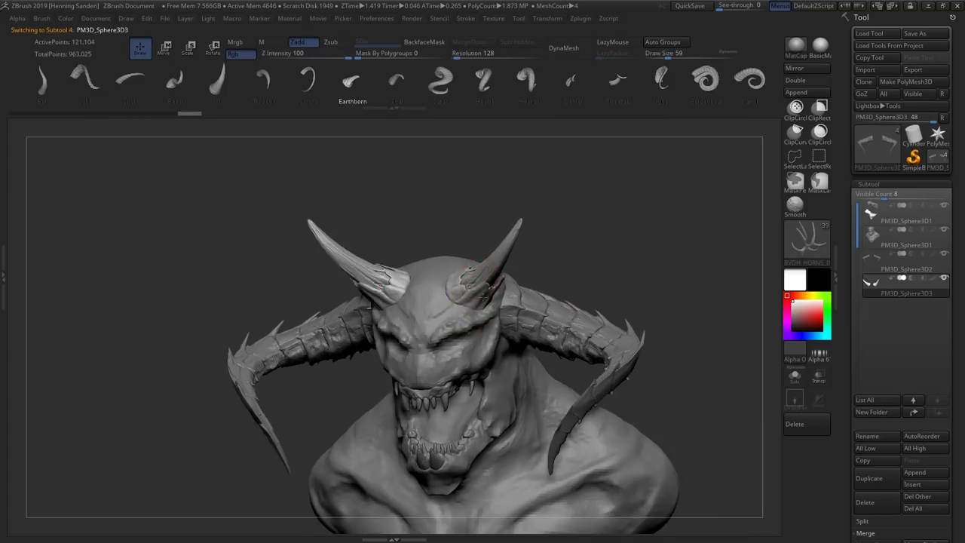
# Select the head and body pieces and view the head from several angles
pyautogui.keyDown('alt'); pyautogui.click(438, 313); pyautogui.keyUp('alt')
pyautogui.press('s')
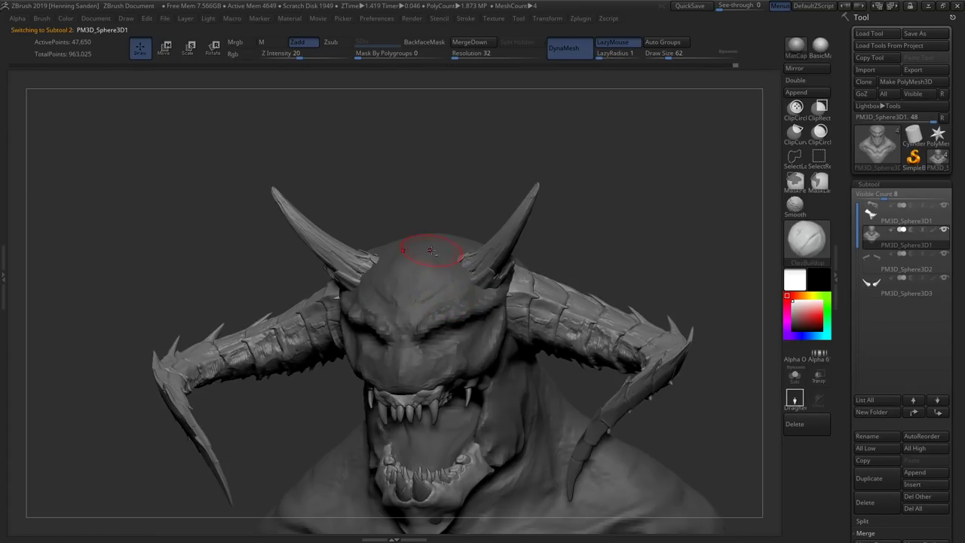
pyautogui.moveTo(432, 250); pyautogui.dragTo(484, 277)
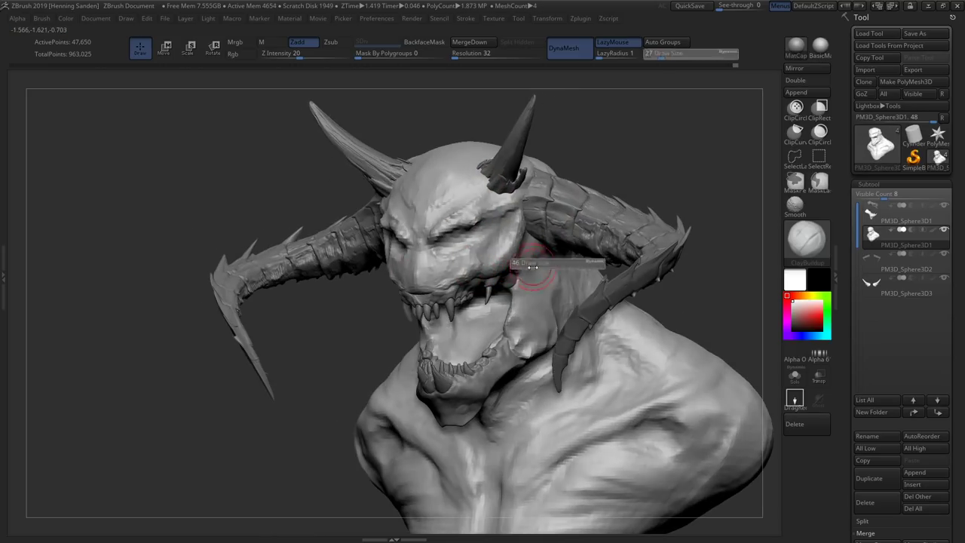
pyautogui.moveTo(532, 268); pyautogui.dragTo(500, 242, button='right')
pyautogui.press('s')
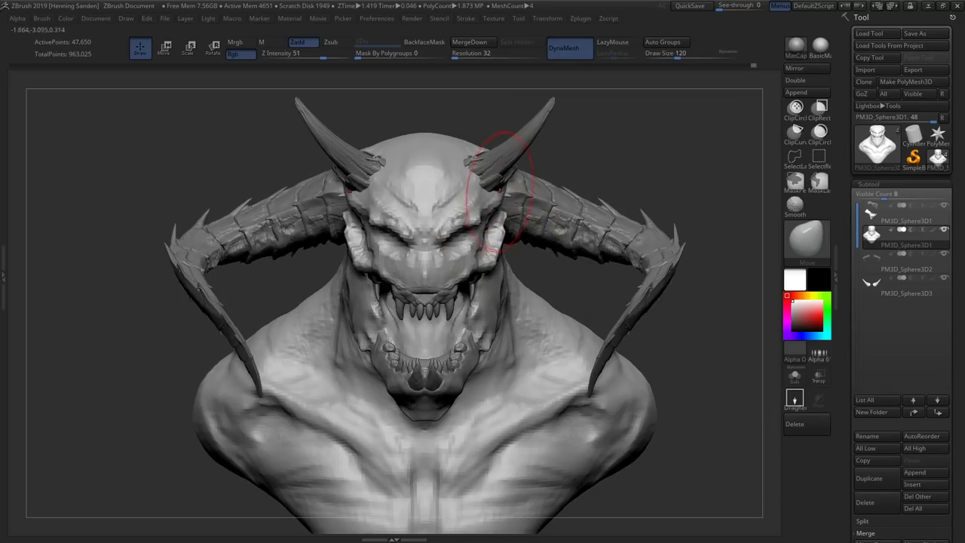
pyautogui.keyDown('alt'); pyautogui.click(500, 192); pyautogui.keyUp('alt')
pyautogui.moveTo(500, 192)
pyautogui.mouseDown(button='right')
pyautogui.moveTo(443, 227)
pyautogui.moveTo(345, 215)
pyautogui.moveTo(450, 213)
pyautogui.moveTo(355, 269)
pyautogui.moveTo(355, 260)
pyautogui.moveTo(411, 288)
pyautogui.moveTo(400, 316)
pyautogui.mouseUp(button='right')
pyautogui.keyDown('alt'); pyautogui.click(345, 216); pyautogui.keyUp('alt')
# Alternate resized ClayBuildup and Move brushes to shape the brow and cheeks
pyautogui.press('b')
pyautogui.press('c')
pyautogui.press('b')
pyautogui.press('b')
pyautogui.press('m')
pyautogui.press('v')
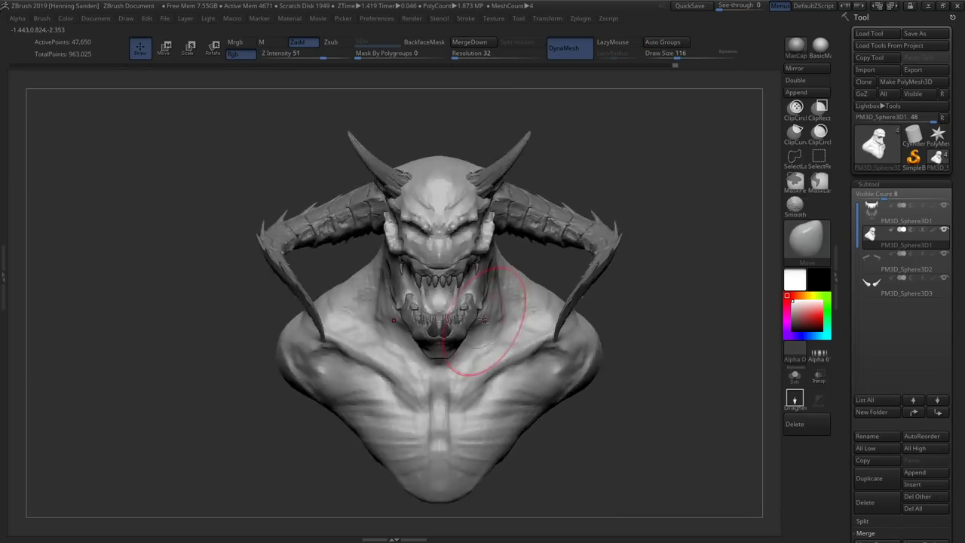
pyautogui.moveTo(484, 279)
pyautogui.mouseDown(button='right')
pyautogui.moveTo(442, 216)
pyautogui.moveTo(437, 245)
pyautogui.moveTo(453, 211)
pyautogui.moveTo(445, 194)
pyautogui.moveTo(388, 205)
pyautogui.moveTo(451, 267)
pyautogui.moveTo(407, 271)
pyautogui.mouseUp(button='right')
pyautogui.press('b')
pyautogui.press('c')
pyautogui.press('b')
pyautogui.press('b')
# Sculpt the horn bases and jaw with Move and ClayBuildup, checking the profile
pyautogui.press('m')
pyautogui.press('v')
pyautogui.press('b')
pyautogui.press('c')
pyautogui.press('b')
pyautogui.press('s')
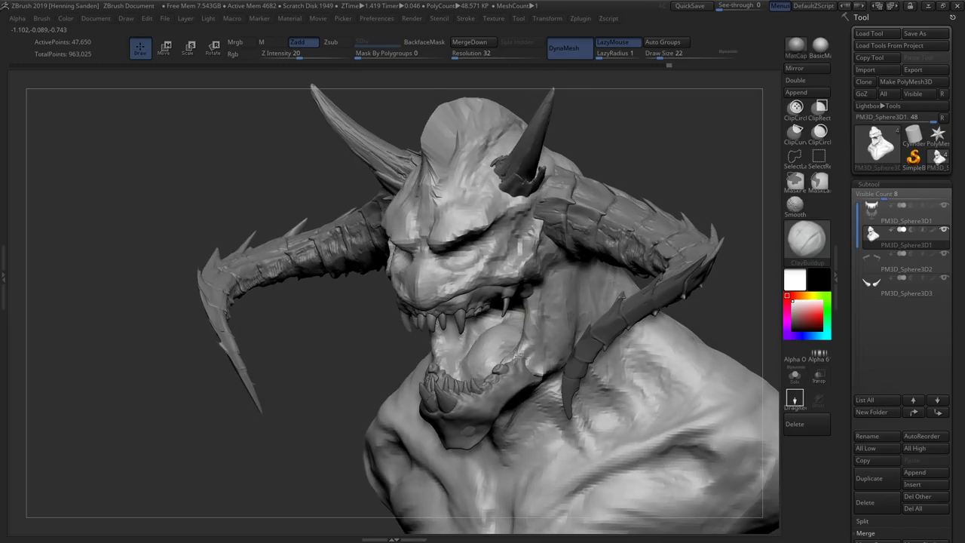
pyautogui.moveTo(517, 354); pyautogui.dragTo(571, 376, button='right')
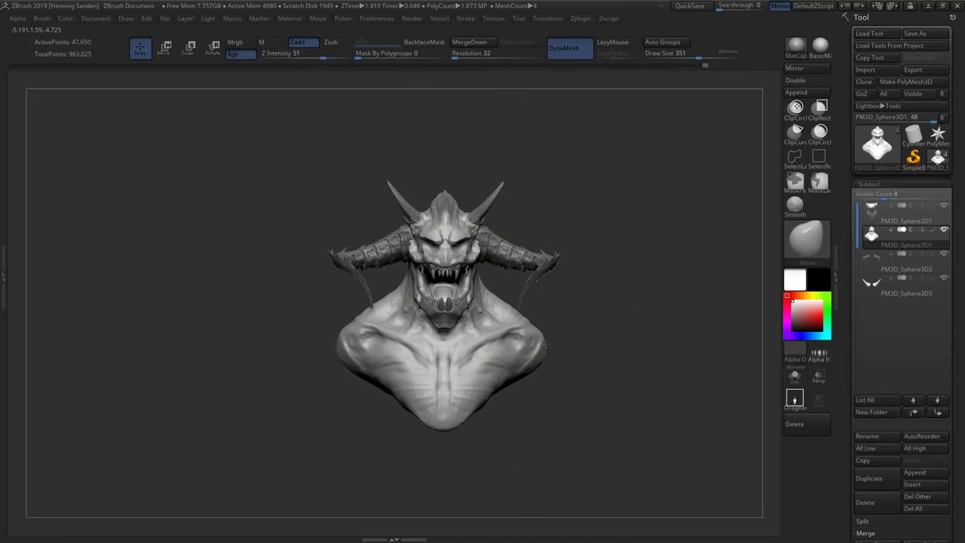
pyautogui.moveTo(517, 193)
pyautogui.mouseDown()
pyautogui.moveTo(497, 181)
pyautogui.moveTo(528, 123)
pyautogui.mouseUp()
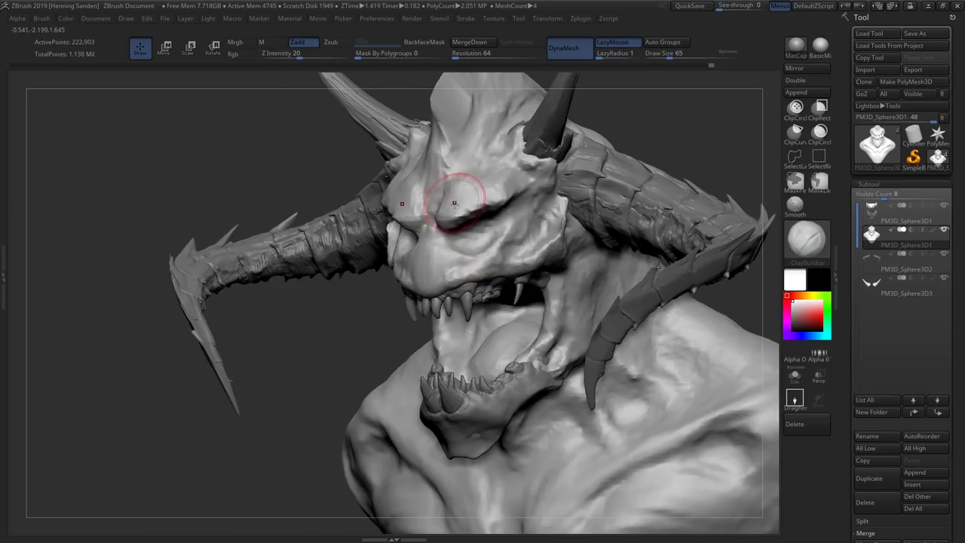
# Pick the creature facial parts insert brush and frame a three-quarter view
pyautogui.press('b')
pyautogui.click(454, 226)
pyautogui.keyDown('shift'); pyautogui.moveTo(453, 226); pyautogui.dragTo(449, 231); pyautogui.keyUp('shift')
pyautogui.keyDown('ctrl'); pyautogui.moveTo(449, 231); pyautogui.dragTo(545, 149, button='right'); pyautogui.keyUp('ctrl')
# Orbit between front and side views to line up the snout
pyautogui.keyDown('shift'); pyautogui.moveTo(530, 124); pyautogui.dragTo(520, 279); pyautogui.keyUp('shift')
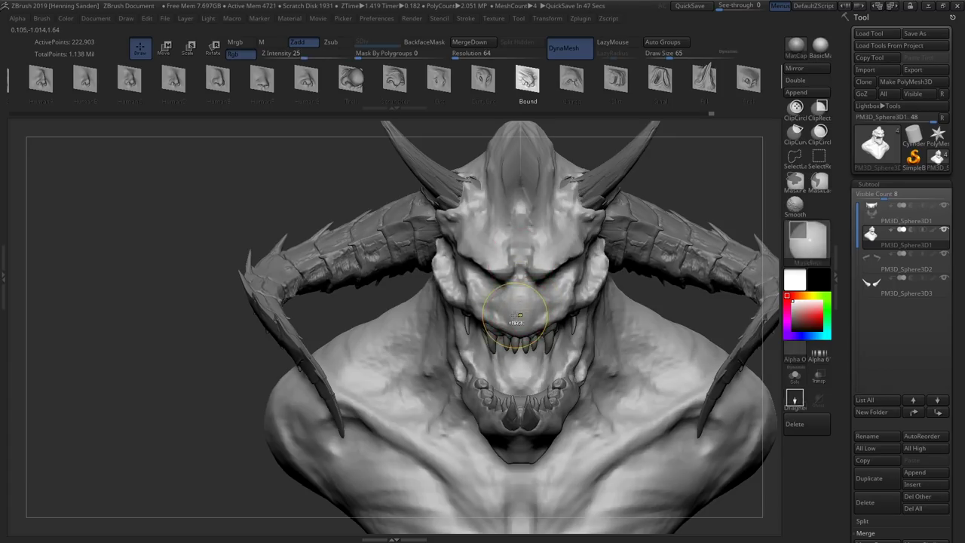
pyautogui.moveTo(516, 257)
pyautogui.mouseDown(button='right')
pyautogui.moveTo(528, 196)
pyautogui.moveTo(490, 141)
pyautogui.mouseUp(button='right')
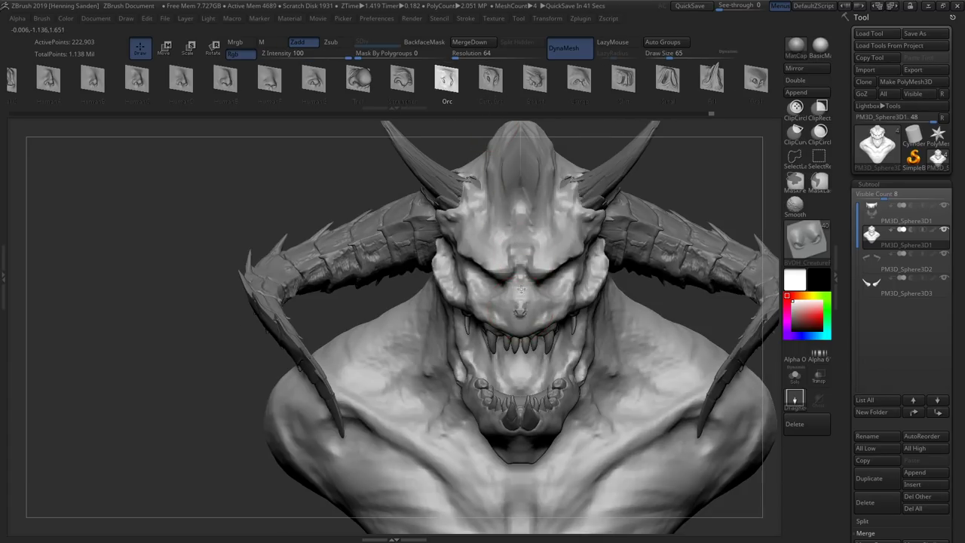
pyautogui.moveTo(520, 282)
pyautogui.mouseDown(button='right')
pyautogui.moveTo(573, 226)
pyautogui.moveTo(651, 87)
pyautogui.mouseUp(button='right')
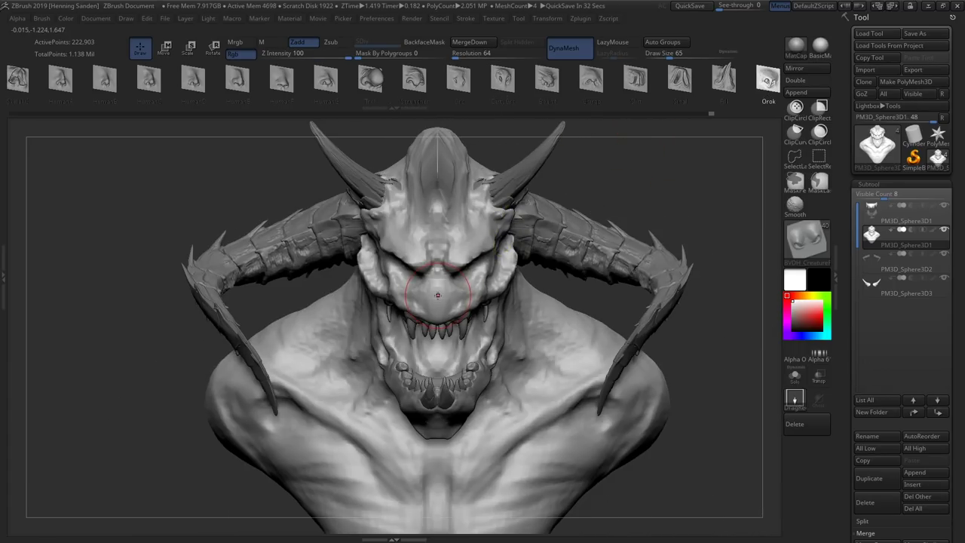
pyautogui.moveTo(438, 241)
pyautogui.mouseDown(button='right')
pyautogui.moveTo(517, 258)
pyautogui.moveTo(458, 281)
pyautogui.mouseUp(button='right')
pyautogui.keyDown('ctrl'); pyautogui.moveTo(480, 239); pyautogui.dragTo(528, 189, button='right'); pyautogui.keyUp('ctrl')
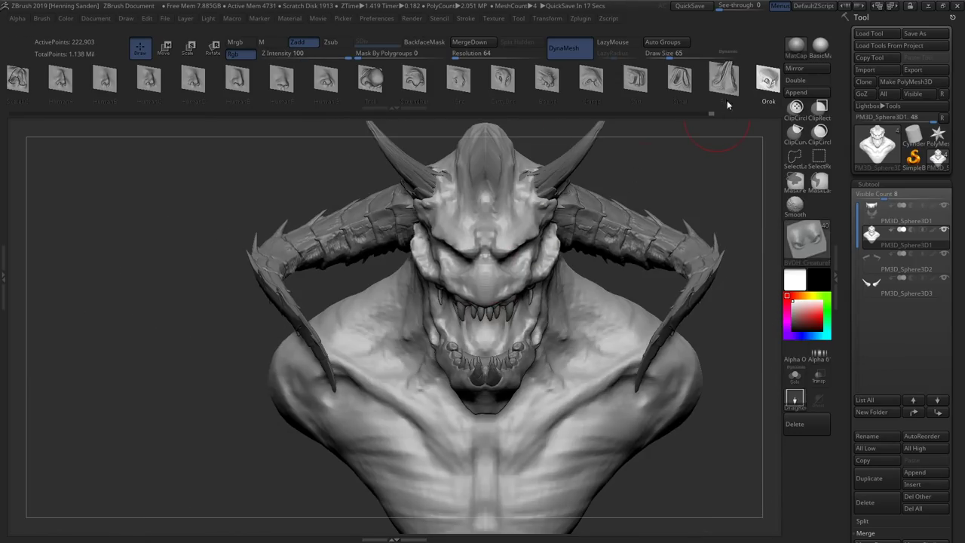
pyautogui.moveTo(484, 281); pyautogui.dragTo(581, 260, button='right')
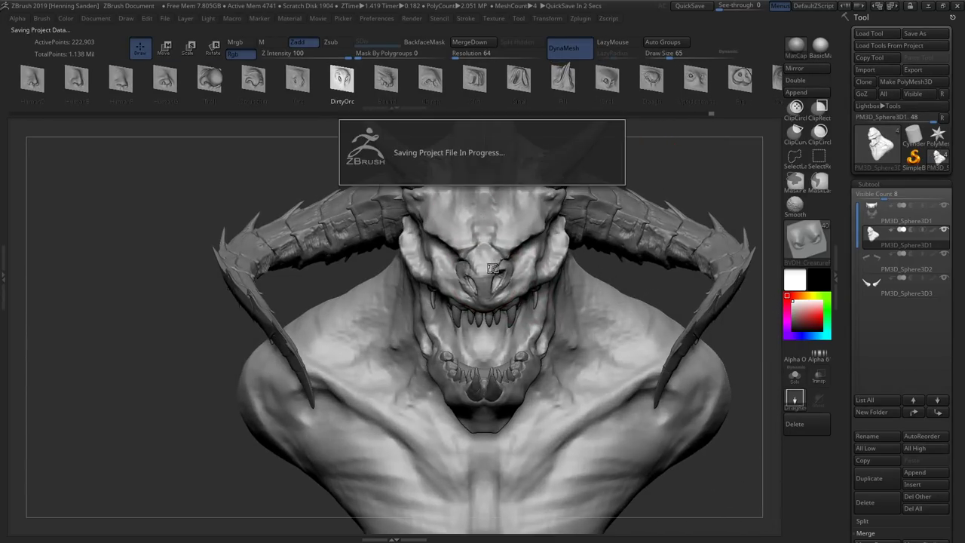
pyautogui.moveTo(484, 278); pyautogui.dragTo(507, 280, button='right')
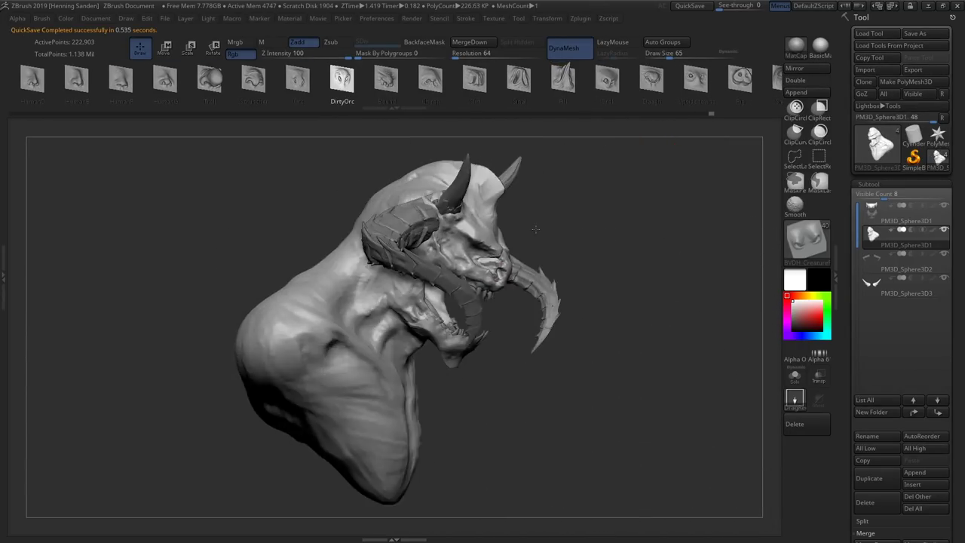
pyautogui.moveTo(488, 211)
pyautogui.mouseDown(button='right')
pyautogui.moveTo(402, 241)
pyautogui.moveTo(511, 287)
pyautogui.mouseUp(button='right')
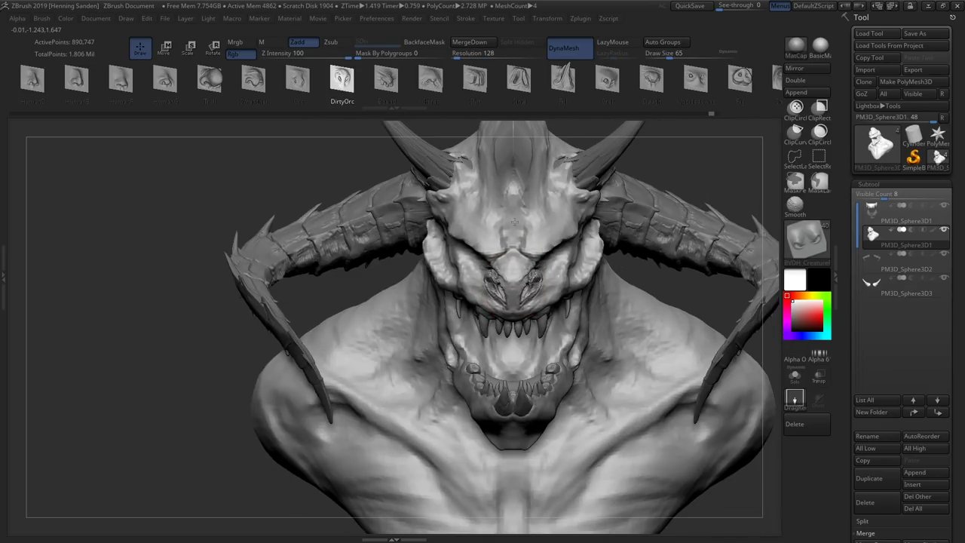
# Orbit around the snout, fit the bust, and select the body piece
pyautogui.moveTo(514, 221); pyautogui.dragTo(515, 293, button='right')
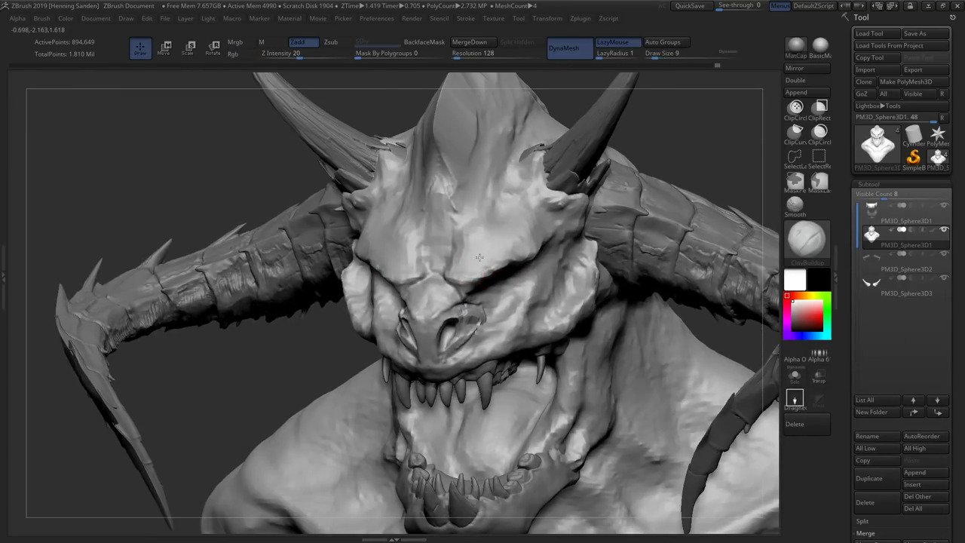
pyautogui.moveTo(480, 257); pyautogui.dragTo(451, 310, button='right')
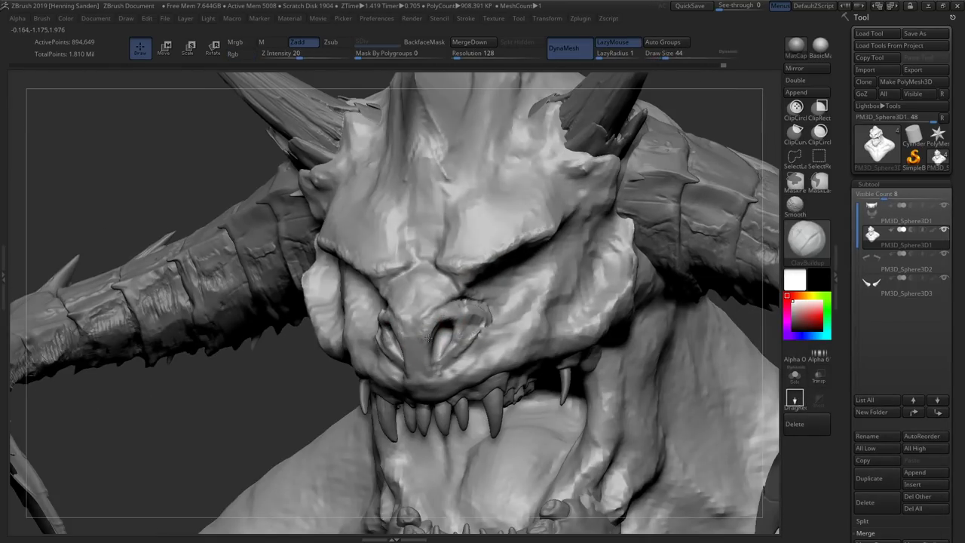
pyautogui.moveTo(392, 226)
pyautogui.mouseDown(button='right')
pyautogui.moveTo(482, 249)
pyautogui.moveTo(452, 260)
pyautogui.mouseUp(button='right')
pyautogui.press('f')
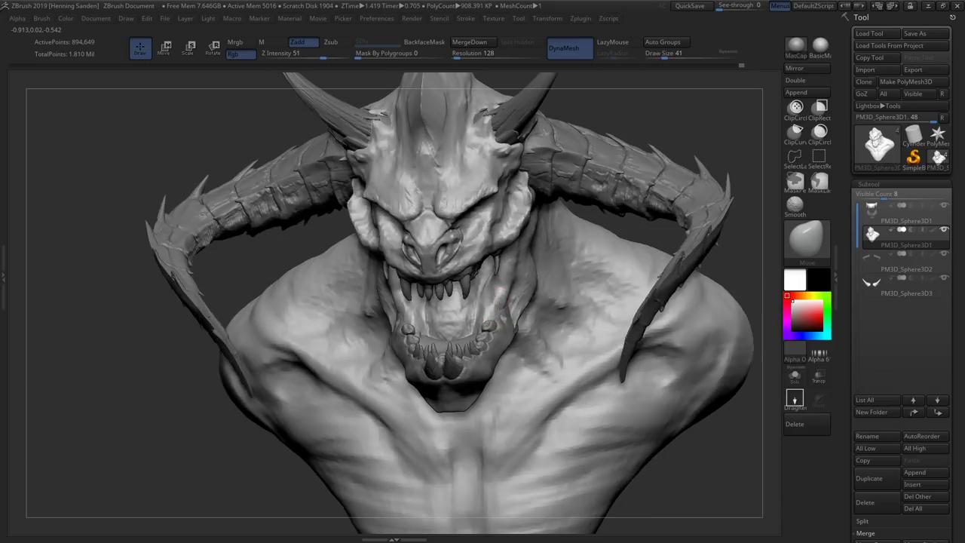
pyautogui.moveTo(459, 294)
pyautogui.mouseDown(button='right')
pyautogui.moveTo(495, 324)
pyautogui.moveTo(483, 301)
pyautogui.mouseUp(button='right')
pyautogui.keyDown('alt'); pyautogui.click(474, 355); pyautogui.keyUp('alt')
pyautogui.moveTo(474, 356)
pyautogui.mouseDown(button='right')
pyautogui.moveTo(543, 328)
pyautogui.moveTo(521, 264)
pyautogui.mouseUp(button='right')
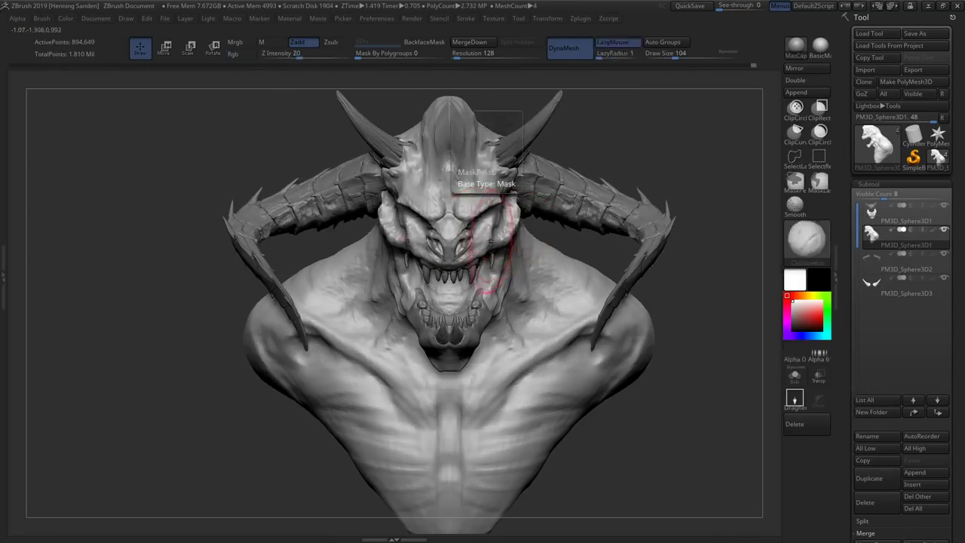
pyautogui.moveTo(491, 230)
pyautogui.mouseDown(button='right')
pyautogui.moveTo(543, 220)
pyautogui.moveTo(468, 228)
pyautogui.moveTo(564, 254)
pyautogui.moveTo(410, 183)
pyautogui.moveTo(441, 234)
pyautogui.moveTo(439, 250)
pyautogui.moveTo(418, 257)
pyautogui.moveTo(399, 205)
pyautogui.moveTo(429, 211)
pyautogui.moveTo(495, 166)
pyautogui.moveTo(487, 254)
pyautogui.moveTo(513, 249)
pyautogui.mouseUp(button='right')
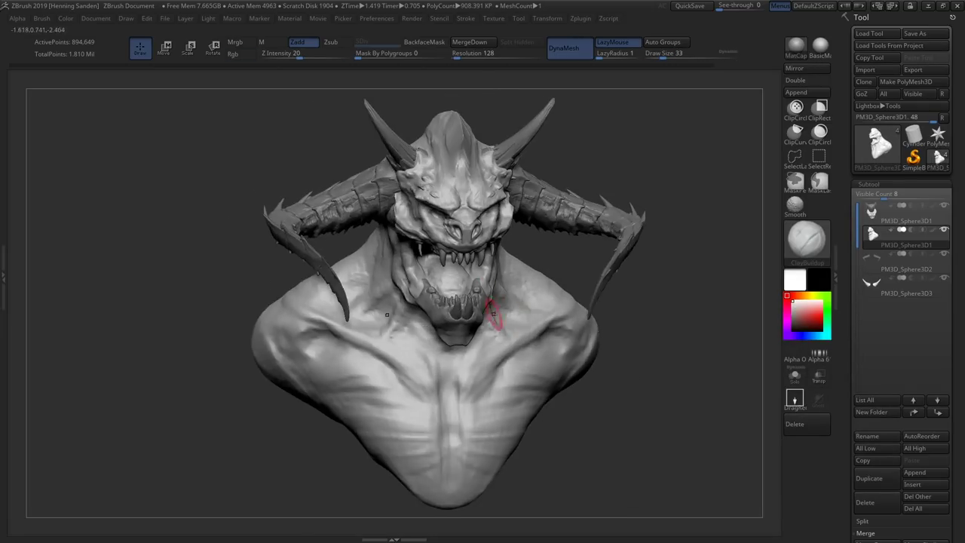
# Select the first piece, close in on the head, and pick the Move brush
pyautogui.moveTo(487, 283)
pyautogui.mouseDown(button='right')
pyautogui.moveTo(497, 293)
pyautogui.moveTo(497, 284)
pyautogui.mouseUp(button='right')
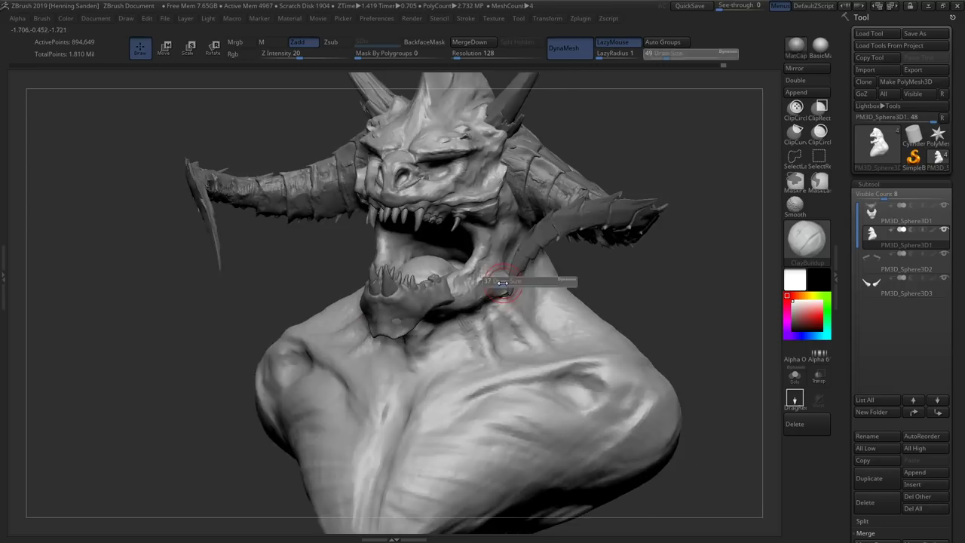
pyautogui.keyDown('alt'); pyautogui.click(498, 283); pyautogui.keyUp('alt')
pyautogui.moveTo(498, 283)
pyautogui.mouseDown(button='right')
pyautogui.moveTo(419, 304)
pyautogui.moveTo(429, 312)
pyautogui.moveTo(483, 302)
pyautogui.mouseUp(button='right')
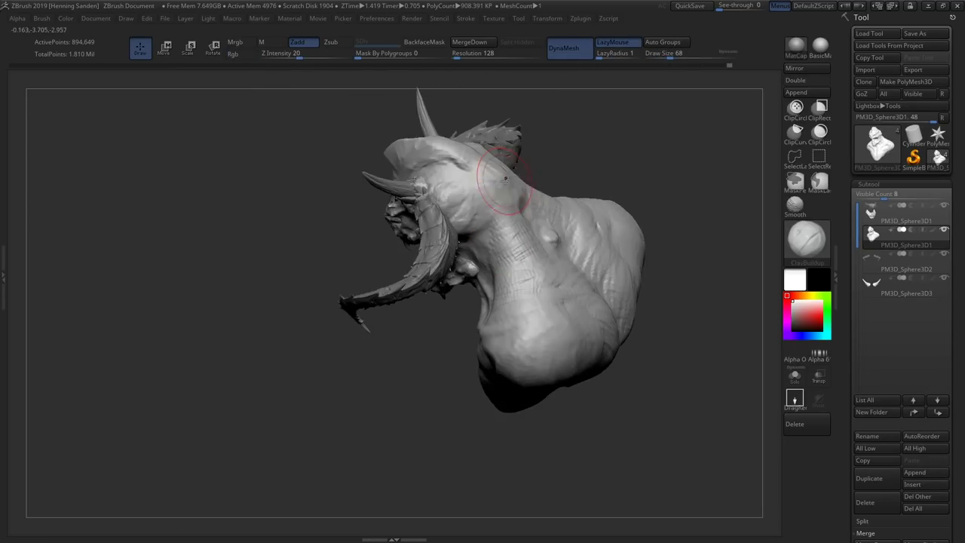
pyautogui.moveTo(398, 240)
pyautogui.mouseDown(button='right')
pyautogui.moveTo(371, 324)
pyautogui.moveTo(416, 294)
pyautogui.moveTo(517, 359)
pyautogui.mouseUp(button='right')
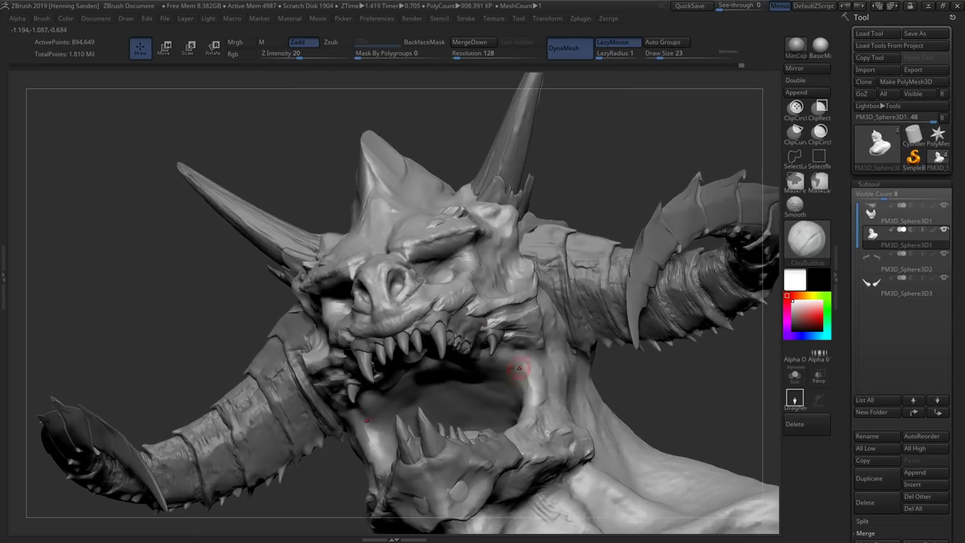
pyautogui.press('b')
pyautogui.press('m')
pyautogui.press('v')
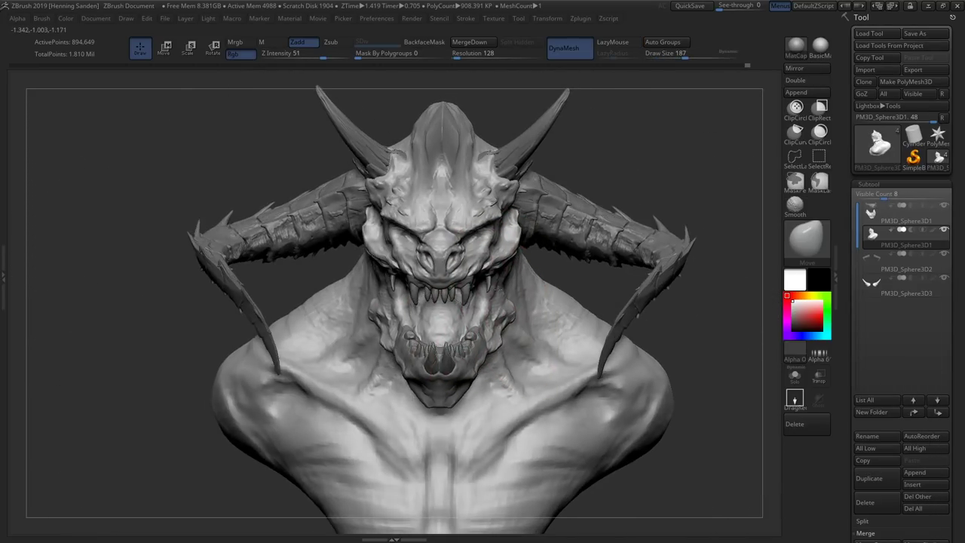
# Sculpt the forehead crest with ClayBuildup, orbiting and zooming around the head
pyautogui.keyDown('ctrl'); pyautogui.moveTo(524, 249); pyautogui.dragTo(524, 271, button='right'); pyautogui.keyUp('ctrl')
pyautogui.press('b')
pyautogui.press('c')
pyautogui.press('b')
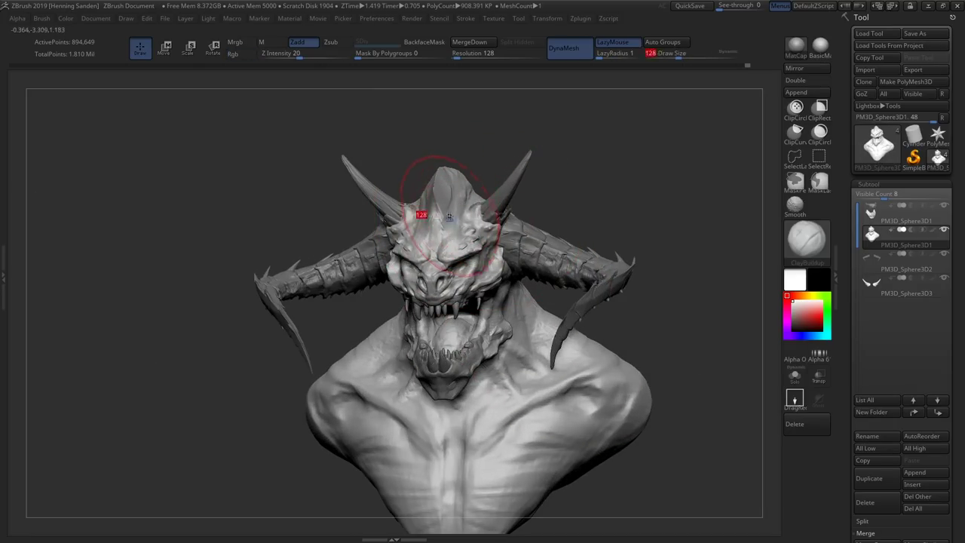
pyautogui.moveTo(474, 190)
pyautogui.mouseDown(button='right')
pyautogui.moveTo(429, 202)
pyautogui.moveTo(463, 194)
pyautogui.moveTo(469, 211)
pyautogui.moveTo(407, 222)
pyautogui.mouseUp(button='right')
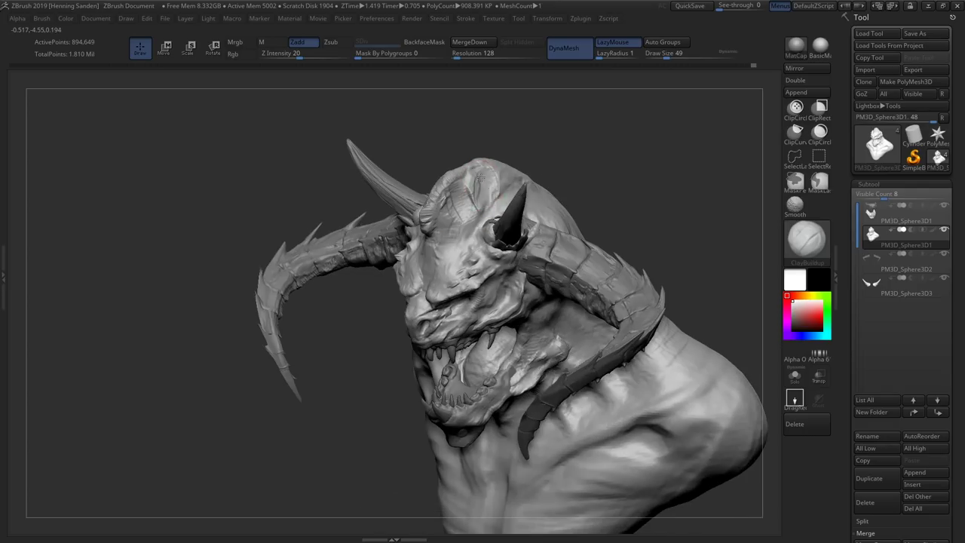
pyautogui.moveTo(492, 195)
pyautogui.mouseDown(button='right')
pyautogui.moveTo(451, 283)
pyautogui.moveTo(462, 302)
pyautogui.moveTo(443, 375)
pyautogui.moveTo(465, 334)
pyautogui.moveTo(452, 354)
pyautogui.moveTo(453, 294)
pyautogui.mouseUp(button='right')
pyautogui.moveTo(397, 281)
pyautogui.keyDown('alt'); pyautogui.mouseDown(button='right')
pyautogui.moveTo(437, 194)
pyautogui.moveTo(459, 344)
pyautogui.moveTo(482, 269)
pyautogui.mouseUp(button='right'); pyautogui.keyUp('alt')
pyautogui.moveTo(679, 333)
pyautogui.mouseDown(button='right')
pyautogui.moveTo(442, 280)
pyautogui.moveTo(410, 344)
pyautogui.moveTo(405, 289)
pyautogui.moveTo(491, 334)
pyautogui.moveTo(480, 303)
pyautogui.moveTo(511, 288)
pyautogui.moveTo(537, 295)
pyautogui.moveTo(515, 238)
pyautogui.moveTo(490, 247)
pyautogui.mouseUp(button='right')
pyautogui.keyDown('alt'); pyautogui.click(442, 280); pyautogui.keyUp('alt')
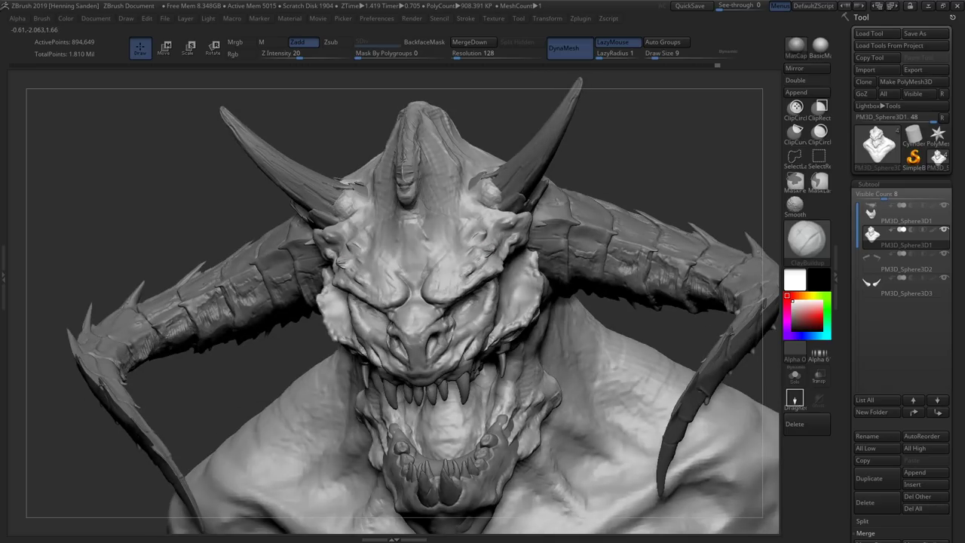
pyautogui.moveTo(420, 251)
pyautogui.mouseDown(button='right')
pyautogui.moveTo(466, 346)
pyautogui.moveTo(561, 354)
pyautogui.moveTo(728, 256)
pyautogui.moveTo(499, 345)
pyautogui.moveTo(499, 309)
pyautogui.moveTo(467, 347)
pyautogui.mouseUp(button='right')
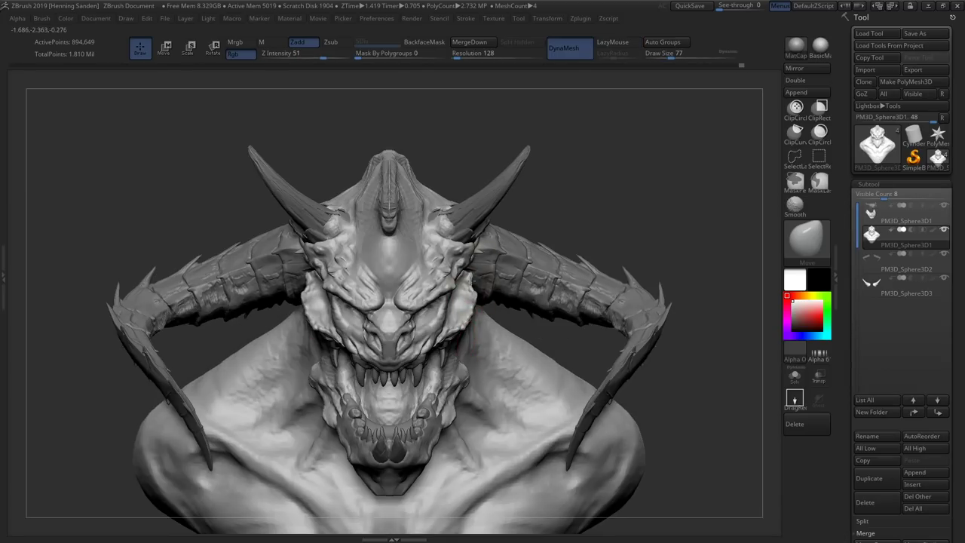
pyautogui.moveTo(467, 347)
pyautogui.mouseDown(button='right')
pyautogui.moveTo(482, 316)
pyautogui.moveTo(414, 272)
pyautogui.moveTo(436, 310)
pyautogui.moveTo(475, 214)
pyautogui.moveTo(408, 212)
pyautogui.moveTo(456, 182)
pyautogui.moveTo(461, 134)
pyautogui.moveTo(478, 140)
pyautogui.moveTo(476, 127)
pyautogui.moveTo(514, 116)
pyautogui.mouseUp(button='right')
pyautogui.press('f')
pyautogui.moveTo(463, 193); pyautogui.dragTo(418, 270, button='right')
# Shape the jaw with the Move brush and gizmo, then return to the body
pyautogui.press('b')
pyautogui.press('m')
pyautogui.press('v')
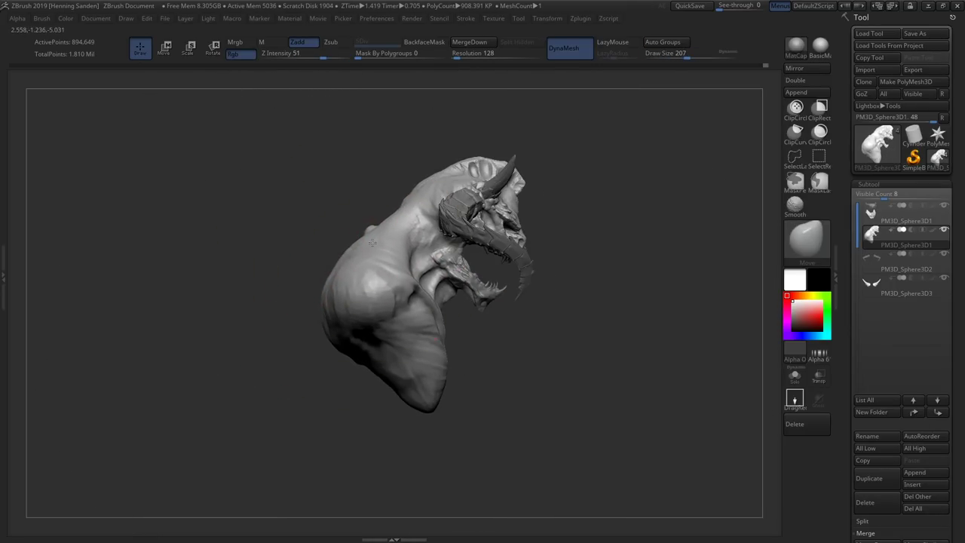
pyautogui.moveTo(421, 280); pyautogui.dragTo(442, 186, button='right')
pyautogui.press('w')
pyautogui.keyDown('alt'); pyautogui.click(441, 186); pyautogui.keyUp('alt')
pyautogui.press('q')
pyautogui.keyDown('alt'); pyautogui.click(429, 289); pyautogui.keyUp('alt')
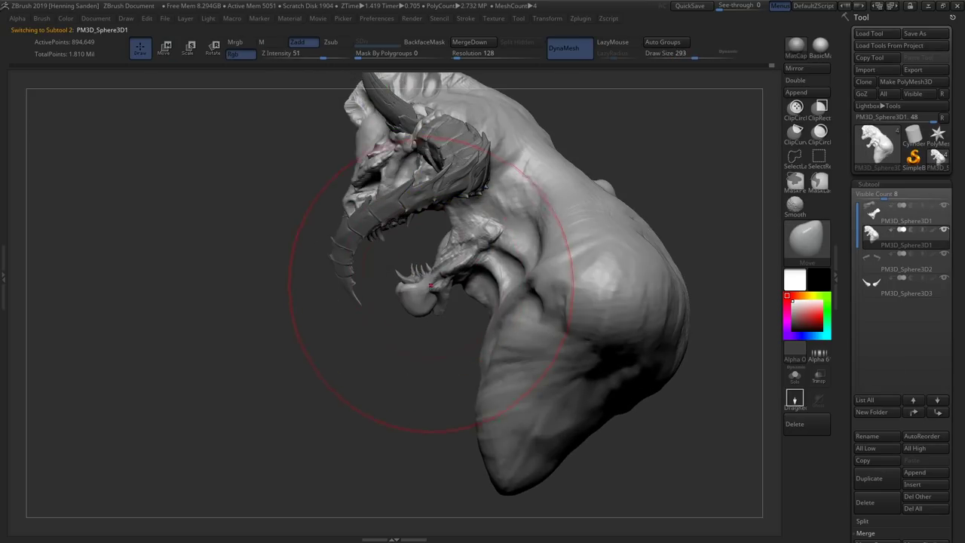
# Fit and orbit the model, then zoom in on the face
pyautogui.press('f')
pyautogui.moveTo(415, 300); pyautogui.dragTo(460, 266, button='right')
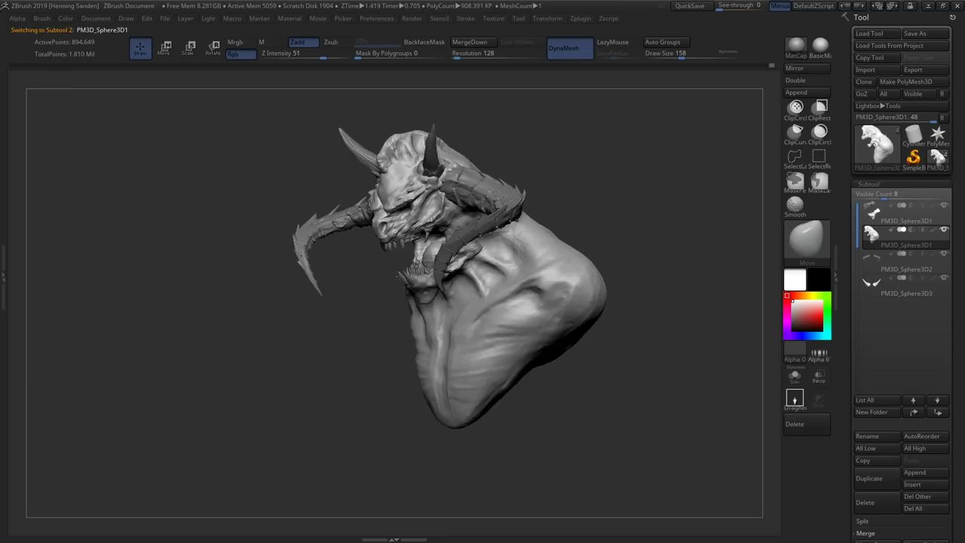
pyautogui.moveTo(399, 277)
pyautogui.mouseDown(button='right')
pyautogui.moveTo(494, 234)
pyautogui.moveTo(495, 248)
pyautogui.moveTo(541, 231)
pyautogui.mouseUp(button='right')
pyautogui.press('f')
pyautogui.keyDown('alt'); pyautogui.moveTo(528, 194); pyautogui.dragTo(453, 243, button='right'); pyautogui.keyUp('alt')
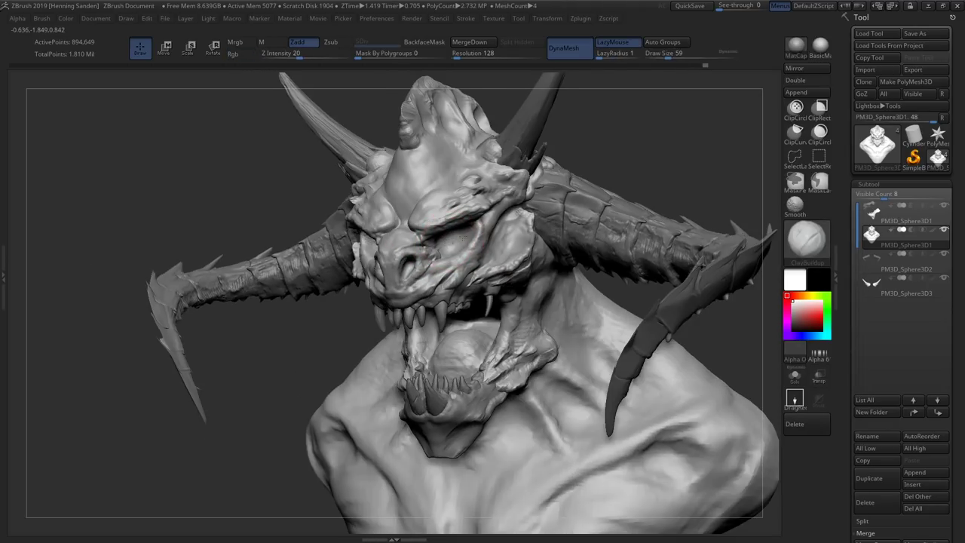
# Resize the brush and switch to the Move brush for shaping the upper horns
pyautogui.moveTo(436, 235)
pyautogui.mouseDown(button='right')
pyautogui.moveTo(478, 235)
pyautogui.moveTo(428, 248)
pyautogui.moveTo(461, 202)
pyautogui.moveTo(462, 297)
pyautogui.moveTo(435, 313)
pyautogui.moveTo(366, 242)
pyautogui.moveTo(457, 272)
pyautogui.moveTo(507, 260)
pyautogui.moveTo(478, 301)
pyautogui.moveTo(503, 258)
pyautogui.moveTo(509, 302)
pyautogui.mouseUp(button='right')
pyautogui.press('s')
pyautogui.press('b')
pyautogui.press('m')
pyautogui.press('v')
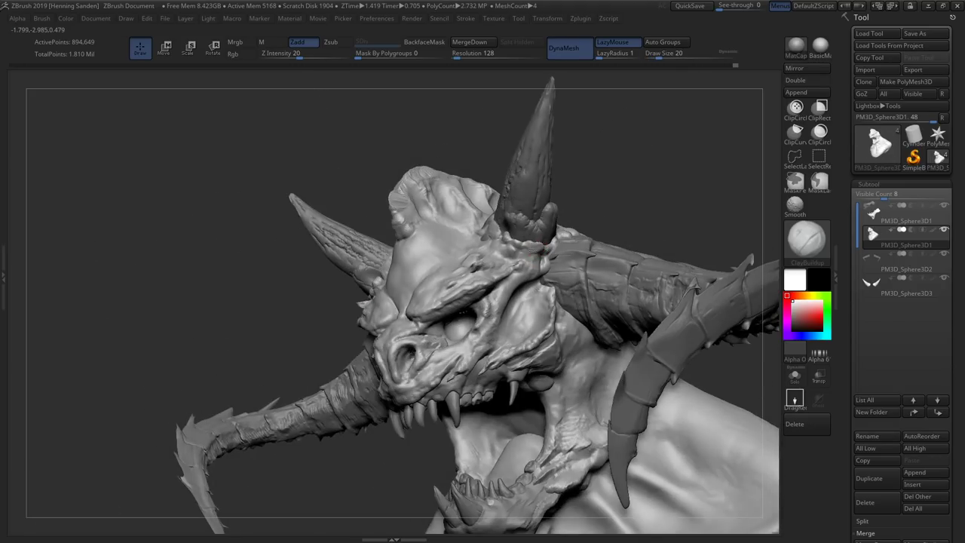
# Shape the skull and horns with Move, checking front and rear three-quarter views
pyautogui.moveTo(467, 281); pyautogui.dragTo(436, 292, button='right')
pyautogui.press('s')
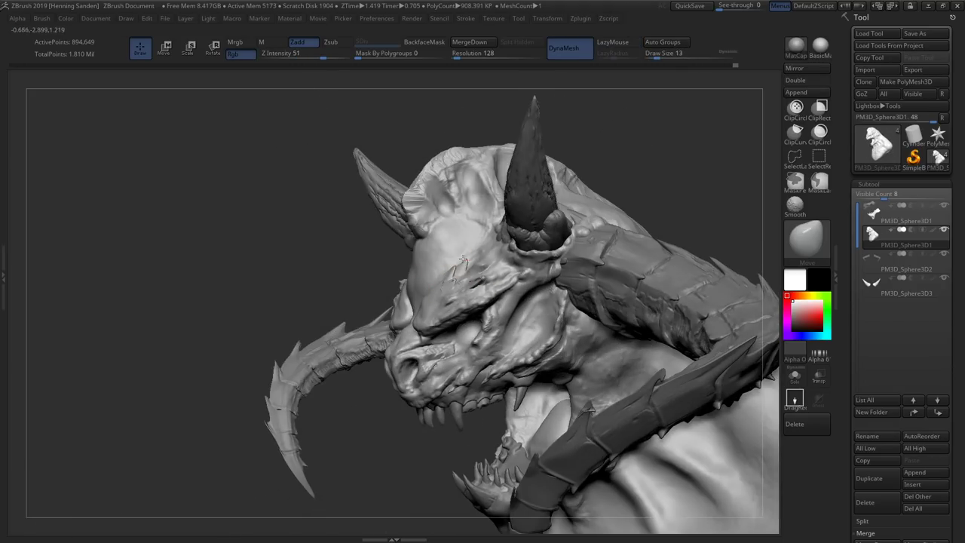
pyautogui.moveTo(473, 241)
pyautogui.mouseDown(button='right')
pyautogui.moveTo(452, 249)
pyautogui.moveTo(547, 260)
pyautogui.moveTo(559, 324)
pyautogui.moveTo(544, 278)
pyautogui.moveTo(470, 313)
pyautogui.mouseUp(button='right')
pyautogui.moveTo(446, 250); pyautogui.dragTo(455, 331, button='right')
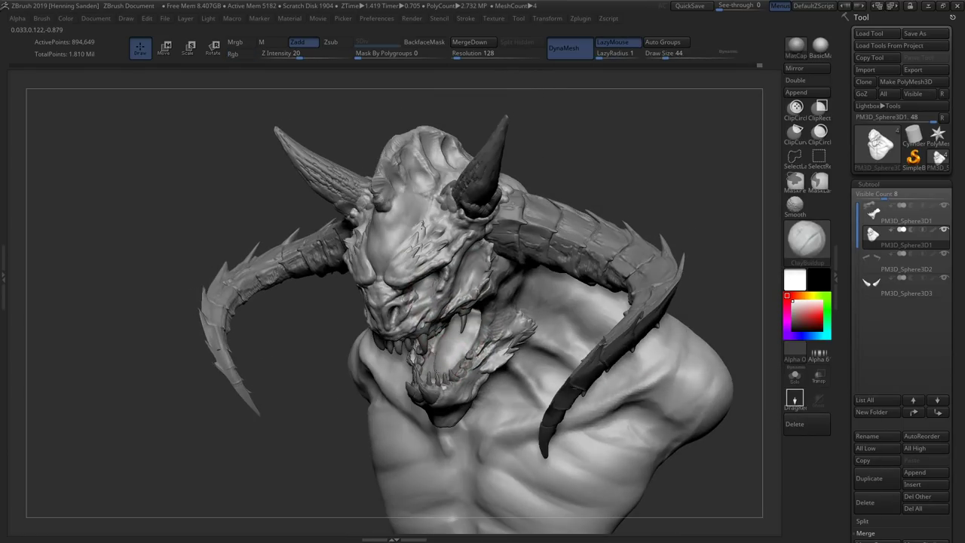
pyautogui.moveTo(440, 369); pyautogui.dragTo(451, 344, button='right')
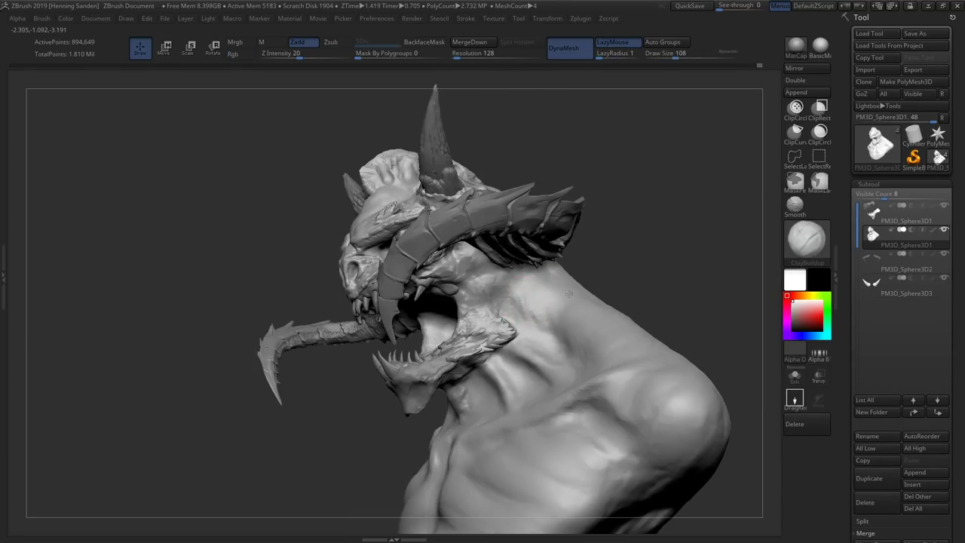
pyautogui.moveTo(556, 306); pyautogui.dragTo(495, 281, button='right')
pyautogui.moveTo(482, 249)
pyautogui.mouseDown(button='right')
pyautogui.moveTo(556, 222)
pyautogui.moveTo(510, 243)
pyautogui.moveTo(409, 183)
pyautogui.moveTo(403, 216)
pyautogui.mouseUp(button='right')
# Shrink the brush and reframe the model so it fills the view
pyautogui.press('s')
pyautogui.moveTo(403, 226); pyautogui.dragTo(395, 226)
pyautogui.moveTo(395, 226)
pyautogui.mouseDown(button='right')
pyautogui.moveTo(306, 238)
pyautogui.moveTo(441, 233)
pyautogui.moveTo(495, 327)
pyautogui.moveTo(434, 279)
pyautogui.mouseUp(button='right')
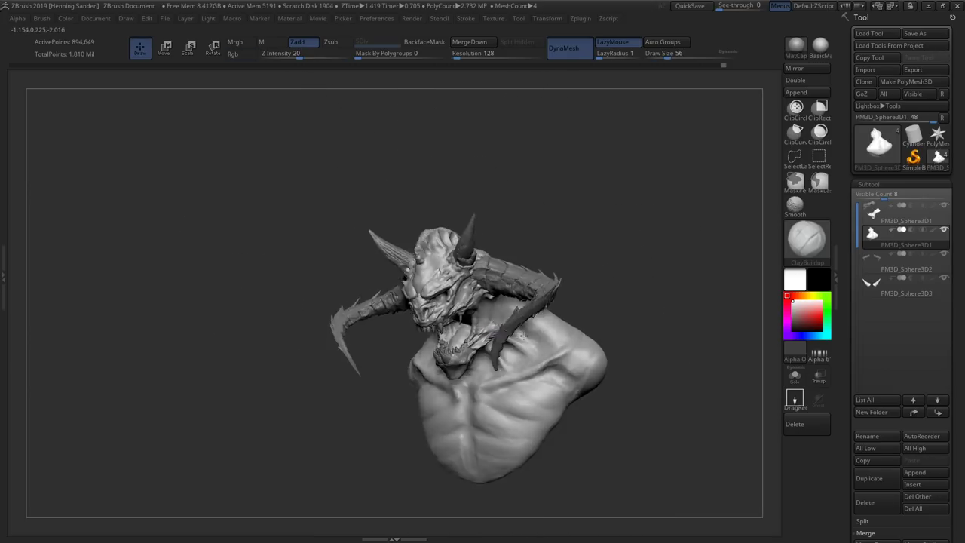
pyautogui.keyDown('alt'); pyautogui.moveTo(521, 335); pyautogui.dragTo(530, 288, button='right'); pyautogui.keyUp('alt')
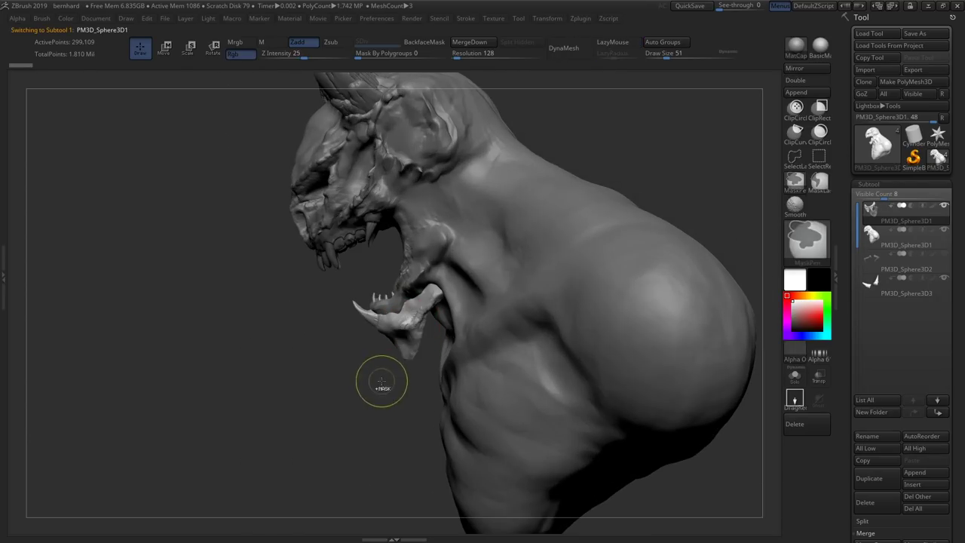
# Make the body piece active and size the brush for sculpting the face
pyautogui.press('w')
pyautogui.moveTo(380, 269); pyautogui.dragTo(429, 258, button='right')
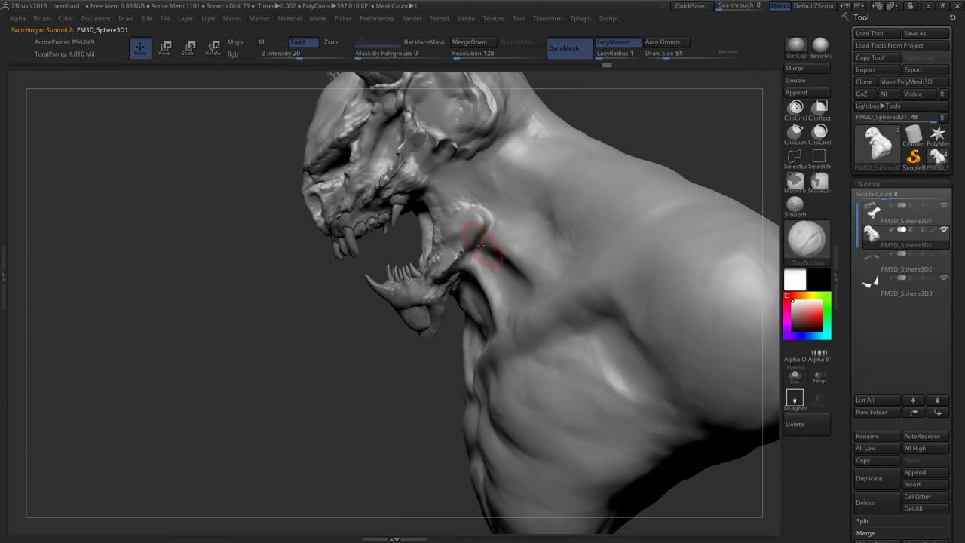
pyautogui.moveTo(420, 182); pyautogui.dragTo(392, 301, button='right')
pyautogui.press('q')
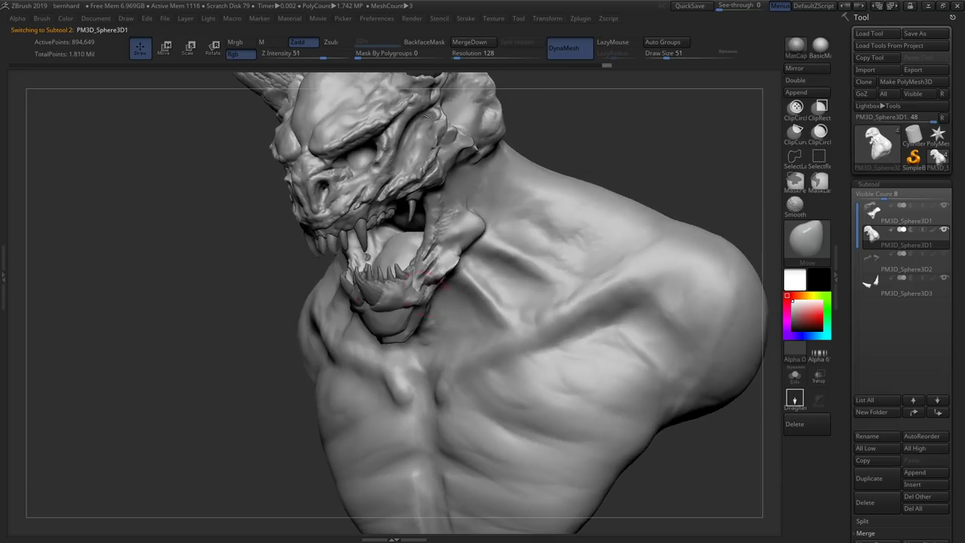
pyautogui.keyDown('alt'); pyautogui.click(398, 318); pyautogui.keyUp('alt')
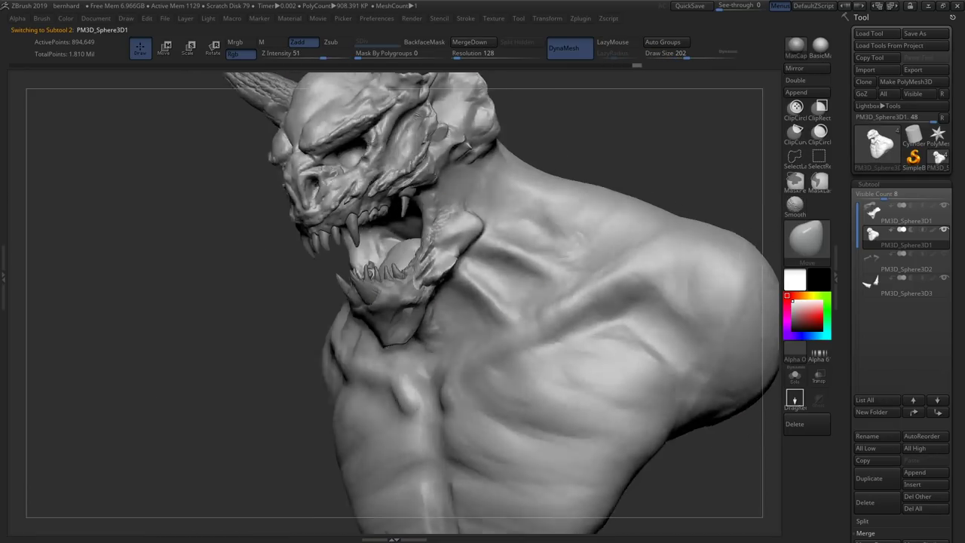
pyautogui.moveTo(410, 269); pyautogui.dragTo(424, 199, button='right')
pyautogui.press('s')
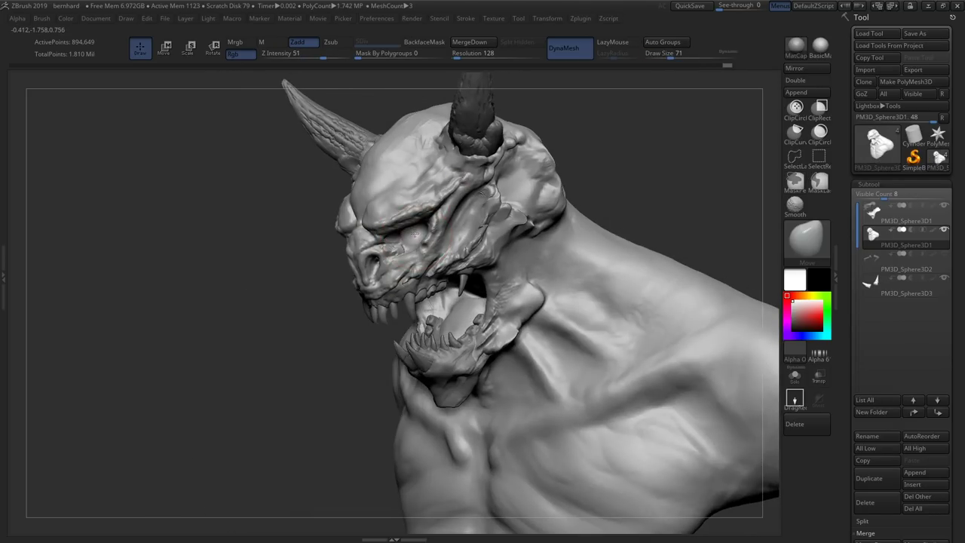
pyautogui.moveTo(432, 237)
pyautogui.mouseDown(button='right')
pyautogui.moveTo(419, 282)
pyautogui.moveTo(385, 210)
pyautogui.mouseUp(button='right')
# Hide the extra pair of horns, subtool PM3D_Sphere3D2, keeping the bust active
pyautogui.press('w')
pyautogui.keyDown('alt'); pyautogui.click(385, 209); pyautogui.keyUp('alt')
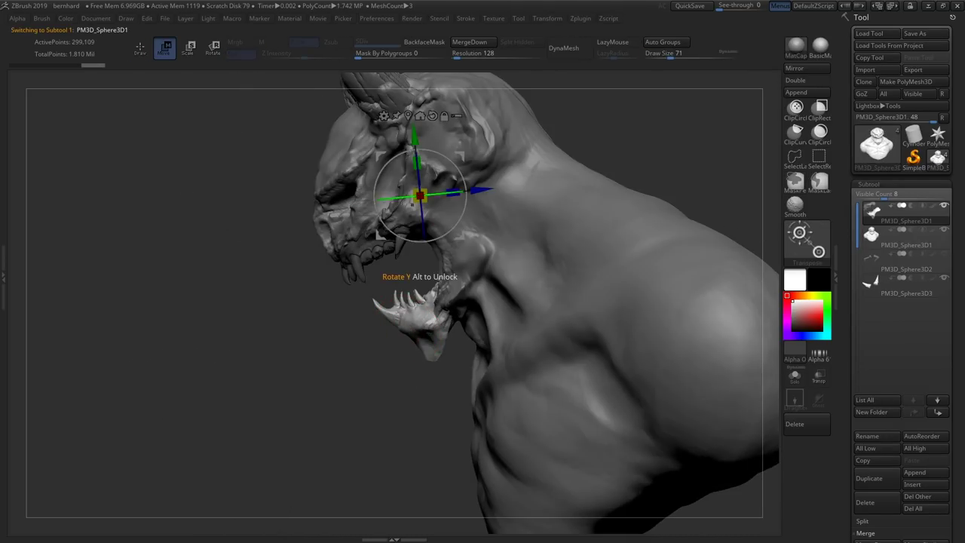
pyautogui.keyDown('alt'); pyautogui.click(481, 217); pyautogui.keyUp('alt')
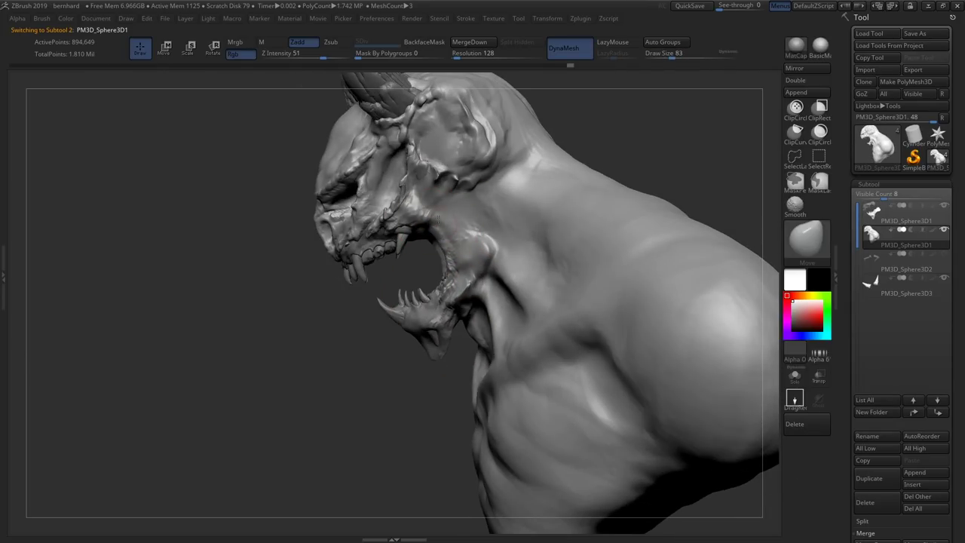
pyautogui.moveTo(442, 279)
pyautogui.mouseDown(button='right')
pyautogui.moveTo(434, 243)
pyautogui.moveTo(419, 236)
pyautogui.moveTo(455, 209)
pyautogui.mouseUp(button='right')
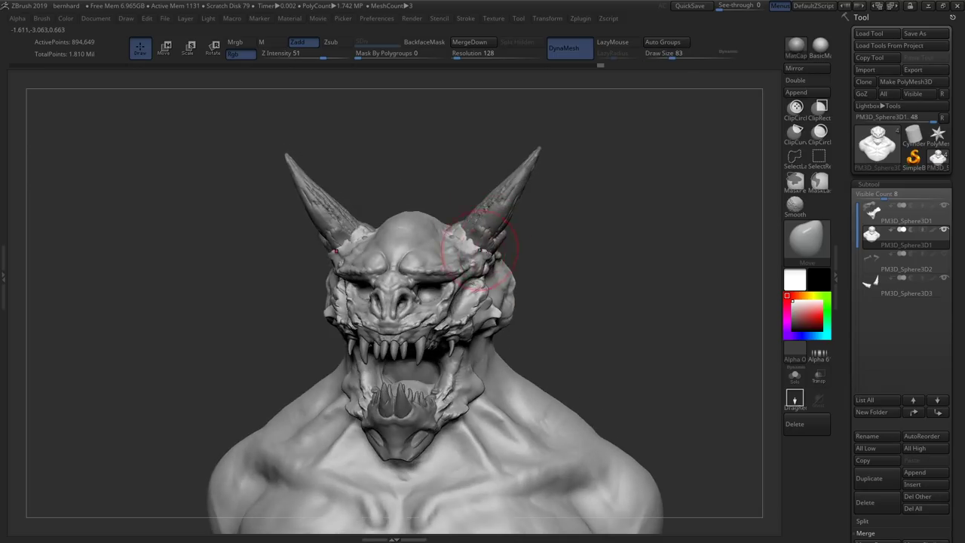
pyautogui.moveTo(573, 249); pyautogui.dragTo(618, 245, button='right')
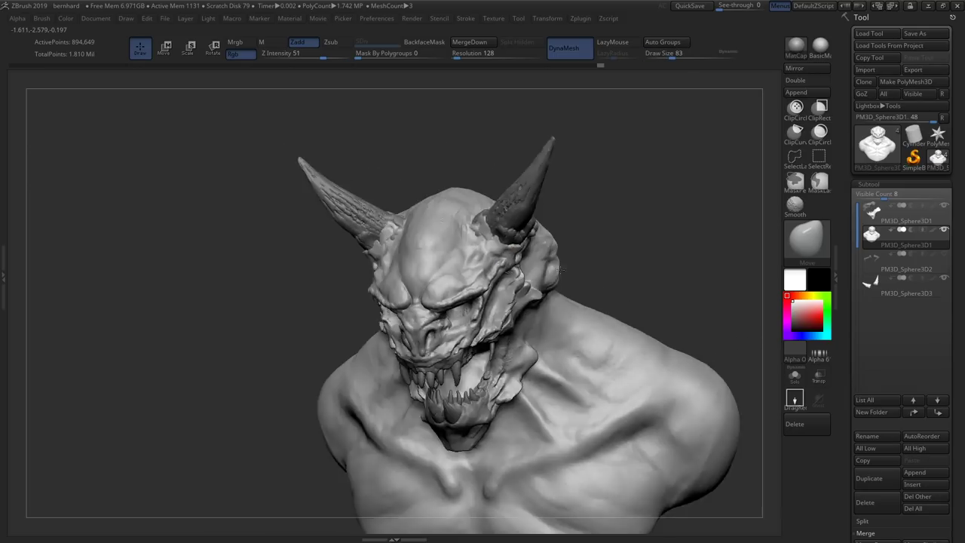
pyautogui.click(943, 255)
pyautogui.moveTo(387, 199); pyautogui.dragTo(400, 249, button='right')
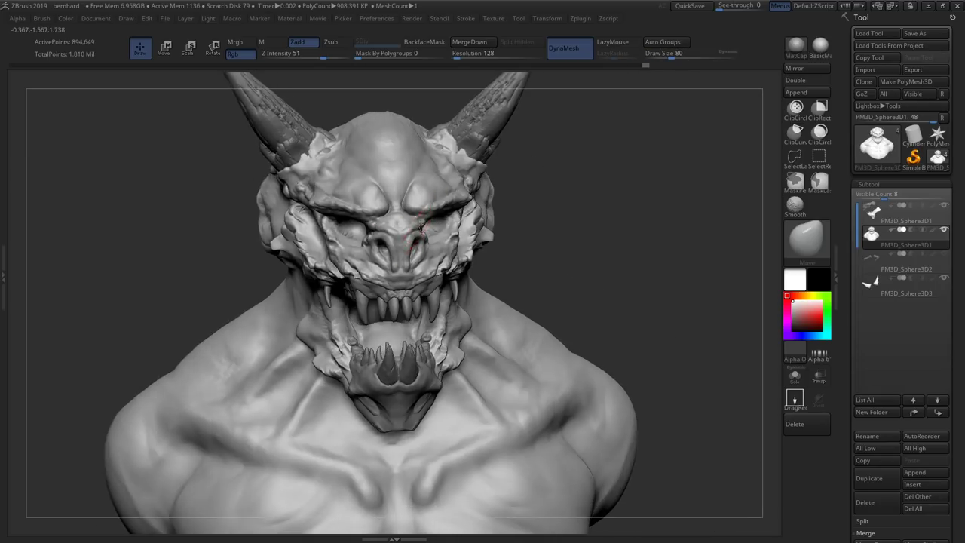
# Build up clay along the side of the face with ClayBuildup
pyautogui.press('b')
pyautogui.press('c')
pyautogui.press('b')
pyautogui.moveTo(401, 189)
pyautogui.mouseDown(button='right')
pyautogui.moveTo(408, 217)
pyautogui.moveTo(395, 217)
pyautogui.mouseUp(button='right')
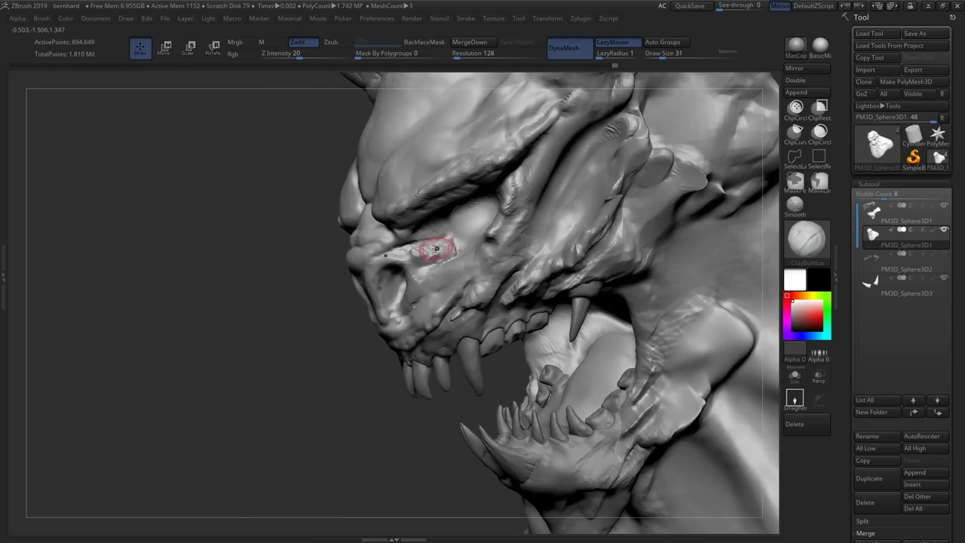
pyautogui.moveTo(430, 248)
pyautogui.mouseDown(button='right')
pyautogui.moveTo(455, 219)
pyautogui.moveTo(499, 285)
pyautogui.moveTo(445, 397)
pyautogui.moveTo(421, 272)
pyautogui.moveTo(512, 192)
pyautogui.mouseUp(button='right')
pyautogui.press('b')
pyautogui.press('m')
pyautogui.press('v')
pyautogui.press('b')
pyautogui.press('c')
pyautogui.press('b')
# Move the upright horns into a new position with the Transpose gizmo
pyautogui.keyDown('alt'); pyautogui.click(513, 192); pyautogui.keyUp('alt')
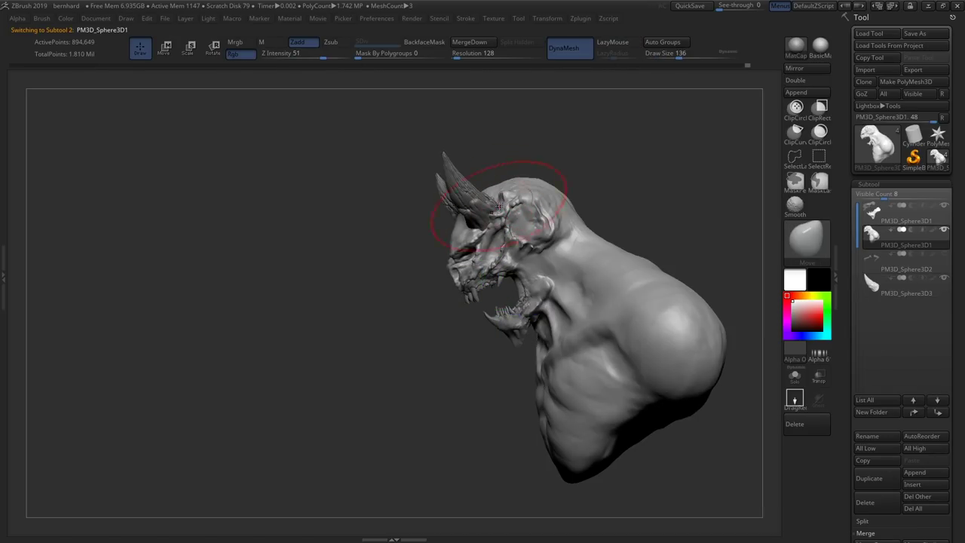
pyautogui.moveTo(499, 203)
pyautogui.mouseDown(button='right')
pyautogui.moveTo(407, 214)
pyautogui.moveTo(409, 151)
pyautogui.mouseUp(button='right')
pyautogui.keyDown('alt'); pyautogui.click(409, 151); pyautogui.keyUp('alt')
pyautogui.press('w')
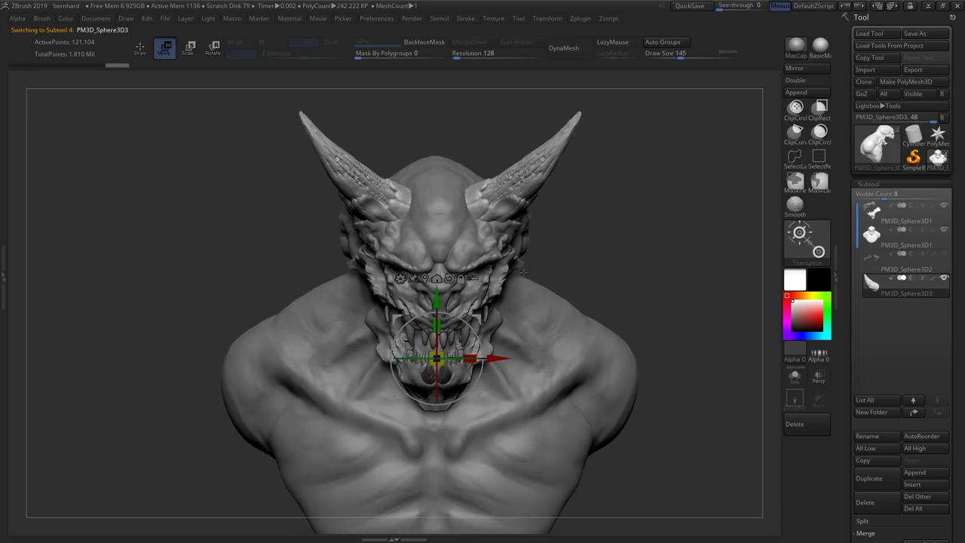
pyautogui.moveTo(494, 345); pyautogui.dragTo(485, 274, button='right')
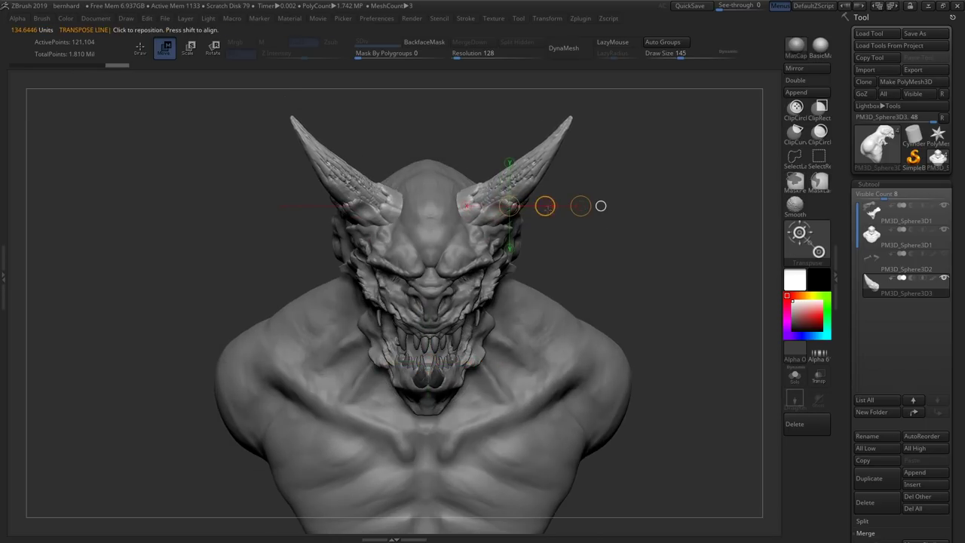
pyautogui.moveTo(564, 243); pyautogui.dragTo(451, 226, button='right')
pyautogui.press('w')
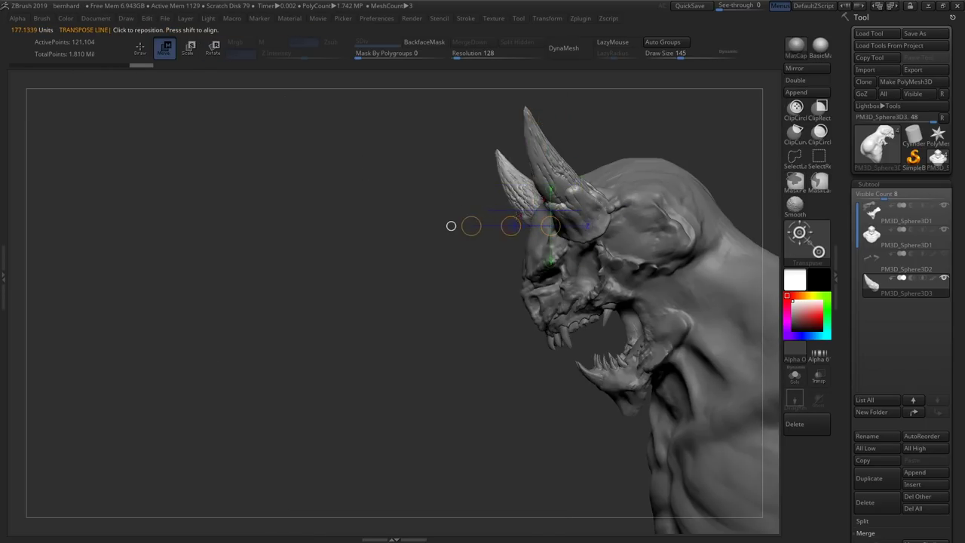
# Make the bust active again in side profile, ready for ClayBuildup
pyautogui.press('q')
pyautogui.moveTo(516, 216)
pyautogui.mouseDown(button='right')
pyautogui.moveTo(581, 215)
pyautogui.moveTo(528, 301)
pyautogui.mouseUp(button='right')
pyautogui.keyDown('alt'); pyautogui.click(582, 216); pyautogui.keyUp('alt')
pyautogui.moveTo(679, 339)
pyautogui.mouseDown(button='right')
pyautogui.moveTo(539, 324)
pyautogui.moveTo(571, 291)
pyautogui.moveTo(546, 318)
pyautogui.moveTo(646, 297)
pyautogui.mouseUp(button='right')
pyautogui.press('b')
pyautogui.press('c')
pyautogui.press('b')
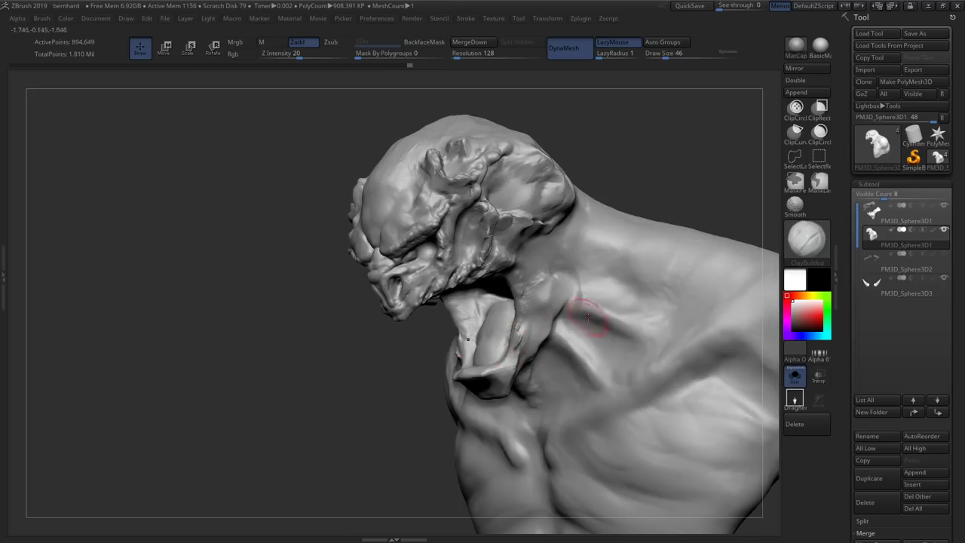
# Build up flesh along the side of the neck, reshaping it with Move
pyautogui.moveTo(646, 297); pyautogui.dragTo(753, 377)
pyautogui.moveTo(539, 321)
pyautogui.mouseDown(button='right')
pyautogui.moveTo(521, 376)
pyautogui.moveTo(545, 364)
pyautogui.moveTo(520, 331)
pyautogui.moveTo(456, 284)
pyautogui.moveTo(455, 232)
pyautogui.moveTo(474, 233)
pyautogui.moveTo(485, 247)
pyautogui.moveTo(482, 302)
pyautogui.moveTo(485, 171)
pyautogui.moveTo(468, 198)
pyautogui.moveTo(433, 212)
pyautogui.moveTo(382, 283)
pyautogui.moveTo(454, 291)
pyautogui.moveTo(518, 273)
pyautogui.moveTo(429, 374)
pyautogui.mouseUp(button='right')
pyautogui.press('b')
pyautogui.press('m')
pyautogui.press('v')
pyautogui.press('f')
pyautogui.press('b')
pyautogui.press('c')
pyautogui.press('b')
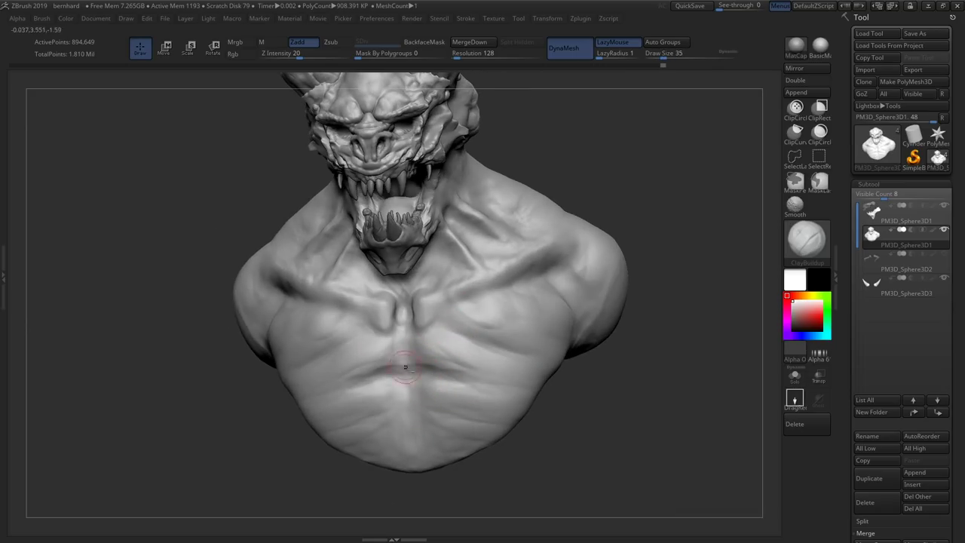
# Add clay to the chest muscles, checking front and three-quarter views
pyautogui.moveTo(430, 348); pyautogui.dragTo(527, 363, button='right')
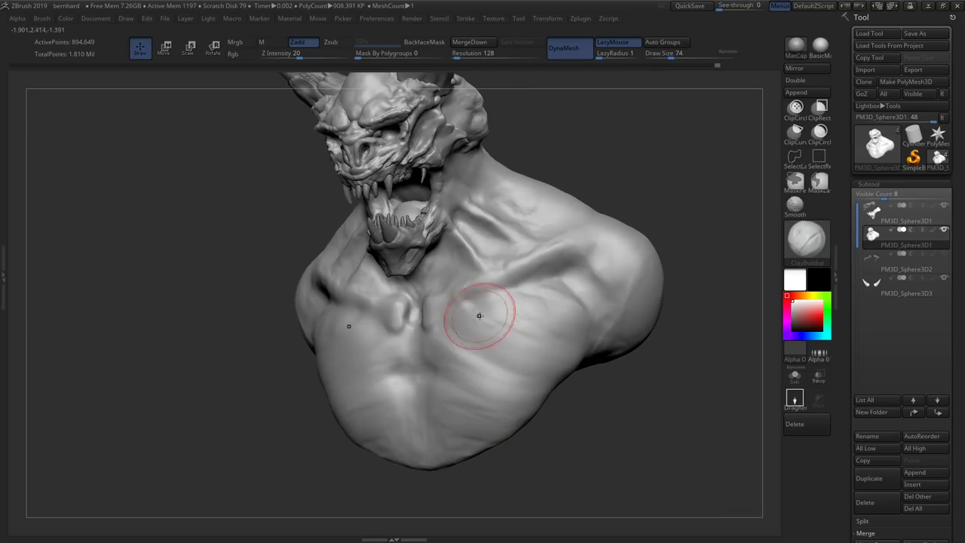
pyautogui.moveTo(460, 429)
pyautogui.mouseDown(button='right')
pyautogui.moveTo(490, 362)
pyautogui.moveTo(491, 324)
pyautogui.mouseUp(button='right')
pyautogui.moveTo(442, 285); pyautogui.dragTo(510, 234, button='right')
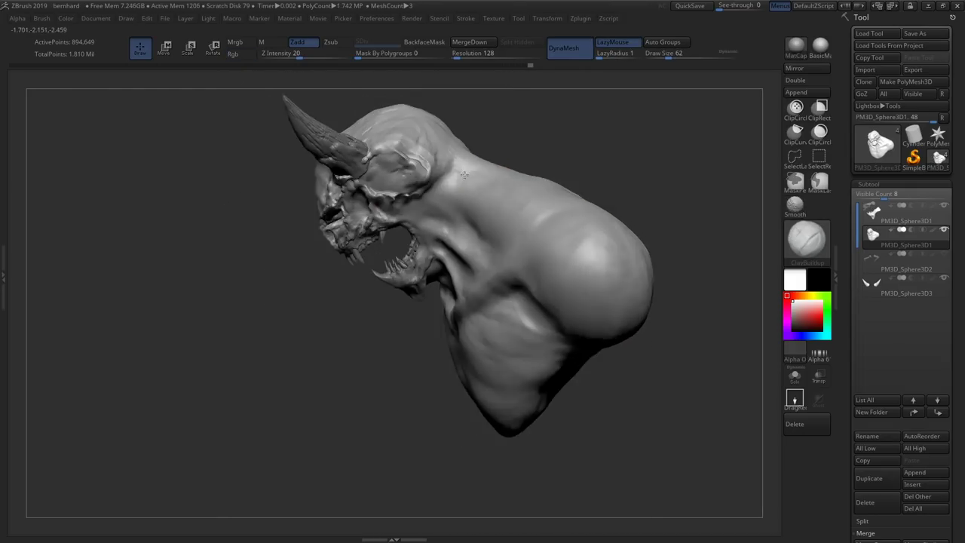
pyautogui.moveTo(478, 175)
pyautogui.keyDown('shift'); pyautogui.mouseDown(button='right')
pyautogui.moveTo(425, 211)
pyautogui.moveTo(458, 259)
pyautogui.moveTo(466, 162)
pyautogui.mouseUp(button='right'); pyautogui.keyUp('shift')
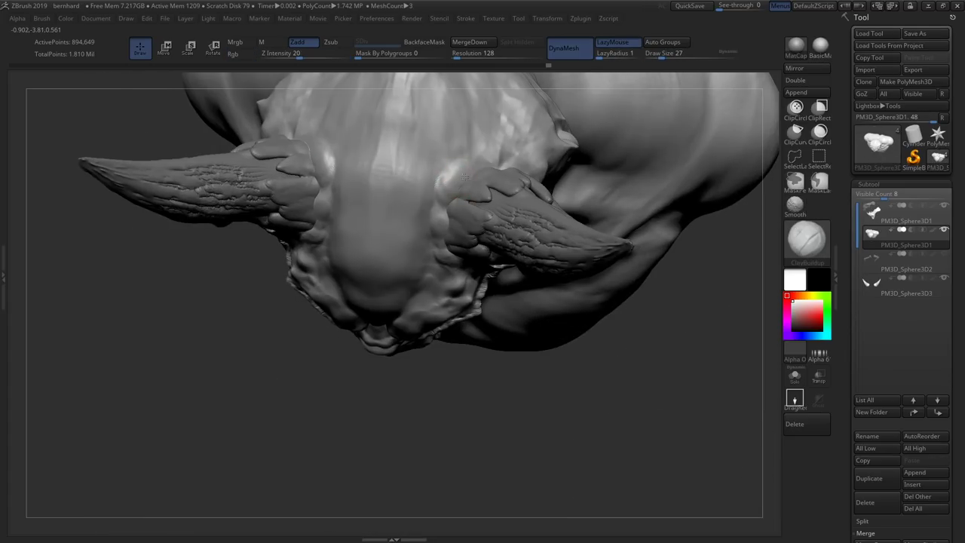
# Bring up the brush list and inspect the brow from front, top and three-quarter angles
pyautogui.moveTo(465, 163); pyautogui.dragTo(451, 232, button='right')
pyautogui.press('b')
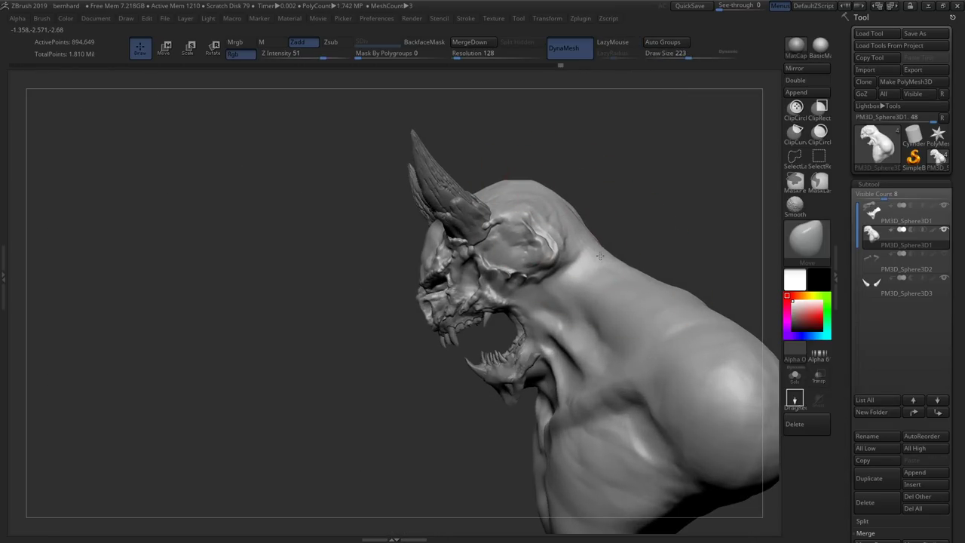
pyautogui.moveTo(600, 257)
pyautogui.mouseDown(button='right')
pyautogui.moveTo(495, 218)
pyautogui.moveTo(496, 273)
pyautogui.moveTo(516, 251)
pyautogui.mouseUp(button='right')
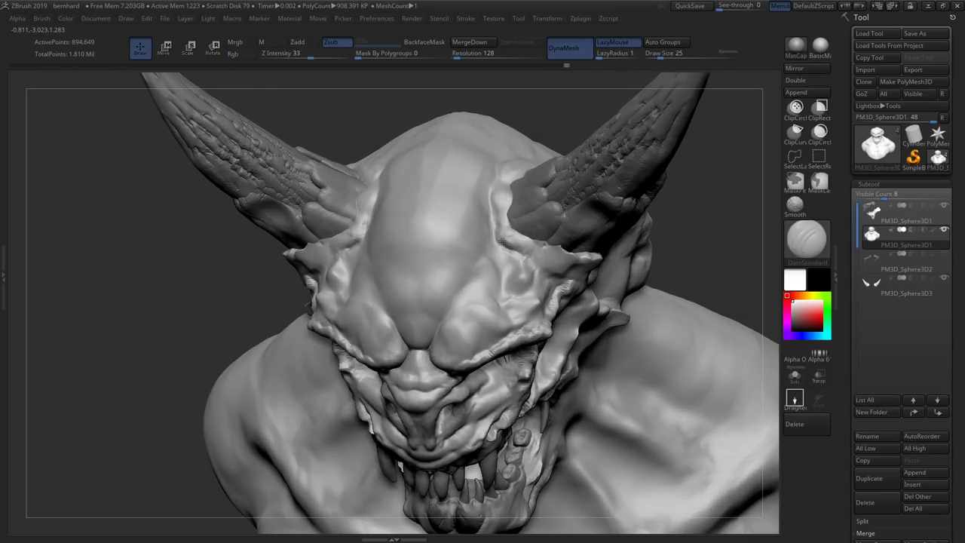
pyautogui.moveTo(356, 231); pyautogui.dragTo(367, 208, button='right')
pyautogui.moveTo(493, 184)
pyautogui.mouseDown(button='right')
pyautogui.moveTo(502, 151)
pyautogui.moveTo(588, 255)
pyautogui.mouseUp(button='right')
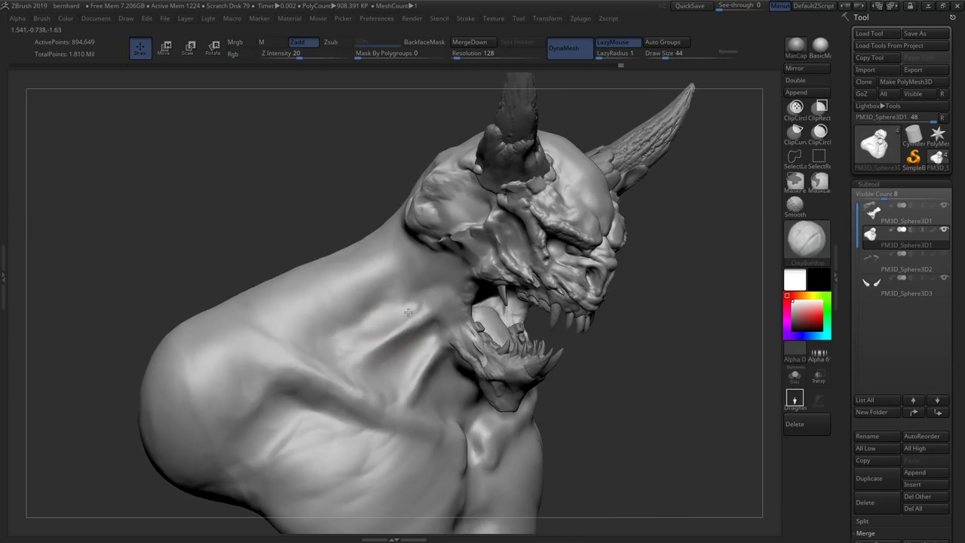
# Reshape the neck and torso silhouette with the Move brush
pyautogui.moveTo(390, 325)
pyautogui.mouseDown(button='right')
pyautogui.moveTo(398, 274)
pyautogui.moveTo(417, 371)
pyautogui.moveTo(394, 344)
pyautogui.moveTo(419, 356)
pyautogui.moveTo(410, 323)
pyautogui.mouseUp(button='right')
pyautogui.press('b')
pyautogui.press('m')
pyautogui.press('v')
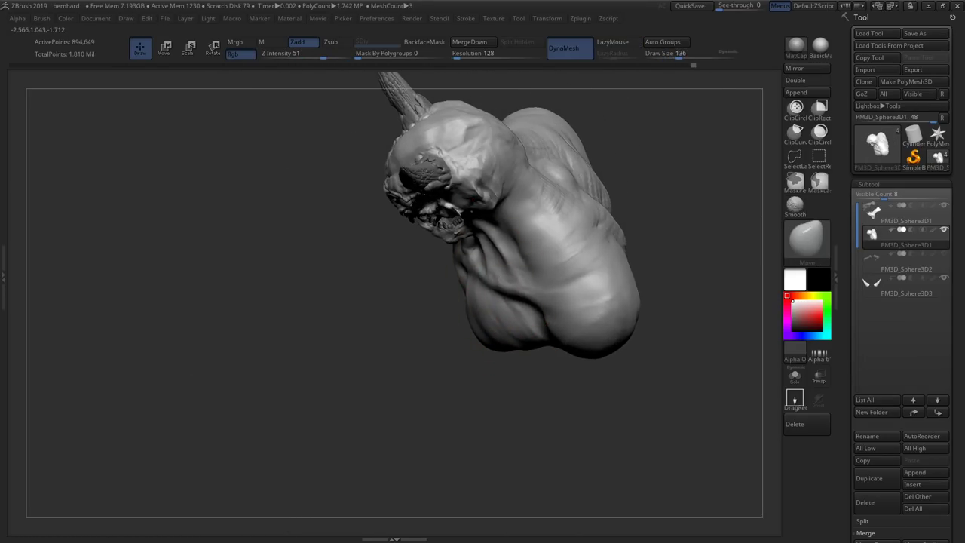
pyautogui.moveTo(548, 297); pyautogui.dragTo(478, 315, button='right')
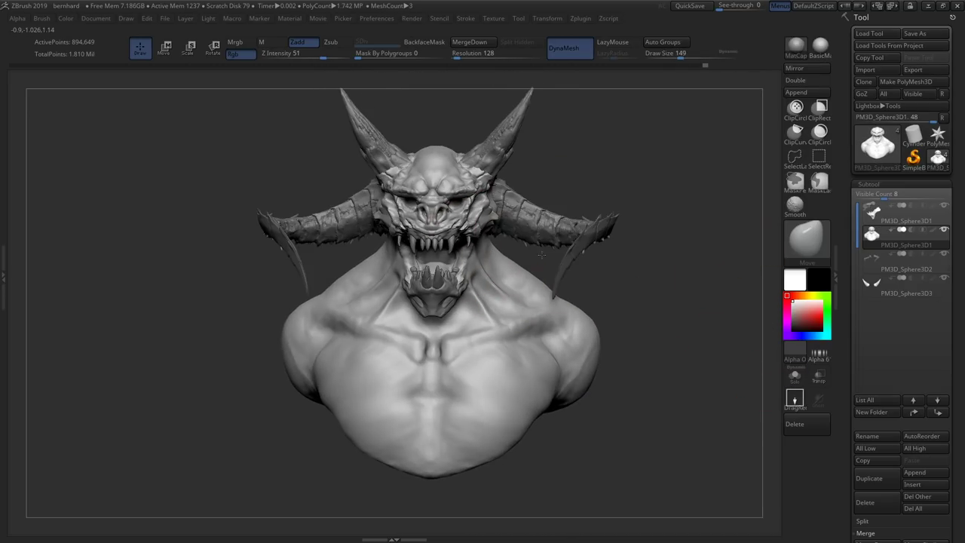
# View the bust alone from the side, then show all parts and turn toward the mouth
pyautogui.keyDown('alt'); pyautogui.moveTo(527, 301); pyautogui.dragTo(517, 320, button='right'); pyautogui.keyUp('alt')
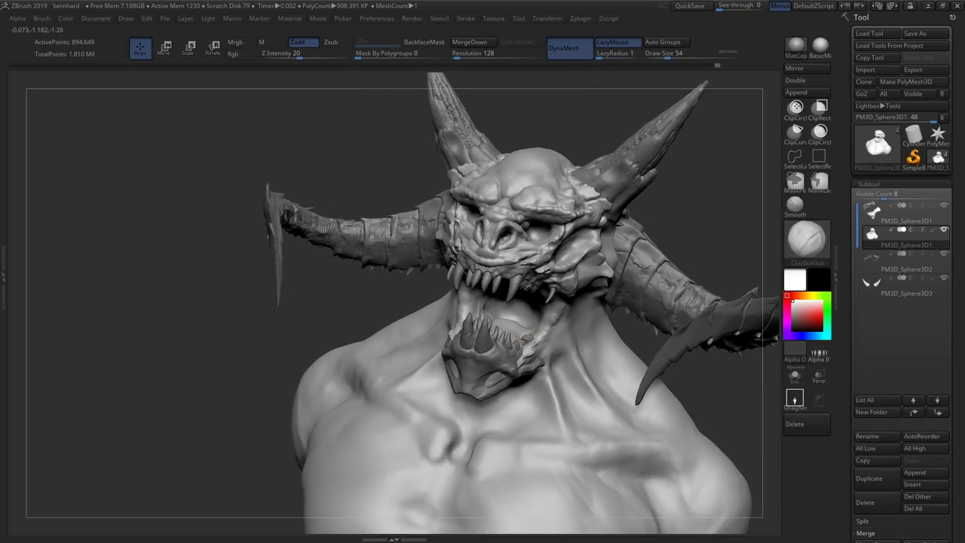
pyautogui.moveTo(525, 310)
pyautogui.mouseDown(button='right')
pyautogui.moveTo(485, 334)
pyautogui.moveTo(520, 321)
pyautogui.moveTo(494, 243)
pyautogui.mouseUp(button='right')
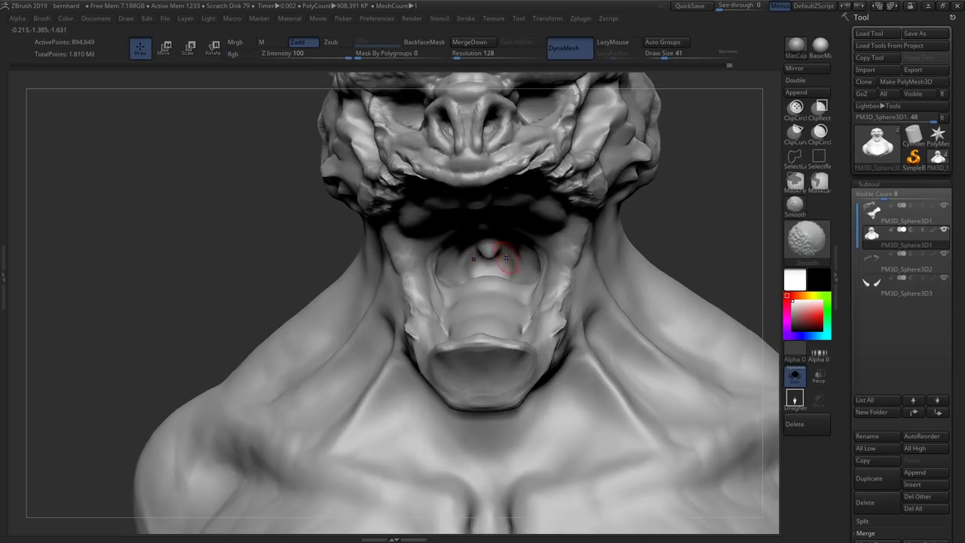
pyautogui.click(794, 375)
pyautogui.moveTo(679, 317); pyautogui.dragTo(528, 302, button='right')
pyautogui.press('f')
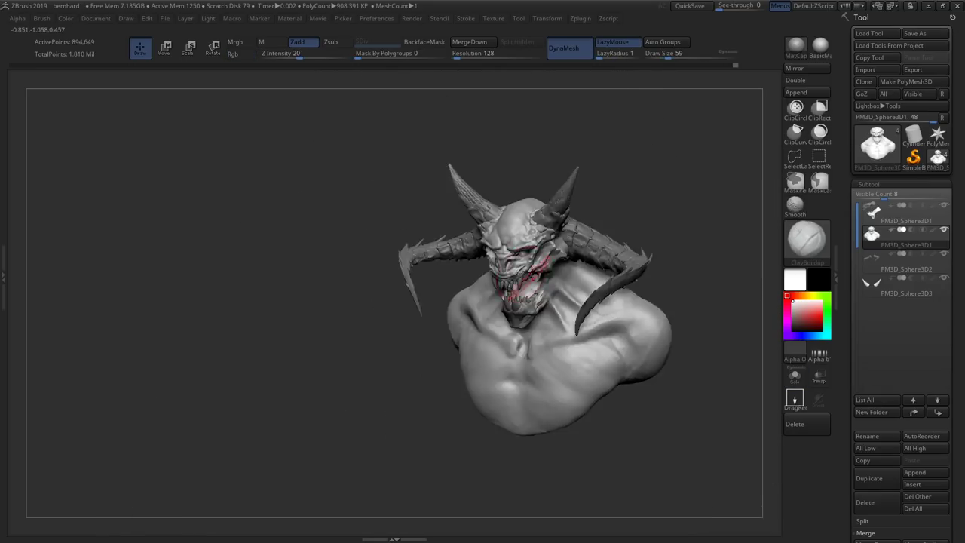
pyautogui.moveTo(527, 339)
pyautogui.mouseDown(button='right')
pyautogui.moveTo(444, 317)
pyautogui.moveTo(430, 301)
pyautogui.moveTo(463, 280)
pyautogui.moveTo(465, 342)
pyautogui.moveTo(499, 302)
pyautogui.moveTo(506, 356)
pyautogui.moveTo(452, 302)
pyautogui.moveTo(444, 378)
pyautogui.mouseUp(button='right')
# Make the jaw active and switch to an enlarged Move brush
pyautogui.keyDown('alt'); pyautogui.click(464, 332); pyautogui.keyUp('alt')
pyautogui.press('b')
pyautogui.press('m')
pyautogui.press('v')
pyautogui.press('s')
# Switch between the bust parts while orbiting back to a frontal view
pyautogui.keyDown('alt'); pyautogui.click(490, 306); pyautogui.keyUp('alt')
pyautogui.keyDown('alt'); pyautogui.click(453, 301); pyautogui.keyUp('alt')
pyautogui.keyDown('alt'); pyautogui.click(497, 302); pyautogui.keyUp('alt')
pyautogui.moveTo(515, 284)
pyautogui.mouseDown(button='right')
pyautogui.moveTo(495, 307)
pyautogui.moveTo(477, 304)
pyautogui.moveTo(485, 303)
pyautogui.moveTo(462, 258)
pyautogui.moveTo(782, 344)
pyautogui.mouseUp(button='right')
pyautogui.keyDown('alt'); pyautogui.click(782, 345); pyautogui.keyUp('alt')
pyautogui.keyDown('alt'); pyautogui.click(430, 226); pyautogui.keyUp('alt')
pyautogui.moveTo(430, 227); pyautogui.dragTo(467, 249, button='right')
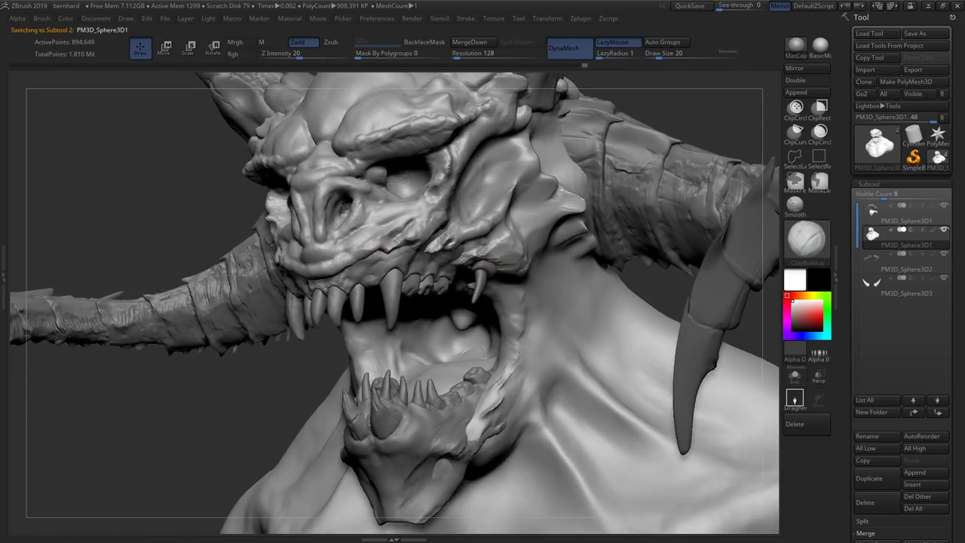
pyautogui.moveTo(387, 242)
pyautogui.mouseDown(button='right')
pyautogui.moveTo(452, 249)
pyautogui.moveTo(501, 234)
pyautogui.moveTo(444, 241)
pyautogui.moveTo(445, 250)
pyautogui.moveTo(483, 253)
pyautogui.mouseUp(button='right')
# Carve neck creases with DamStandard, zooming in on the head and horns
pyautogui.press('b')
pyautogui.press('d')
pyautogui.press('s')
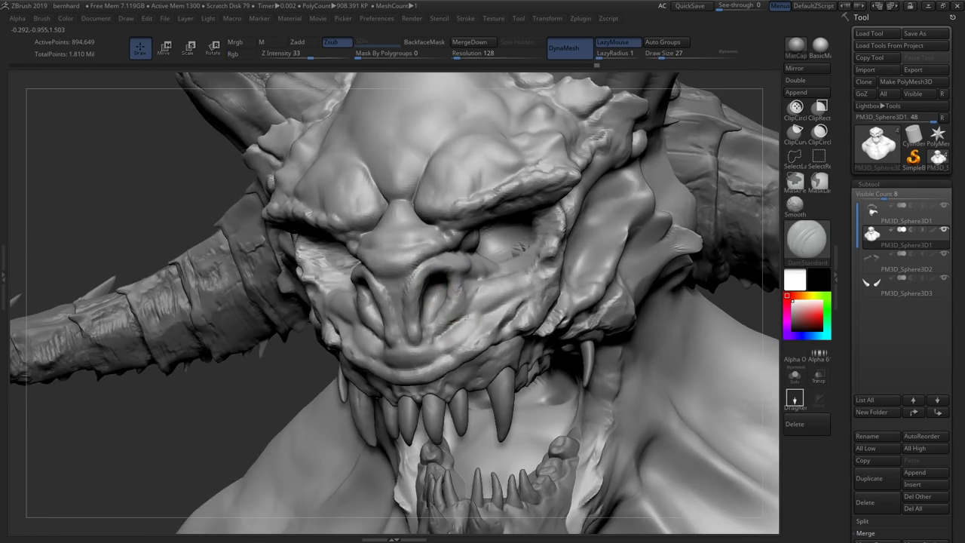
pyautogui.press('f')
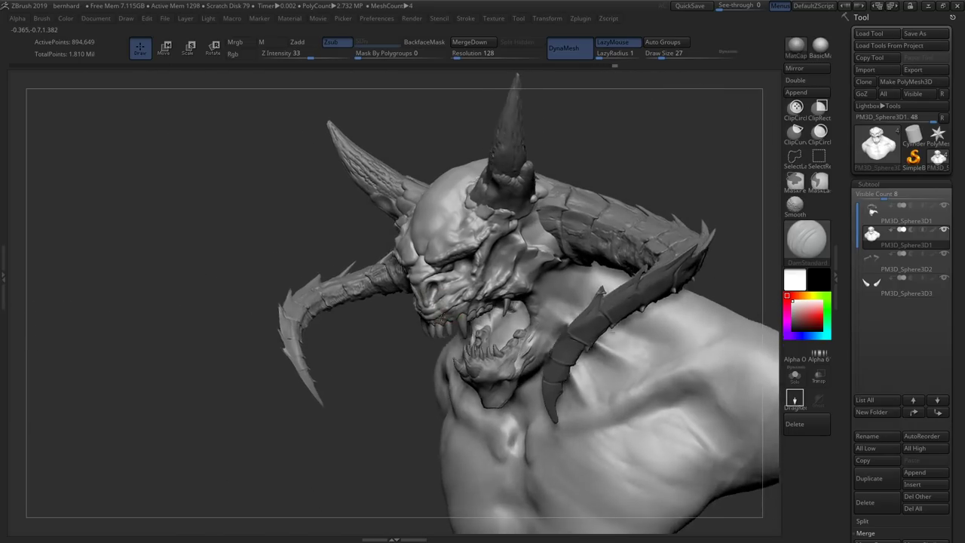
pyautogui.moveTo(437, 319)
pyautogui.keyDown('alt'); pyautogui.mouseDown(button='right')
pyautogui.moveTo(478, 302)
pyautogui.moveTo(474, 243)
pyautogui.moveTo(491, 217)
pyautogui.mouseUp(button='right'); pyautogui.keyUp('alt')
pyautogui.press('f')
pyautogui.keyDown('alt'); pyautogui.moveTo(551, 210); pyautogui.dragTo(549, 249, button='right'); pyautogui.keyUp('alt')
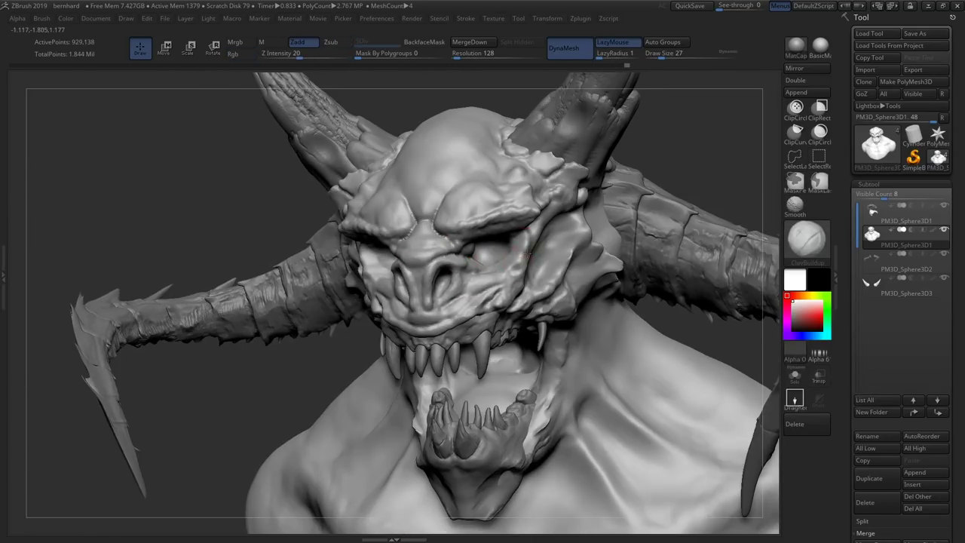
pyautogui.keyDown('shift'); pyautogui.moveTo(520, 252); pyautogui.dragTo(510, 274, button='right'); pyautogui.keyUp('shift')
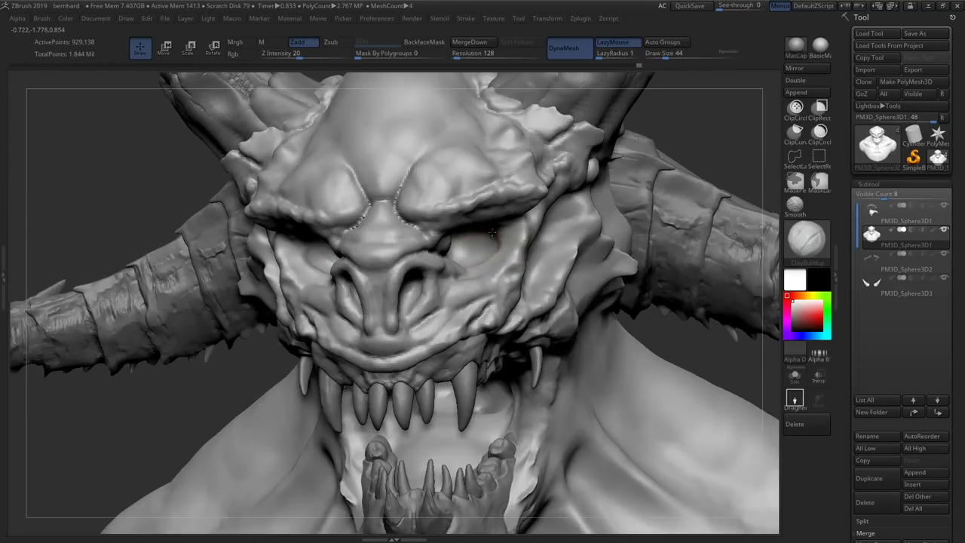
pyautogui.moveTo(491, 234)
pyautogui.mouseDown(button='right')
pyautogui.moveTo(478, 259)
pyautogui.moveTo(447, 190)
pyautogui.moveTo(496, 186)
pyautogui.moveTo(430, 215)
pyautogui.moveTo(431, 238)
pyautogui.moveTo(550, 291)
pyautogui.moveTo(644, 280)
pyautogui.moveTo(521, 332)
pyautogui.mouseUp(button='right')
# Push the neck form with Move, then switch to DamStandard for sharp creases
pyautogui.press('b')
pyautogui.press('m')
pyautogui.press('v')
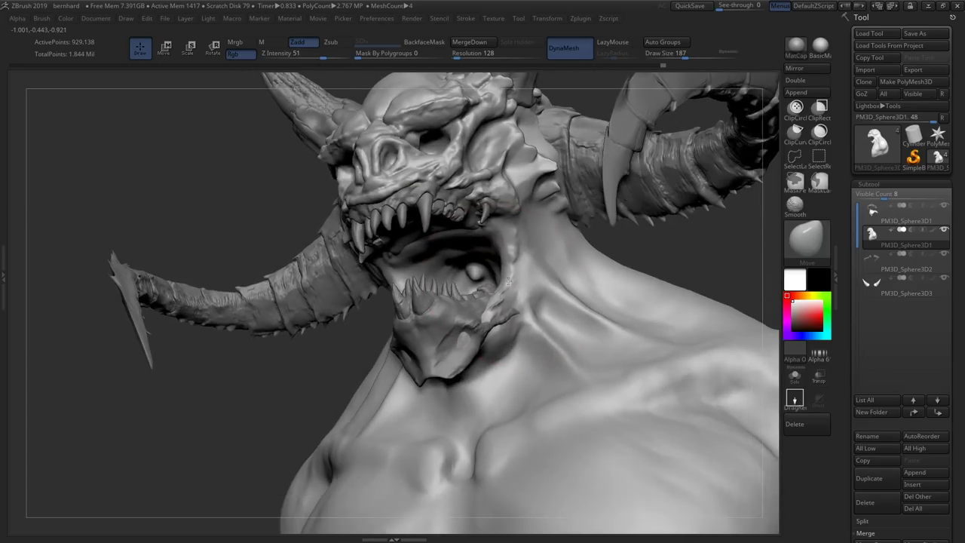
pyautogui.press('b')
pyautogui.press('d')
pyautogui.press('s')
pyautogui.press('s')
# Use a smaller brush and gentle strength, then ClayBuildup to add clay beneath the chin
pyautogui.moveTo(521, 331); pyautogui.dragTo(482, 332)
pyautogui.moveTo(483, 332); pyautogui.dragTo(497, 350, button='right')
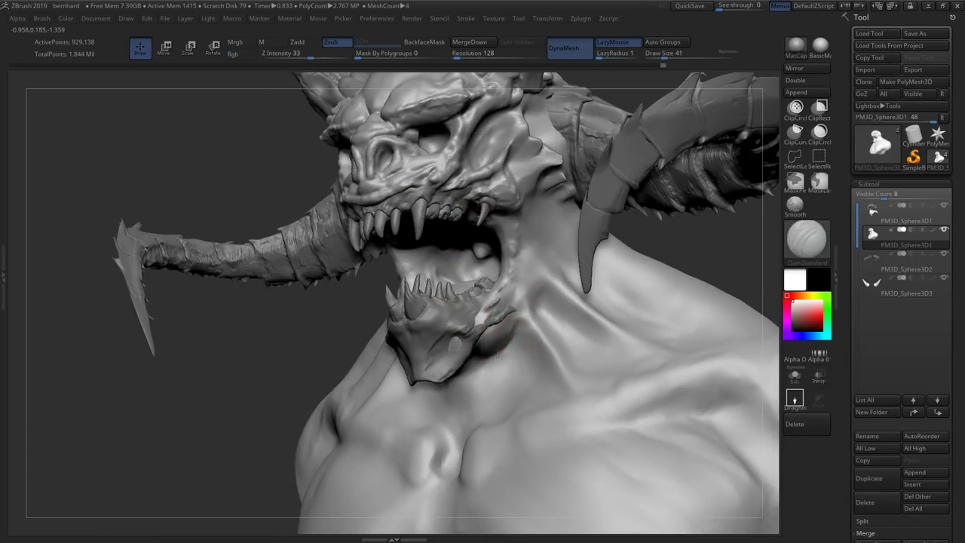
pyautogui.moveTo(503, 336); pyautogui.dragTo(500, 336)
pyautogui.moveTo(501, 336)
pyautogui.mouseDown(button='right')
pyautogui.moveTo(521, 340)
pyautogui.moveTo(527, 392)
pyautogui.moveTo(482, 354)
pyautogui.moveTo(507, 350)
pyautogui.mouseUp(button='right')
pyautogui.press('b')
pyautogui.press('c')
pyautogui.press('b')
# Frame the bust, then select the lower jaw subtool and turn on Solo
pyautogui.press('f')
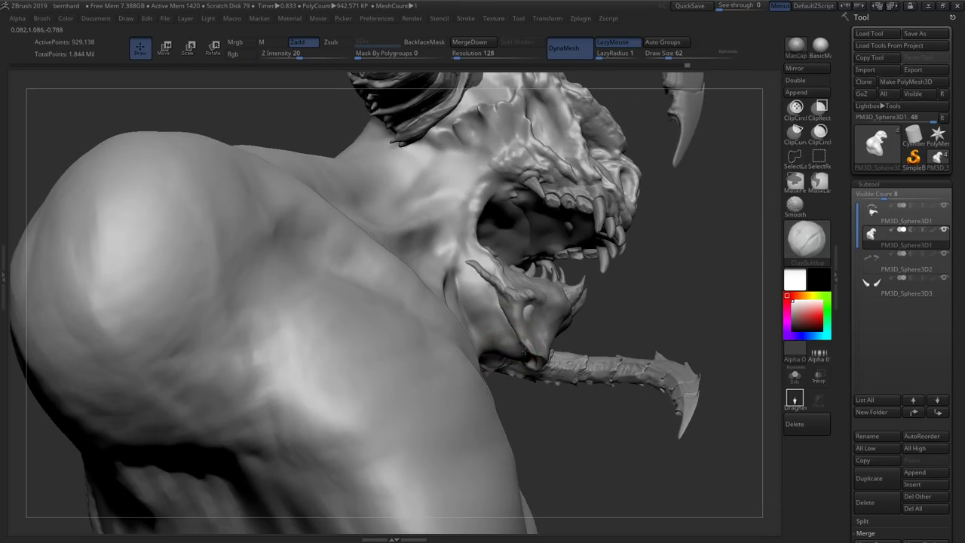
pyautogui.press('f')
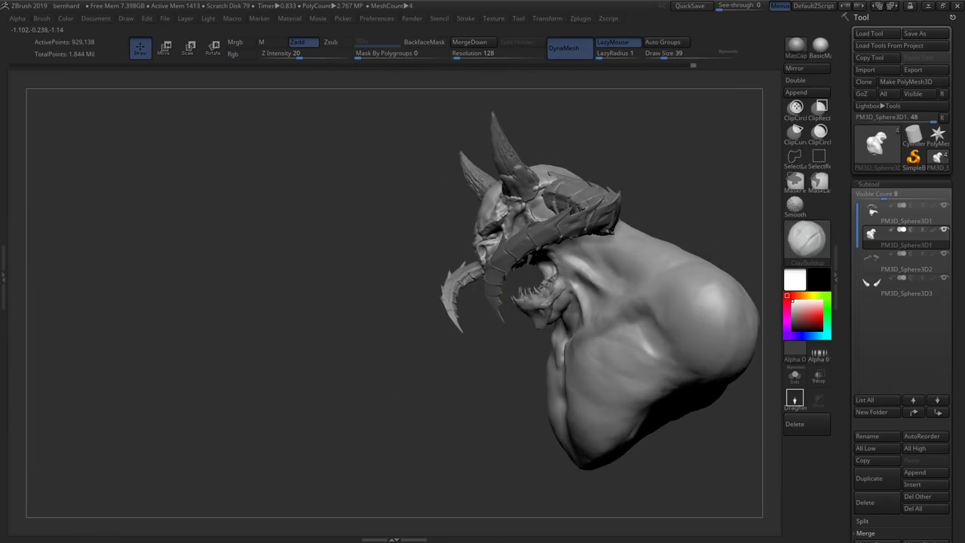
pyautogui.keyDown('alt'); pyautogui.click(575, 309); pyautogui.keyUp('alt')
pyautogui.click(794, 374)
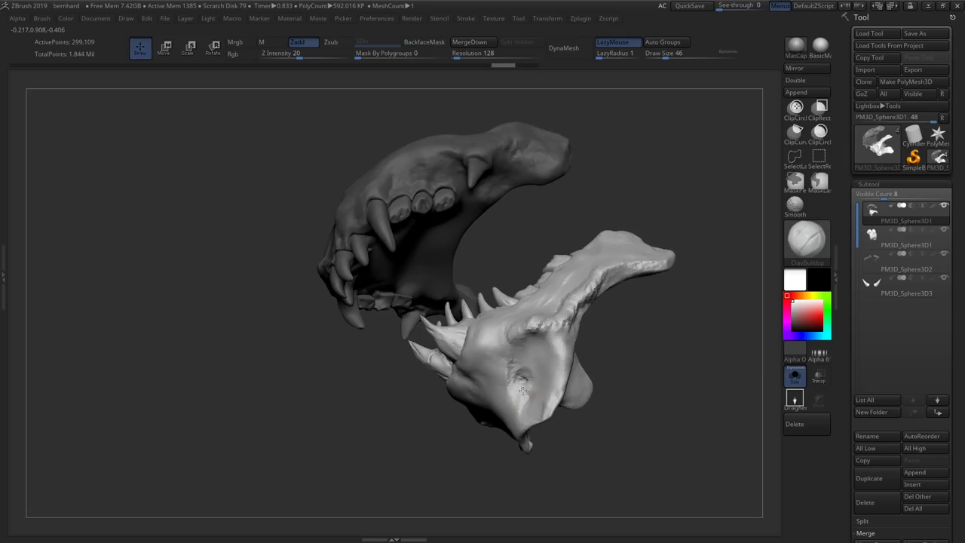
# Inflate the soloed lower jaw, then show all pieces and make the head piece active
pyautogui.press('b')
pyautogui.press('i')
pyautogui.press('n')
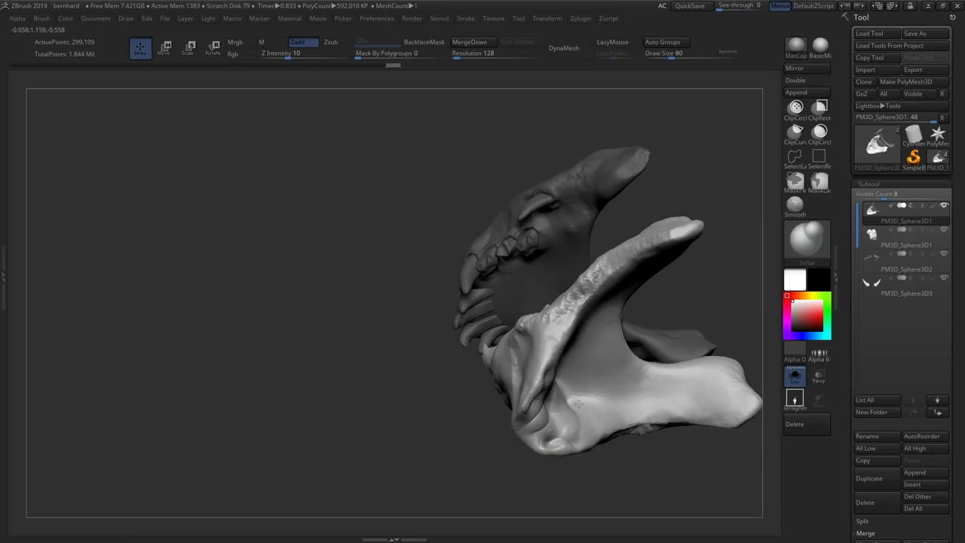
pyautogui.click(795, 375)
pyautogui.moveTo(226, 301)
pyautogui.mouseDown()
pyautogui.moveTo(527, 317)
pyautogui.moveTo(226, 188)
pyautogui.mouseUp()
pyautogui.keyDown('alt'); pyautogui.click(551, 303); pyautogui.keyUp('alt')
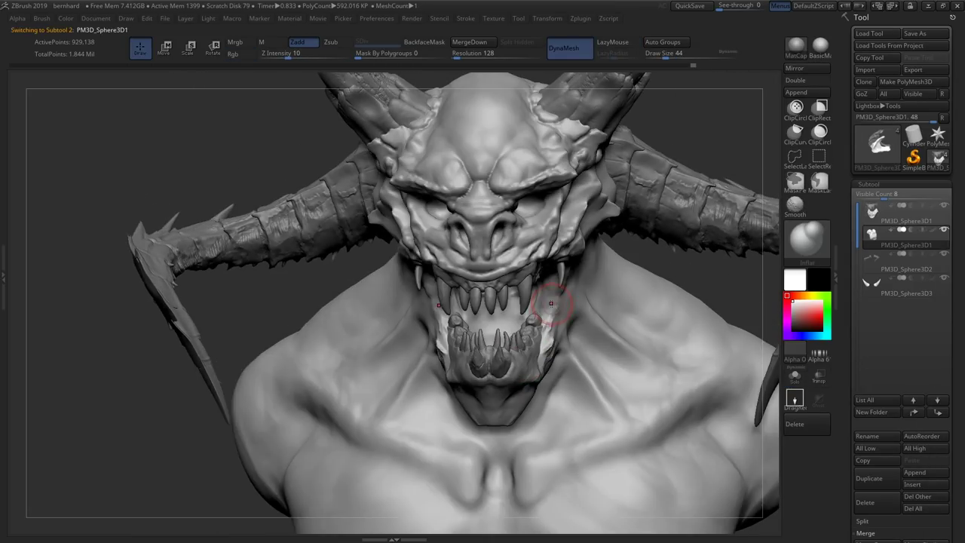
# Build up the open mouth with ClayBuildup, resizing the brush for finer detail
pyautogui.press('b')
pyautogui.press('c')
pyautogui.press('b')
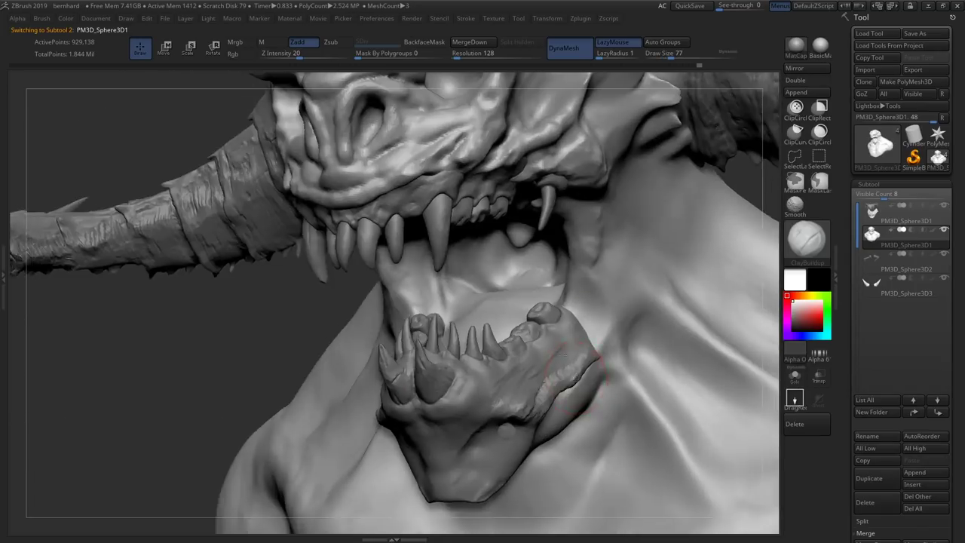
pyautogui.moveTo(551, 303)
pyautogui.mouseDown(button='right')
pyautogui.moveTo(603, 369)
pyautogui.moveTo(626, 324)
pyautogui.moveTo(551, 291)
pyautogui.moveTo(573, 301)
pyautogui.moveTo(544, 302)
pyautogui.moveTo(573, 286)
pyautogui.moveTo(540, 268)
pyautogui.moveTo(550, 242)
pyautogui.moveTo(577, 221)
pyautogui.moveTo(539, 177)
pyautogui.moveTo(564, 202)
pyautogui.mouseUp(button='right')
pyautogui.press(']')
pyautogui.press(']')
pyautogui.press('b')
pyautogui.press('c')
pyautogui.press('b')
pyautogui.press('[')
pyautogui.press('[')
pyautogui.press(']')
pyautogui.press(']')
pyautogui.press('[')
pyautogui.press('[')
pyautogui.press(']')
# Add ClayBuildup forms along the jaw sides from side and frontal views
pyautogui.moveTo(581, 245); pyautogui.dragTo(571, 205, button='right')
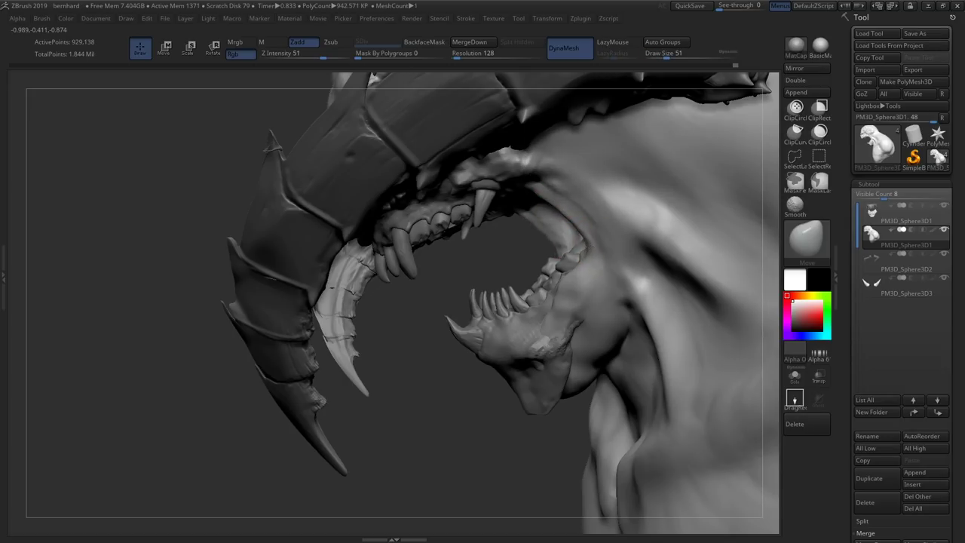
pyautogui.moveTo(591, 245); pyautogui.dragTo(564, 245, button='right')
pyautogui.press(']')
pyautogui.press(']')
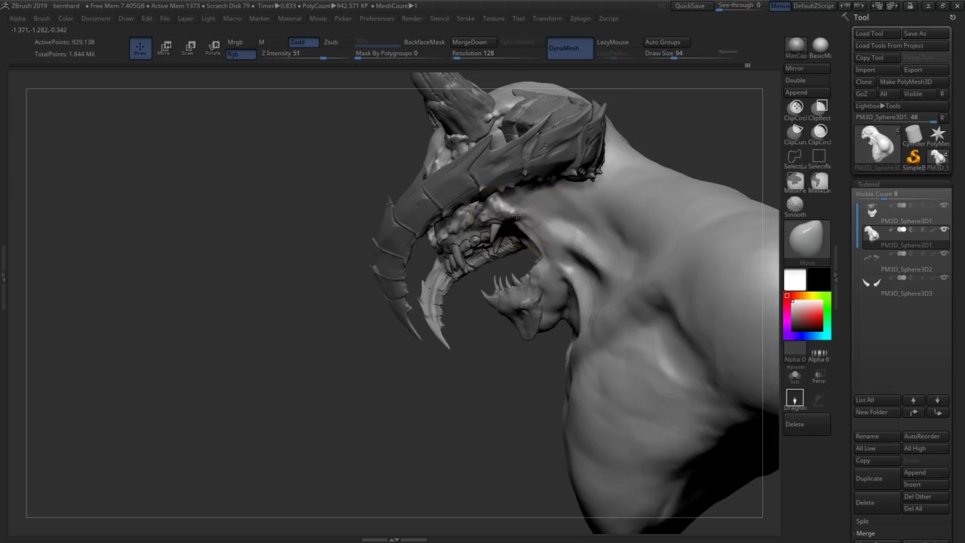
pyautogui.moveTo(517, 216)
pyautogui.mouseDown(button='right')
pyautogui.moveTo(544, 272)
pyautogui.moveTo(523, 252)
pyautogui.moveTo(523, 299)
pyautogui.moveTo(534, 286)
pyautogui.moveTo(537, 316)
pyautogui.moveTo(576, 240)
pyautogui.moveTo(607, 262)
pyautogui.mouseUp(button='right')
pyautogui.press('[')
pyautogui.press('b')
pyautogui.press('c')
pyautogui.press('b')
pyautogui.press(']')
pyautogui.press(']')
pyautogui.press(']')
pyautogui.press('b')
# Push the jaw-side flesh with the Move brush and frame the whole bust
pyautogui.press('m')
pyautogui.press('v')
pyautogui.press('s')
pyautogui.moveTo(626, 297)
pyautogui.mouseDown(button='right')
pyautogui.moveTo(590, 309)
pyautogui.moveTo(633, 294)
pyautogui.mouseUp(button='right')
pyautogui.press('f')
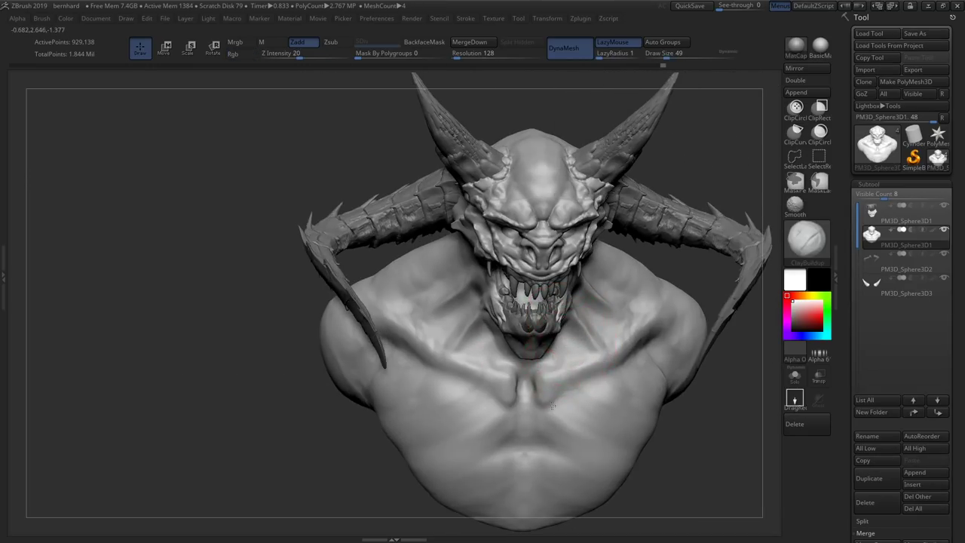
# Make the head piece active and push cheek and temple flesh toward the horn bases
pyautogui.moveTo(650, 381); pyautogui.dragTo(660, 349, button='right')
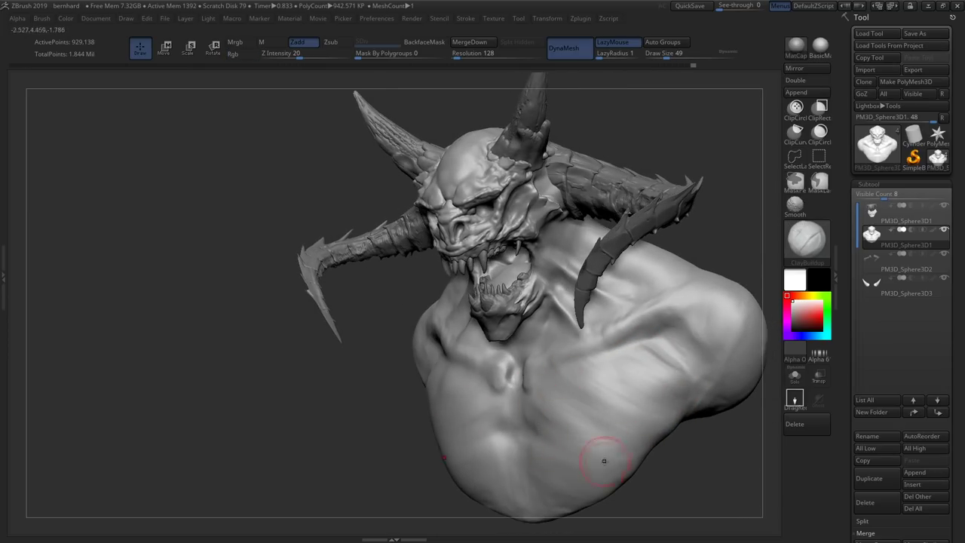
pyautogui.moveTo(524, 407)
pyautogui.mouseDown(button='right')
pyautogui.moveTo(499, 380)
pyautogui.moveTo(506, 321)
pyautogui.moveTo(475, 291)
pyautogui.moveTo(498, 316)
pyautogui.moveTo(490, 362)
pyautogui.moveTo(463, 323)
pyautogui.moveTo(481, 337)
pyautogui.mouseUp(button='right')
pyautogui.keyDown('alt'); pyautogui.click(480, 337); pyautogui.keyUp('alt')
pyautogui.press('f')
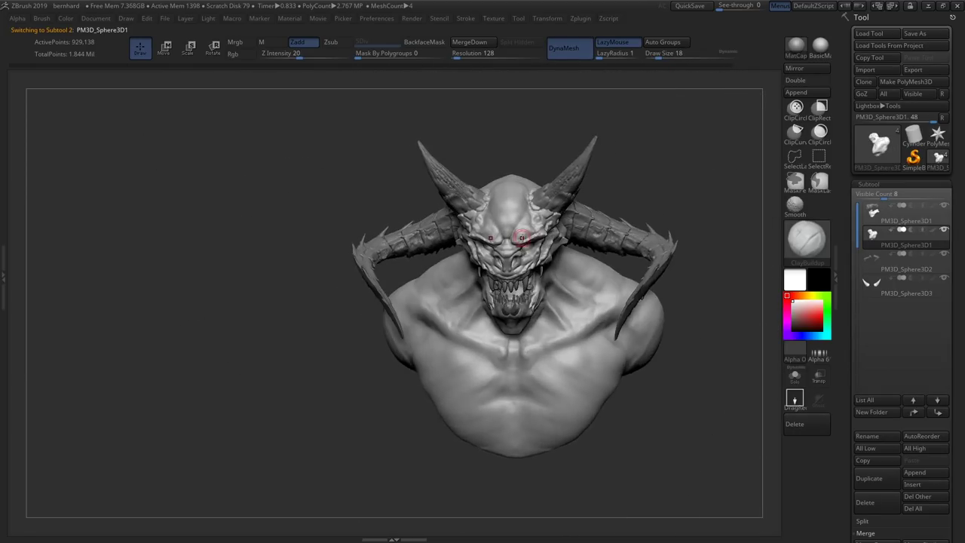
pyautogui.moveTo(523, 225)
pyautogui.keyDown('alt'); pyautogui.mouseDown(button='right')
pyautogui.moveTo(509, 270)
pyautogui.moveTo(500, 256)
pyautogui.mouseUp(button='right'); pyautogui.keyUp('alt')
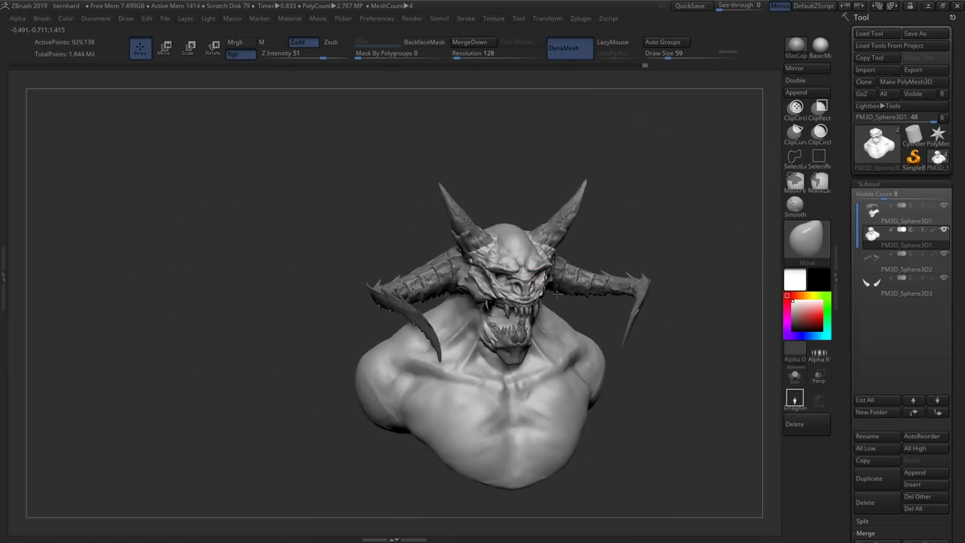
pyautogui.moveTo(572, 363); pyautogui.dragTo(364, 345)
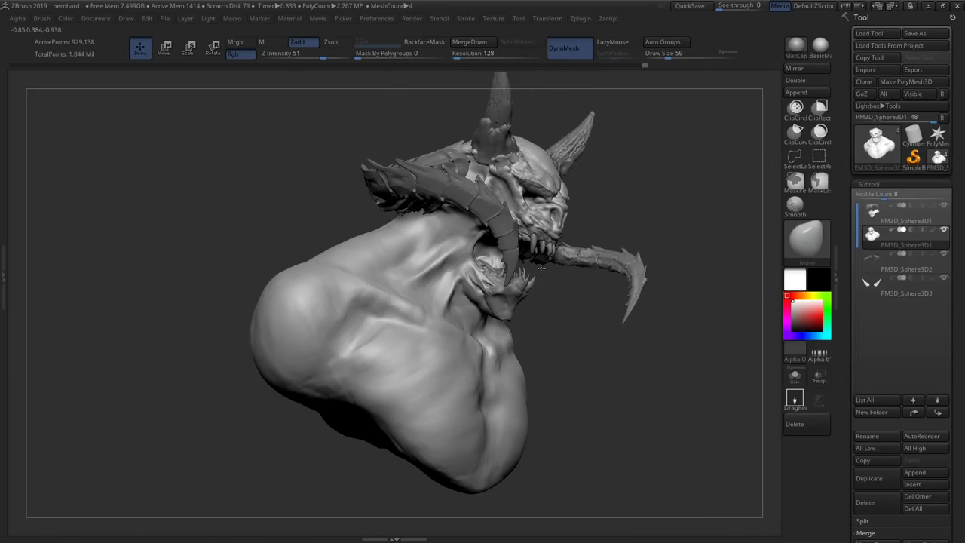
pyautogui.moveTo(276, 392); pyautogui.dragTo(942, 256)
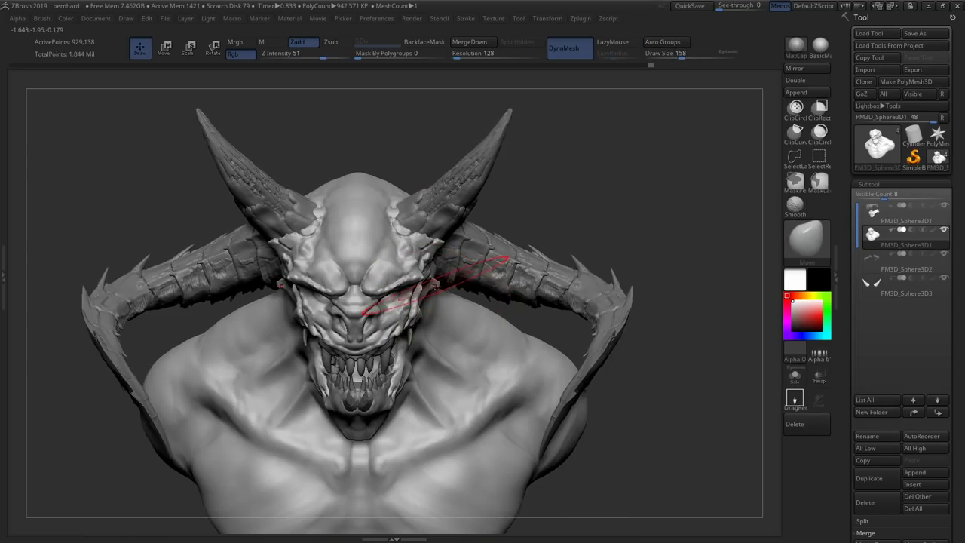
pyautogui.moveTo(495, 236); pyautogui.dragTo(417, 287)
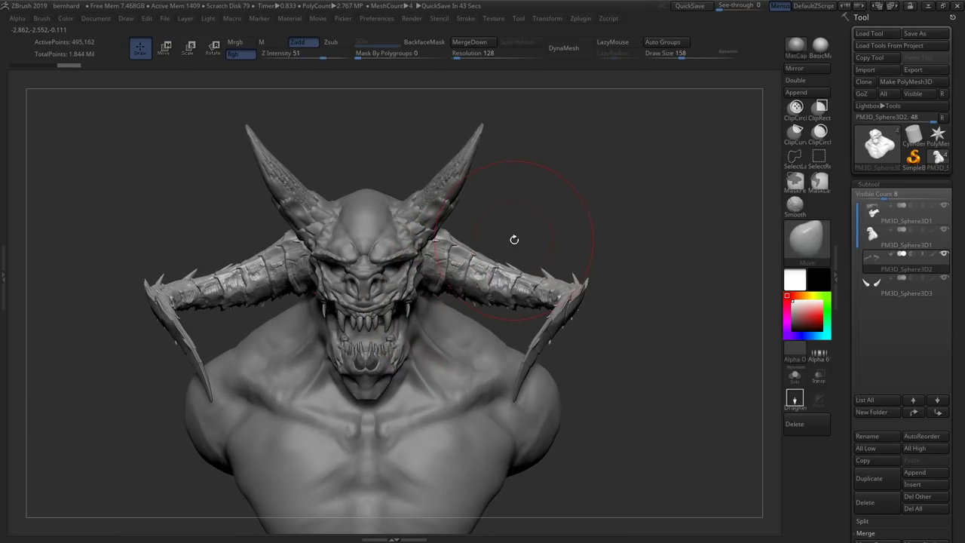
# Select the head piece and sculpt ClayBuildup creases around the mouth in side profile
pyautogui.keyDown('alt'); pyautogui.click(392, 245); pyautogui.keyUp('alt')
pyautogui.moveTo(391, 245); pyautogui.dragTo(463, 345, button='right')
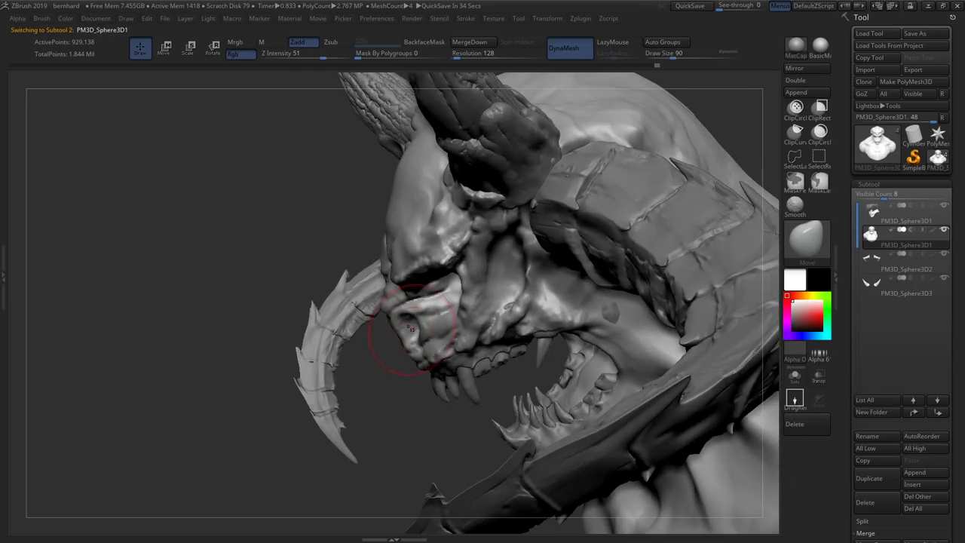
pyautogui.moveTo(409, 328); pyautogui.dragTo(435, 290, button='right')
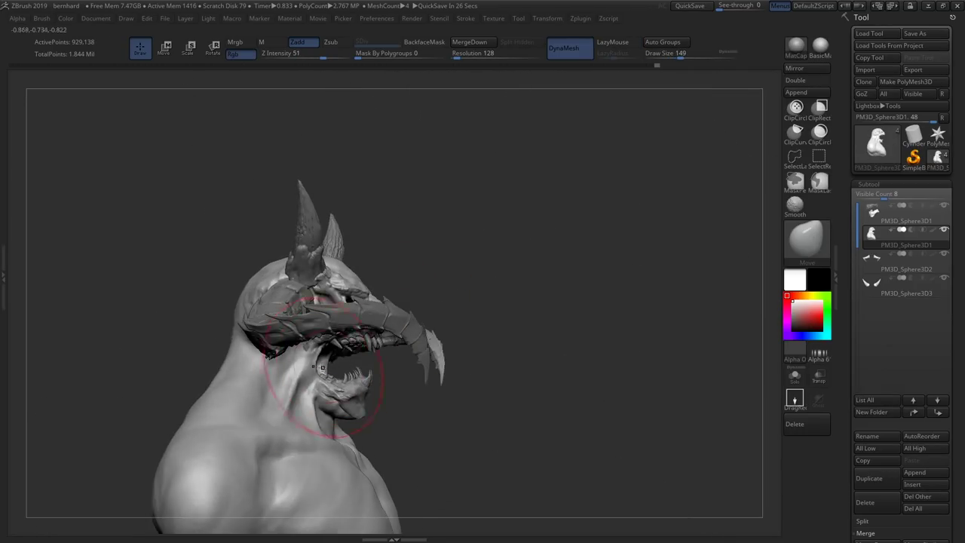
pyautogui.moveTo(435, 290); pyautogui.dragTo(482, 294, button='right')
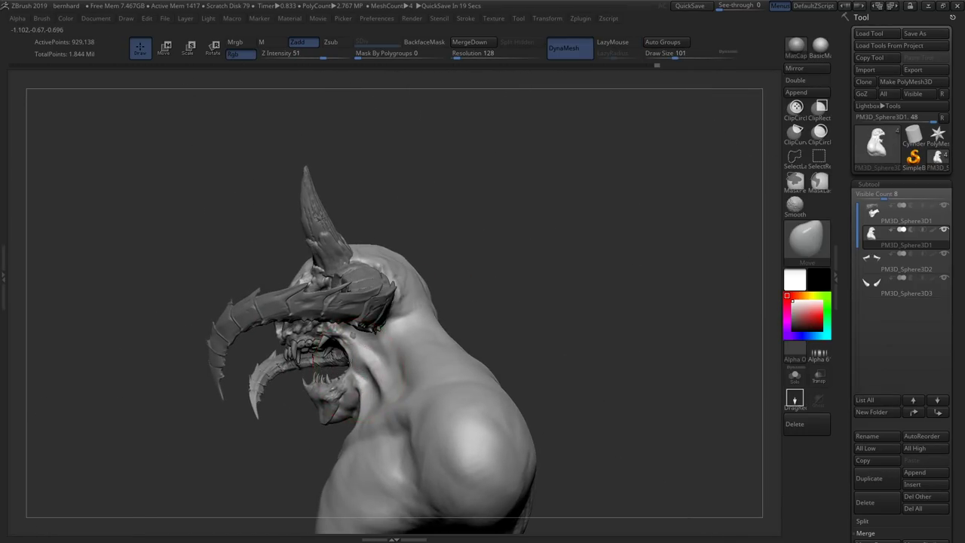
pyautogui.moveTo(350, 360)
pyautogui.keyDown('alt'); pyautogui.mouseDown(button='right')
pyautogui.moveTo(377, 350)
pyautogui.moveTo(395, 365)
pyautogui.moveTo(372, 308)
pyautogui.moveTo(331, 350)
pyautogui.moveTo(366, 371)
pyautogui.mouseUp(button='right'); pyautogui.keyUp('alt')
pyautogui.press('b')
pyautogui.press('c')
pyautogui.press('b')
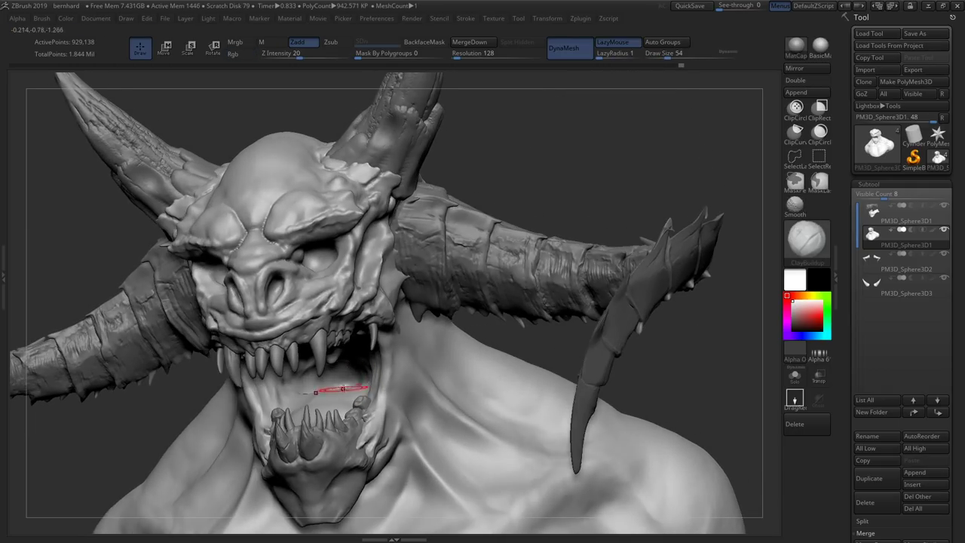
# Layer wrinkled clay folds over the brow, eye sockets and cheeks from several angles
pyautogui.moveTo(345, 390)
pyautogui.mouseDown(button='right')
pyautogui.moveTo(317, 389)
pyautogui.moveTo(431, 322)
pyautogui.moveTo(356, 411)
pyautogui.moveTo(377, 383)
pyautogui.moveTo(361, 397)
pyautogui.moveTo(380, 355)
pyautogui.mouseUp(button='right')
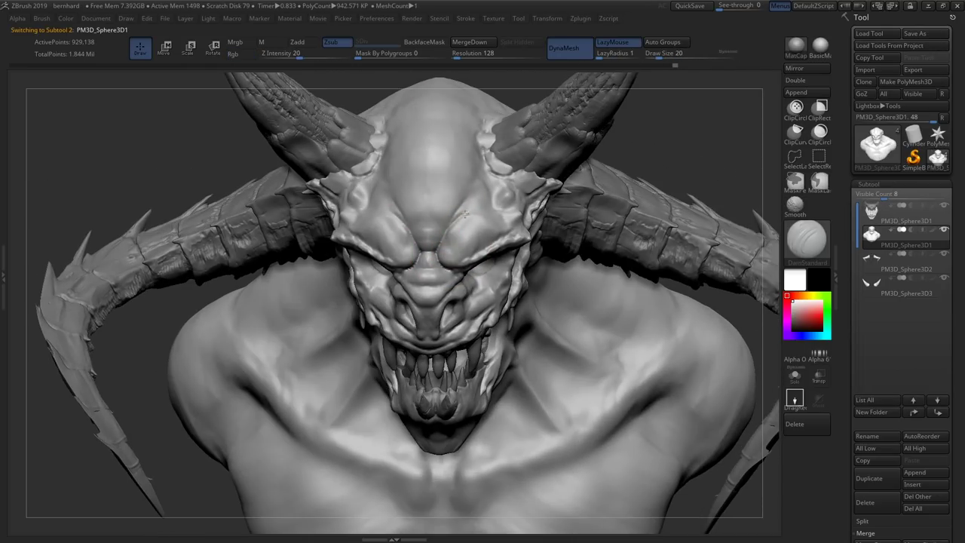
pyautogui.moveTo(473, 189)
pyautogui.mouseDown(button='right')
pyautogui.moveTo(513, 204)
pyautogui.moveTo(492, 192)
pyautogui.mouseUp(button='right')
pyautogui.moveTo(452, 226)
pyautogui.mouseDown(button='right')
pyautogui.moveTo(437, 245)
pyautogui.moveTo(490, 249)
pyautogui.mouseUp(button='right')
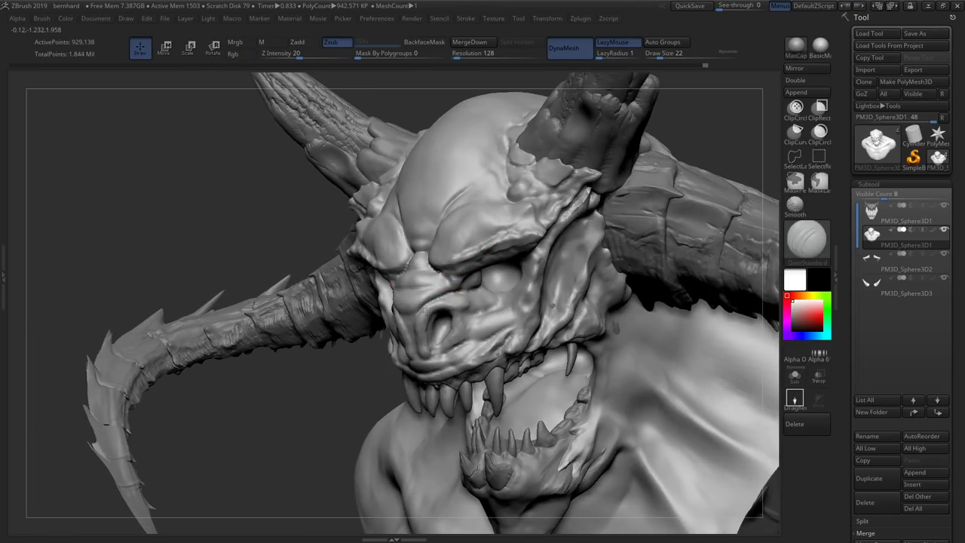
pyautogui.moveTo(424, 309)
pyautogui.mouseDown(button='right')
pyautogui.moveTo(448, 256)
pyautogui.moveTo(487, 238)
pyautogui.moveTo(497, 255)
pyautogui.moveTo(437, 343)
pyautogui.mouseUp(button='right')
pyautogui.press('b')
pyautogui.press('c')
pyautogui.press('b')
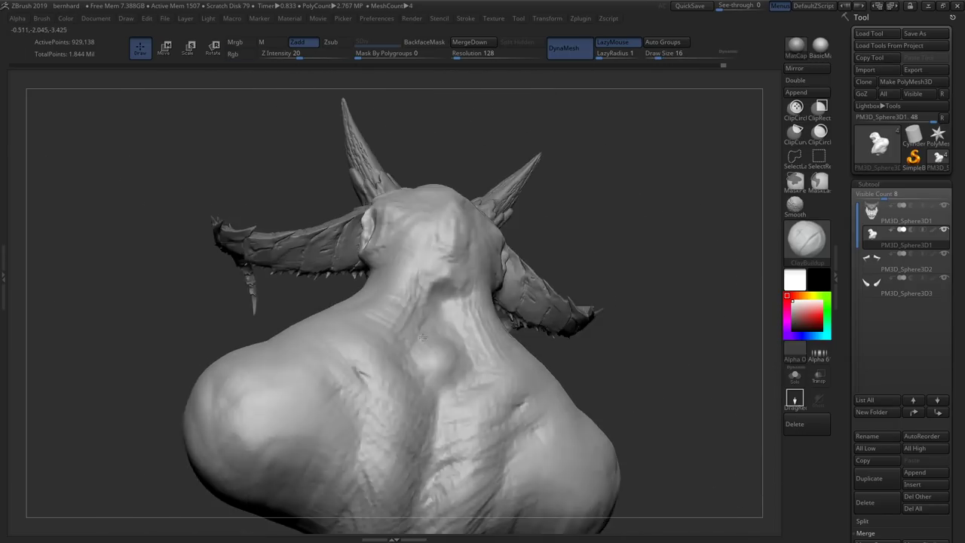
# Sculpt and smooth the upper back and shoulder muscles from rear views, then return front-on
pyautogui.moveTo(410, 309)
pyautogui.mouseDown(button='right')
pyautogui.moveTo(494, 326)
pyautogui.moveTo(474, 215)
pyautogui.moveTo(484, 184)
pyautogui.moveTo(489, 233)
pyautogui.moveTo(462, 301)
pyautogui.moveTo(442, 263)
pyautogui.moveTo(518, 163)
pyautogui.moveTo(431, 475)
pyautogui.moveTo(538, 338)
pyautogui.moveTo(505, 373)
pyautogui.moveTo(549, 336)
pyautogui.moveTo(545, 311)
pyautogui.mouseUp(button='right')
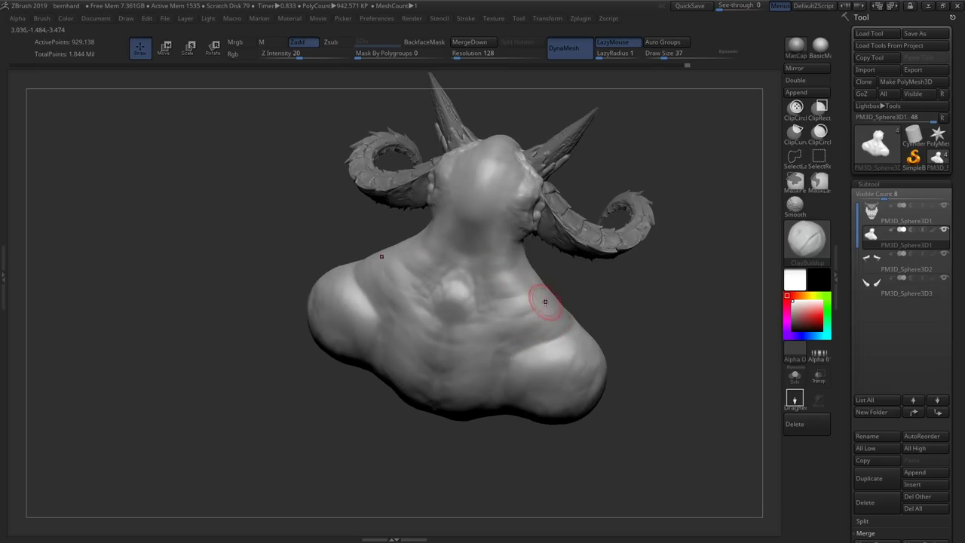
pyautogui.moveTo(529, 311); pyautogui.dragTo(508, 321, button='right')
pyautogui.keyDown('shift'); pyautogui.moveTo(445, 297); pyautogui.dragTo(450, 315, button='right'); pyautogui.keyUp('shift')
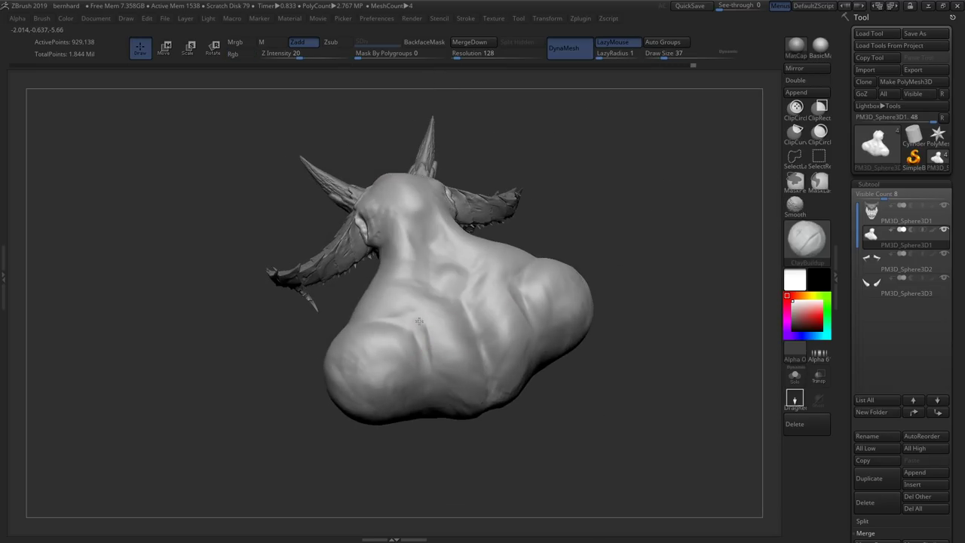
pyautogui.keyDown('alt'); pyautogui.moveTo(400, 377); pyautogui.dragTo(400, 354, button='right'); pyautogui.keyUp('alt')
pyautogui.press('s')
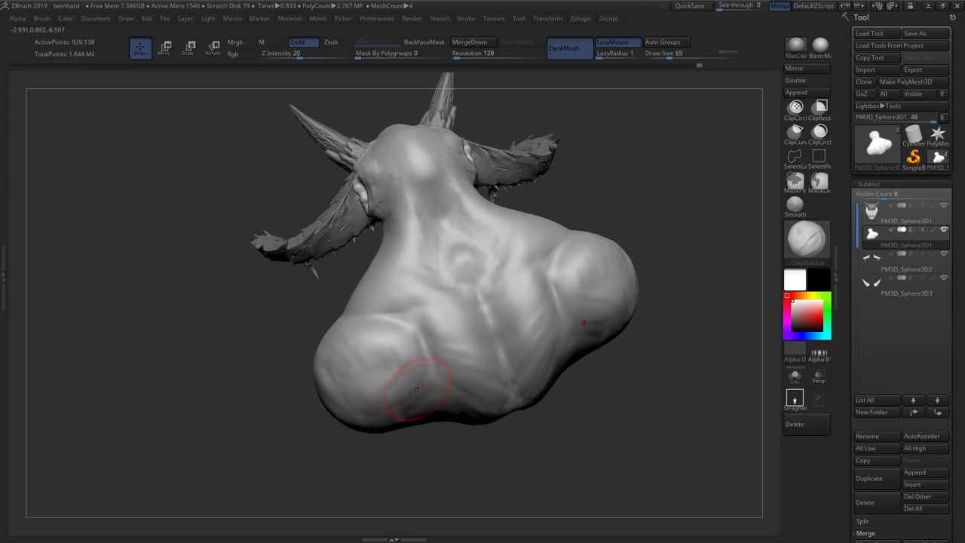
pyautogui.moveTo(382, 420); pyautogui.dragTo(379, 355, button='right')
pyautogui.keyDown('alt'); pyautogui.moveTo(459, 368); pyautogui.dragTo(446, 326, button='right'); pyautogui.keyUp('alt')
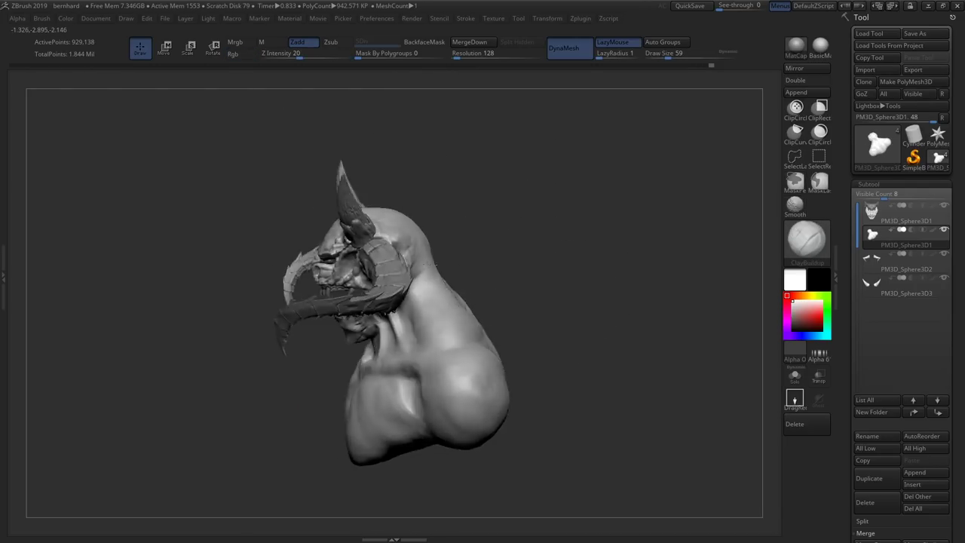
pyautogui.moveTo(442, 251)
pyautogui.mouseDown(button='right')
pyautogui.moveTo(548, 342)
pyautogui.moveTo(457, 282)
pyautogui.moveTo(475, 339)
pyautogui.moveTo(528, 228)
pyautogui.mouseUp(button='right')
# Refine the face with Move, then add fine ClayBuildup folds around eye sockets and snout
pyautogui.press('f')
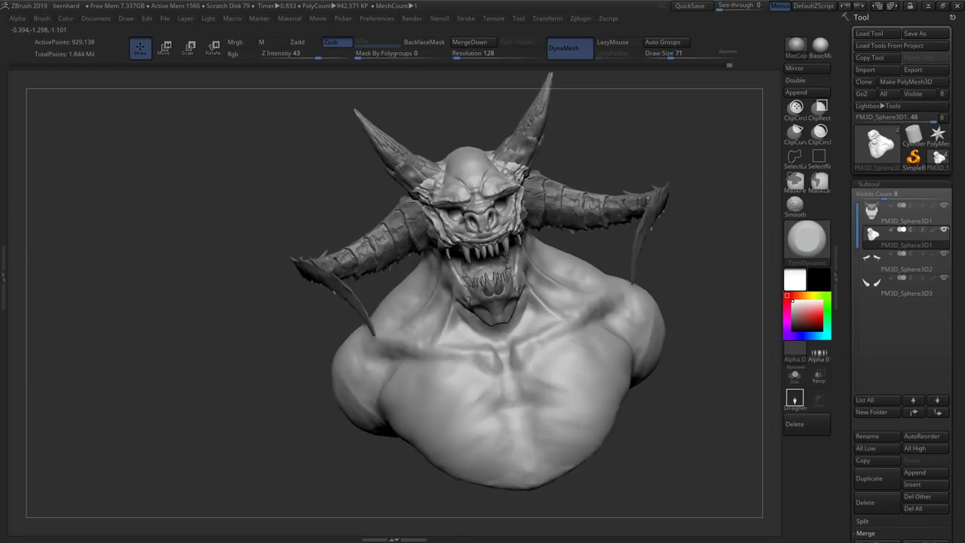
pyautogui.press('b')
pyautogui.press('m')
pyautogui.press('v')
pyautogui.moveTo(502, 276)
pyautogui.keyDown('alt'); pyautogui.mouseDown(button='right')
pyautogui.moveTo(493, 249)
pyautogui.moveTo(581, 143)
pyautogui.moveTo(550, 203)
pyautogui.moveTo(527, 211)
pyautogui.moveTo(543, 230)
pyautogui.moveTo(478, 228)
pyautogui.mouseUp(button='right'); pyautogui.keyUp('alt')
pyautogui.press('b')
pyautogui.press('c')
pyautogui.press('b')
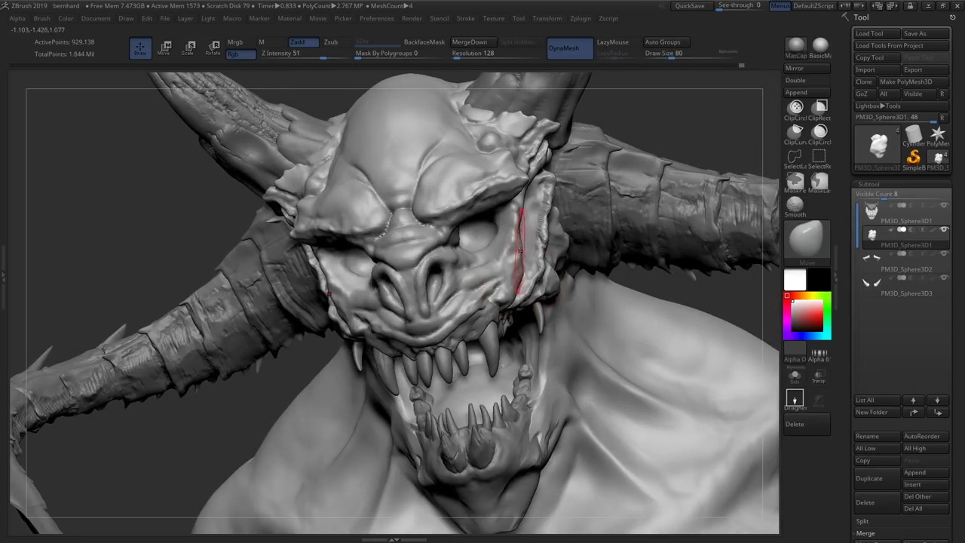
pyautogui.press('b')
pyautogui.press('c')
pyautogui.press('b')
pyautogui.moveTo(463, 322); pyautogui.dragTo(521, 267, button='right')
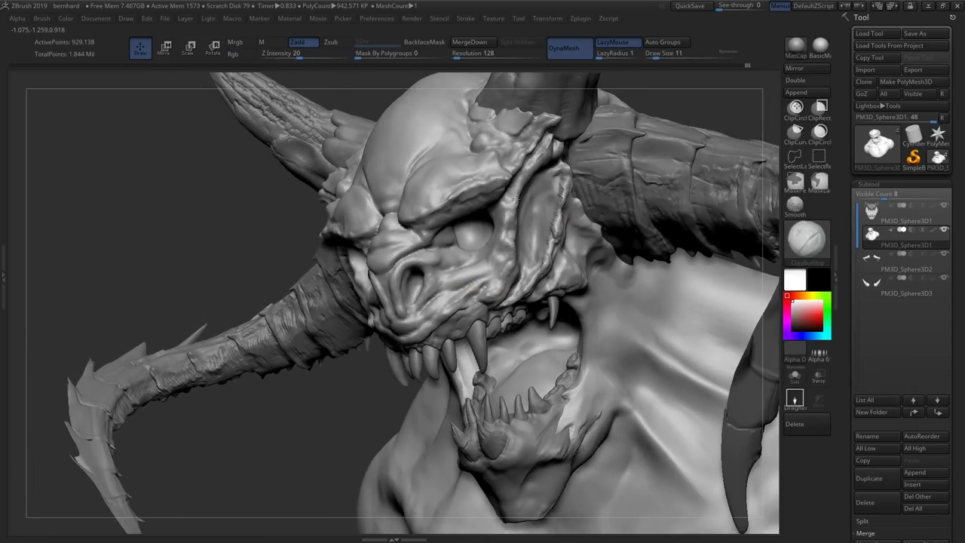
pyautogui.moveTo(517, 198)
pyautogui.mouseDown(button='right')
pyautogui.moveTo(526, 217)
pyautogui.moveTo(459, 265)
pyautogui.mouseUp(button='right')
pyautogui.press('f')
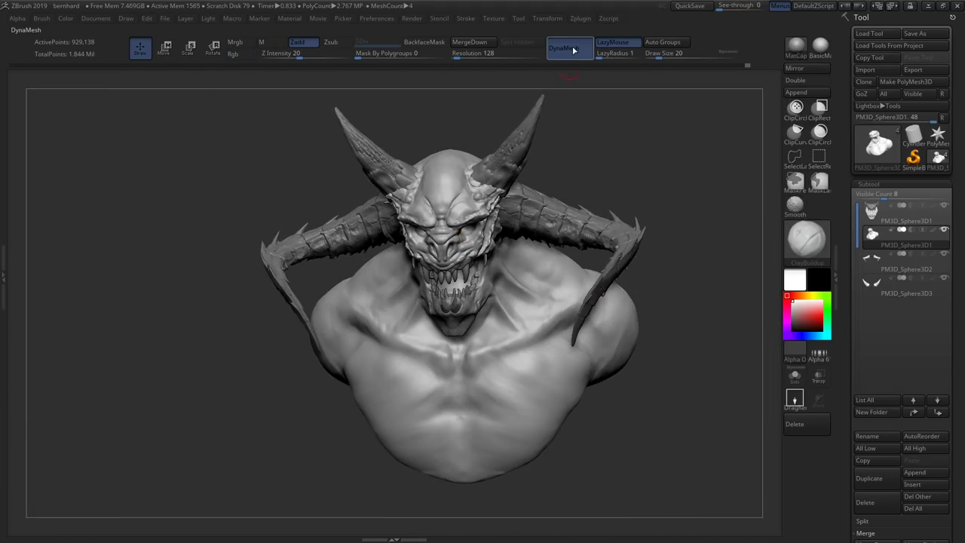
# Turn off DynaMesh and subdivide the body to SDiv 2 with Ctrl+D
pyautogui.click(573, 49)
pyautogui.keyDown('ctrl'); pyautogui.moveTo(483, 316); pyautogui.dragTo(407, 214, button='right'); pyautogui.keyUp('ctrl')
pyautogui.hotkey('ctrl', 'd')
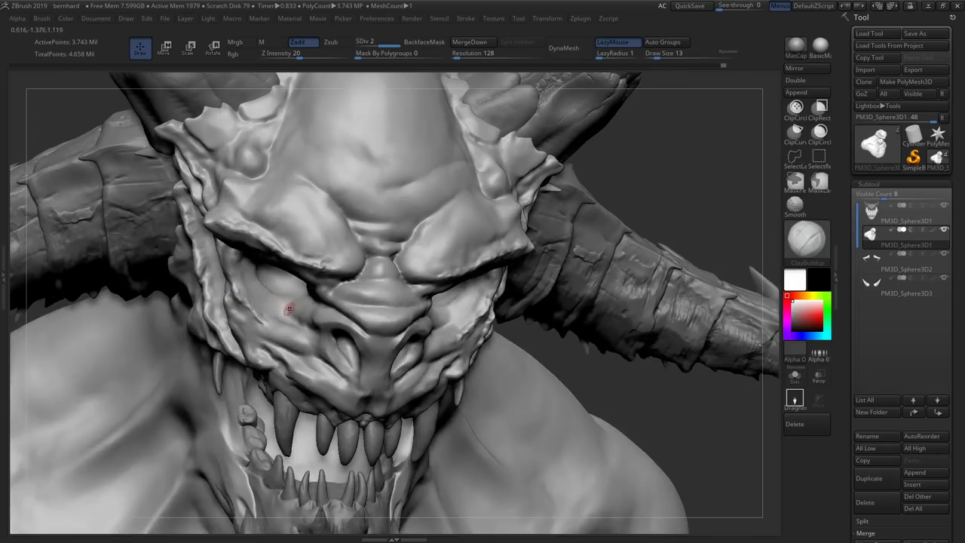
# Carve brow creases between the eyes with DamStandard (Zsub), then add forms with ClayBuildup
pyautogui.moveTo(293, 309)
pyautogui.mouseDown(button='right')
pyautogui.moveTo(317, 313)
pyautogui.moveTo(302, 319)
pyautogui.mouseUp(button='right')
pyautogui.press('b')
pyautogui.press('d')
pyautogui.press('s')
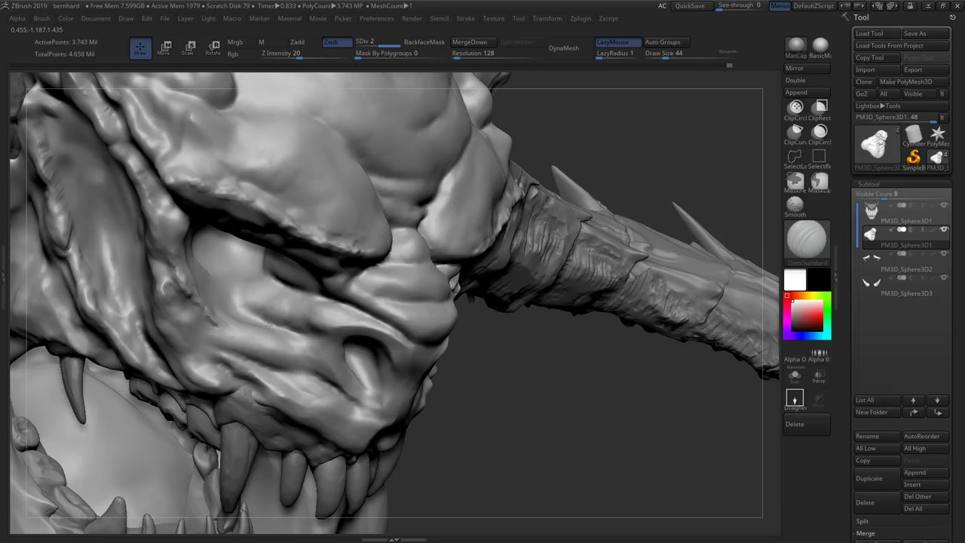
pyautogui.moveTo(392, 332)
pyautogui.mouseDown(button='right')
pyautogui.moveTo(494, 339)
pyautogui.moveTo(460, 343)
pyautogui.moveTo(448, 341)
pyautogui.moveTo(510, 325)
pyautogui.mouseUp(button='right')
pyautogui.press('b')
pyautogui.press('c')
pyautogui.press('b')
pyautogui.moveTo(443, 358); pyautogui.dragTo(331, 330, button='right')
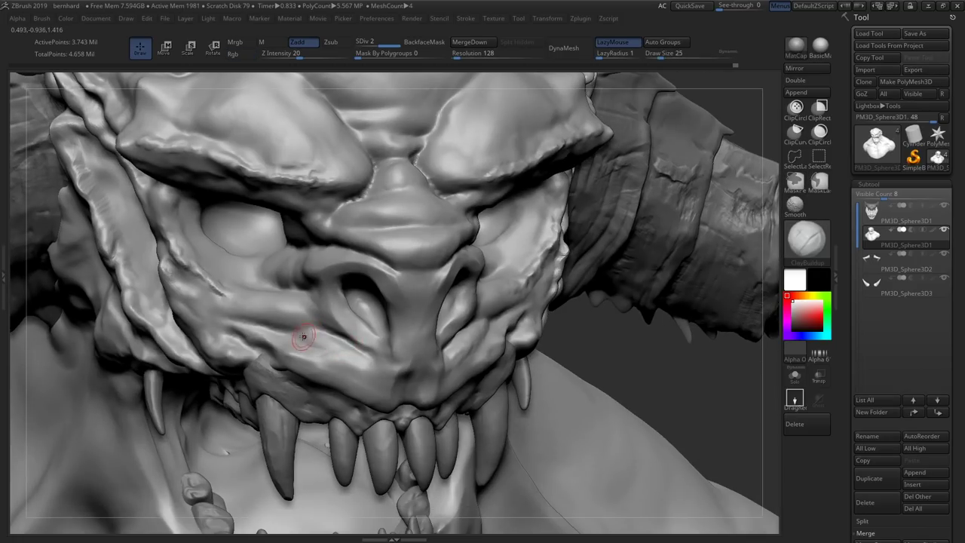
pyautogui.press('f')
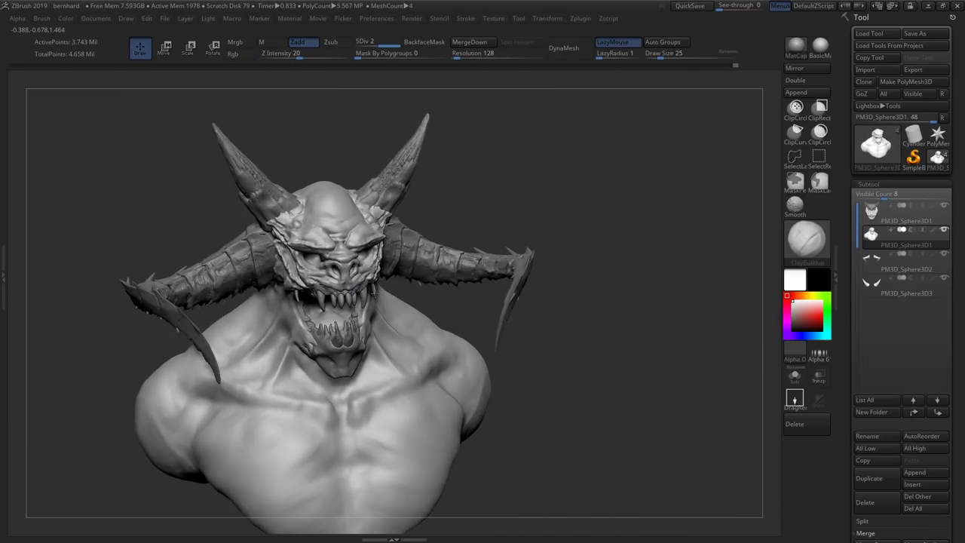
# Build ClayBuildup strokes on the nose, jaw and cheek behind the gaping mouth
pyautogui.moveTo(375, 294)
pyautogui.mouseDown(button='right')
pyautogui.moveTo(411, 225)
pyautogui.moveTo(355, 234)
pyautogui.moveTo(283, 216)
pyautogui.moveTo(356, 308)
pyautogui.moveTo(410, 275)
pyautogui.moveTo(367, 317)
pyautogui.moveTo(411, 265)
pyautogui.mouseUp(button='right')
pyautogui.moveTo(401, 305); pyautogui.dragTo(417, 311, button='right')
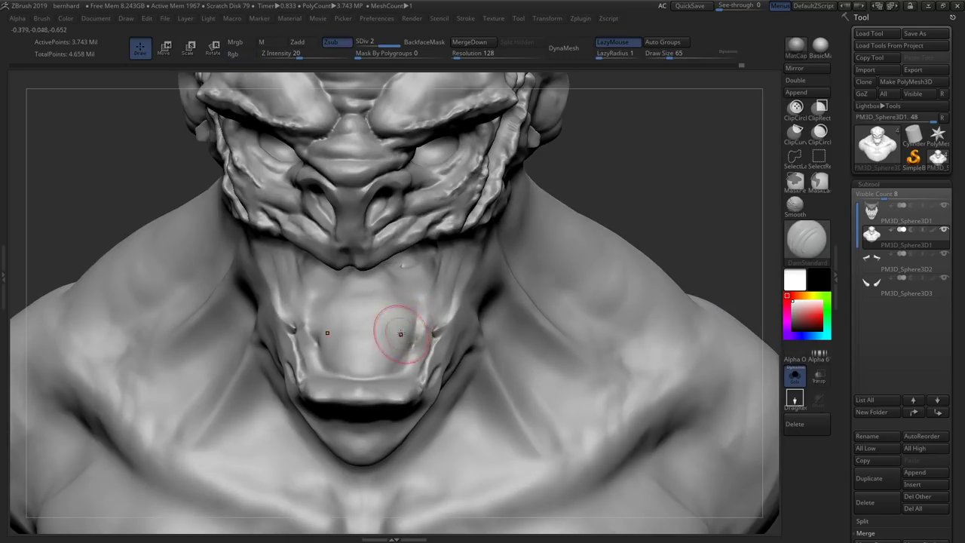
pyautogui.moveTo(392, 364)
pyautogui.mouseDown(button='right')
pyautogui.moveTo(422, 279)
pyautogui.moveTo(452, 294)
pyautogui.moveTo(488, 286)
pyautogui.moveTo(482, 249)
pyautogui.mouseUp(button='right')
pyautogui.moveTo(483, 302)
pyautogui.mouseDown(button='right')
pyautogui.moveTo(437, 317)
pyautogui.moveTo(452, 271)
pyautogui.moveTo(469, 269)
pyautogui.moveTo(400, 294)
pyautogui.mouseUp(button='right')
pyautogui.press('b')
pyautogui.press('c')
pyautogui.press('b')
pyautogui.moveTo(497, 267)
pyautogui.mouseDown(button='right')
pyautogui.moveTo(506, 312)
pyautogui.moveTo(453, 332)
pyautogui.moveTo(371, 272)
pyautogui.moveTo(531, 227)
pyautogui.moveTo(517, 261)
pyautogui.moveTo(506, 208)
pyautogui.mouseUp(button='right')
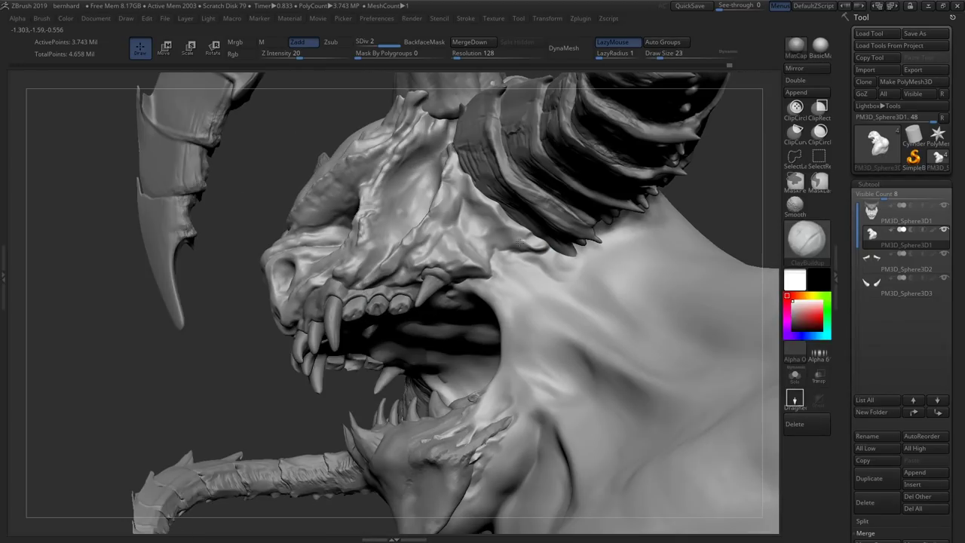
# Solo the body and carve face creases with DamStandard, then add clay with ClayBuildup
pyautogui.press('s')
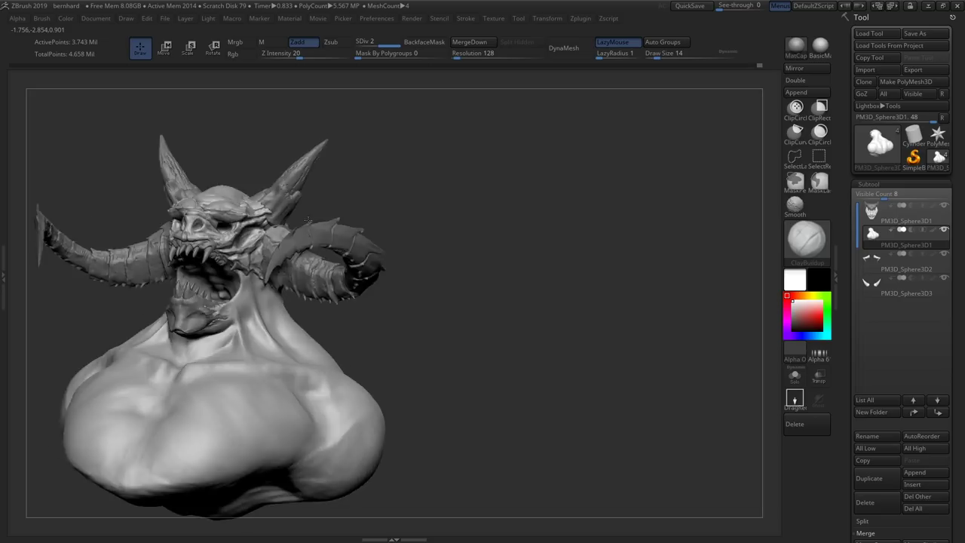
pyautogui.press('s')
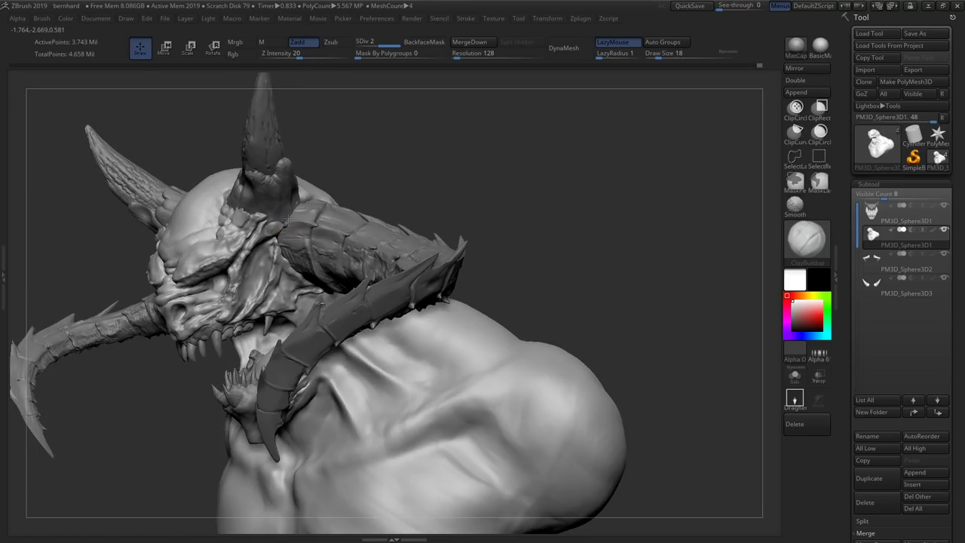
pyautogui.click(795, 374)
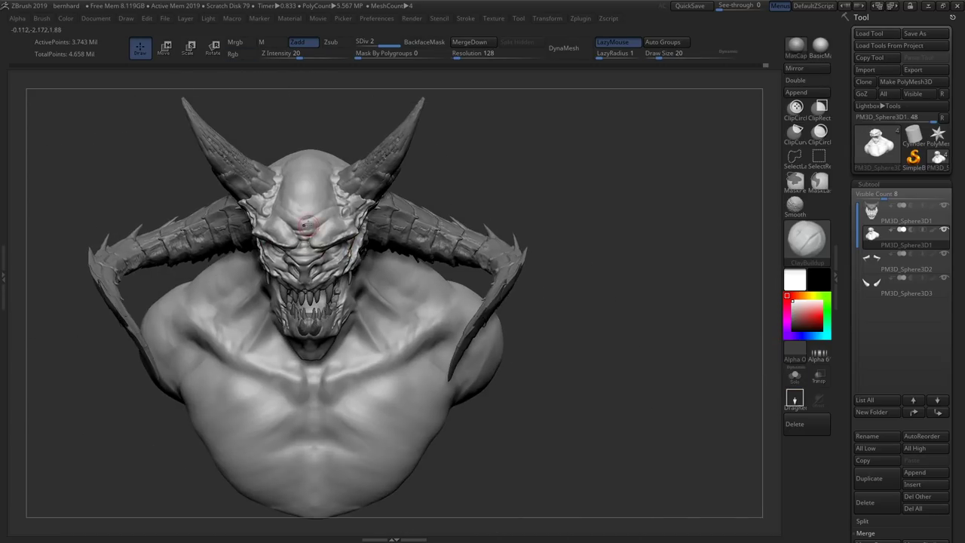
pyautogui.moveTo(317, 256)
pyautogui.keyDown('alt'); pyautogui.mouseDown(button='right')
pyautogui.moveTo(319, 329)
pyautogui.moveTo(271, 353)
pyautogui.moveTo(288, 273)
pyautogui.moveTo(260, 245)
pyautogui.moveTo(312, 316)
pyautogui.moveTo(226, 282)
pyautogui.moveTo(195, 286)
pyautogui.moveTo(343, 215)
pyautogui.mouseUp(button='right'); pyautogui.keyUp('alt')
pyautogui.press('b')
pyautogui.press('d')
pyautogui.press('s')
pyautogui.press('b')
pyautogui.press('c')
pyautogui.press('b')
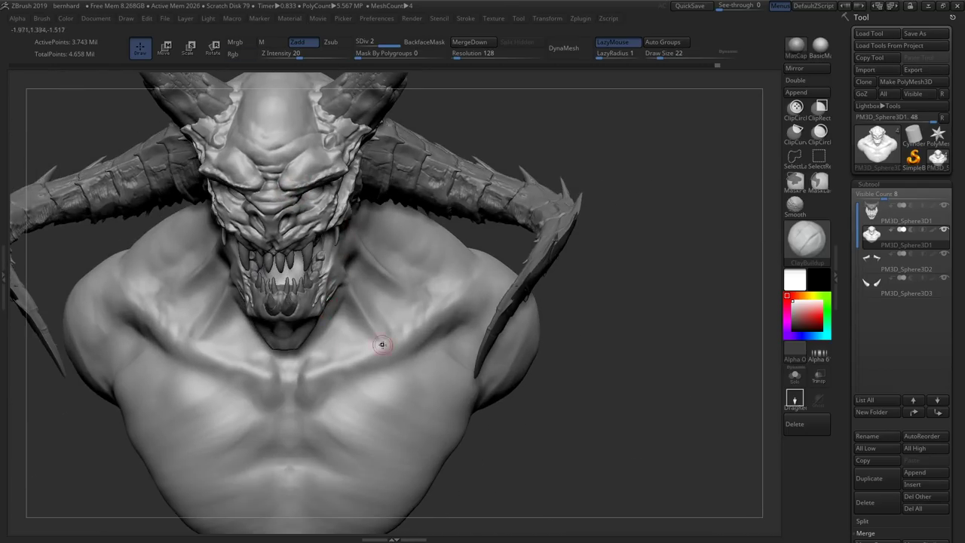
# Refine the chest muscles, then broaden the shoulder silhouette with the Move brush
pyautogui.moveTo(363, 349)
pyautogui.mouseDown(button='right')
pyautogui.moveTo(299, 382)
pyautogui.moveTo(314, 394)
pyautogui.mouseUp(button='right')
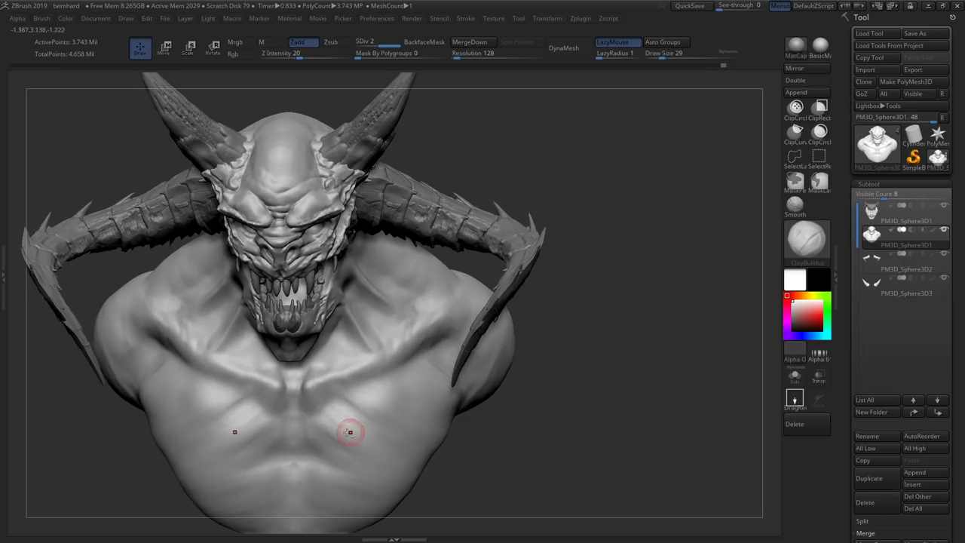
pyautogui.moveTo(324, 450); pyautogui.dragTo(532, 317, button='right')
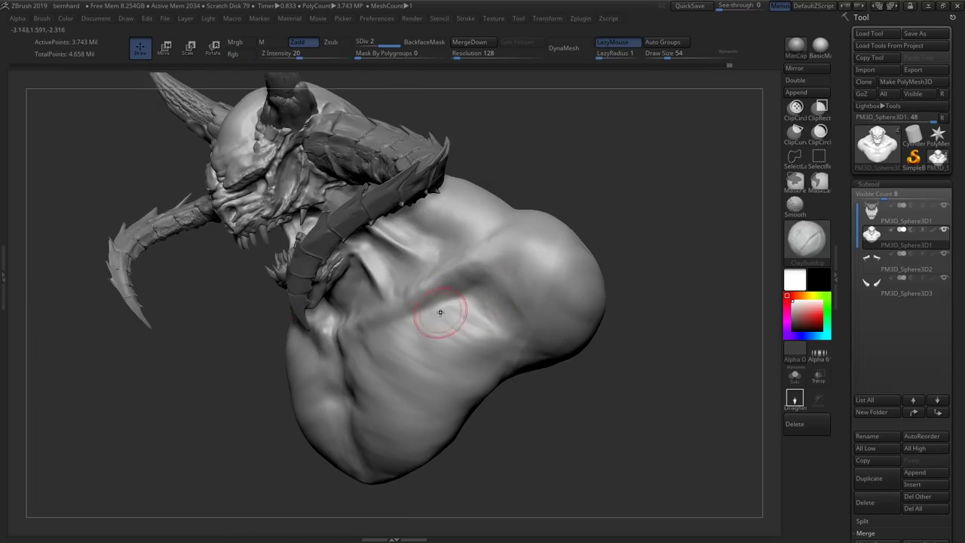
pyautogui.moveTo(462, 325)
pyautogui.keyDown('ctrl'); pyautogui.mouseDown(button='right')
pyautogui.moveTo(445, 335)
pyautogui.moveTo(410, 297)
pyautogui.mouseUp(button='right'); pyautogui.keyUp('ctrl')
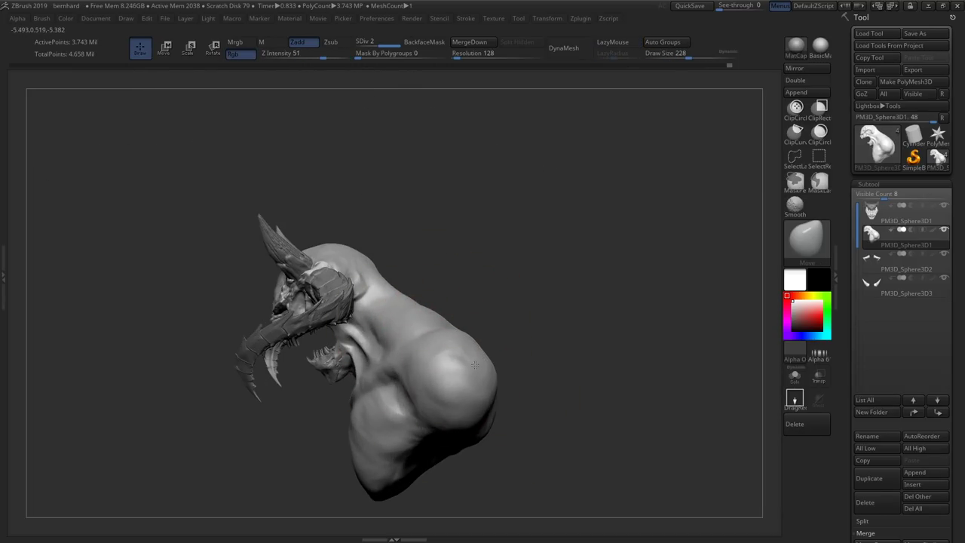
pyautogui.moveTo(471, 368)
pyautogui.mouseDown(button='right')
pyautogui.moveTo(325, 357)
pyautogui.moveTo(441, 304)
pyautogui.moveTo(407, 370)
pyautogui.mouseUp(button='right')
pyautogui.press('b')
pyautogui.press('m')
pyautogui.press('v')
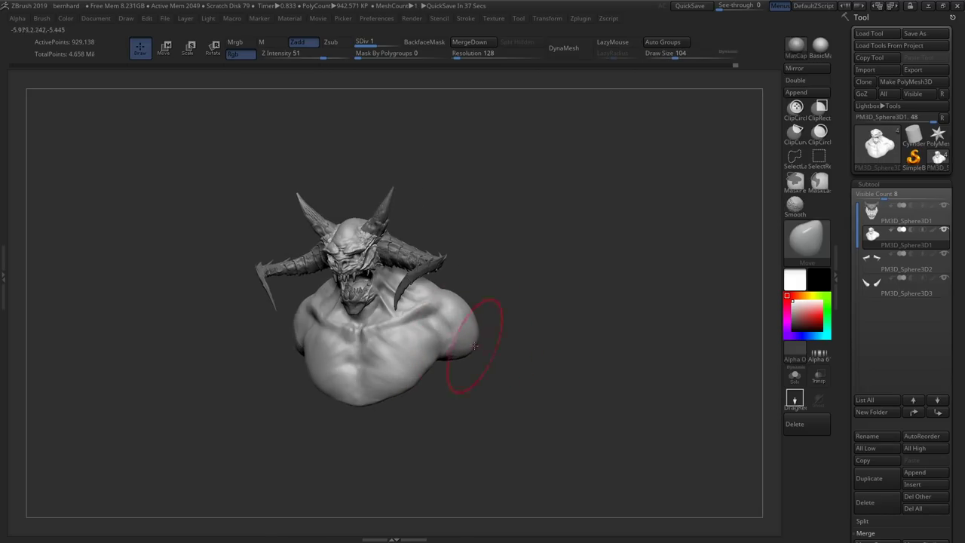
pyautogui.moveTo(426, 381)
pyautogui.keyDown('alt'); pyautogui.mouseDown(button='right')
pyautogui.moveTo(348, 245)
pyautogui.moveTo(421, 261)
pyautogui.moveTo(404, 304)
pyautogui.moveTo(405, 249)
pyautogui.moveTo(405, 331)
pyautogui.moveTo(411, 239)
pyautogui.mouseUp(button='right'); pyautogui.keyUp('alt')
# Return to SDiv 2 and line the mouth's inner edges with clay ridges and DamStandard creases
pyautogui.press('b')
pyautogui.press('c')
pyautogui.press('b')
pyautogui.press('b')
pyautogui.press('d')
pyautogui.press('s')
pyautogui.press('d')
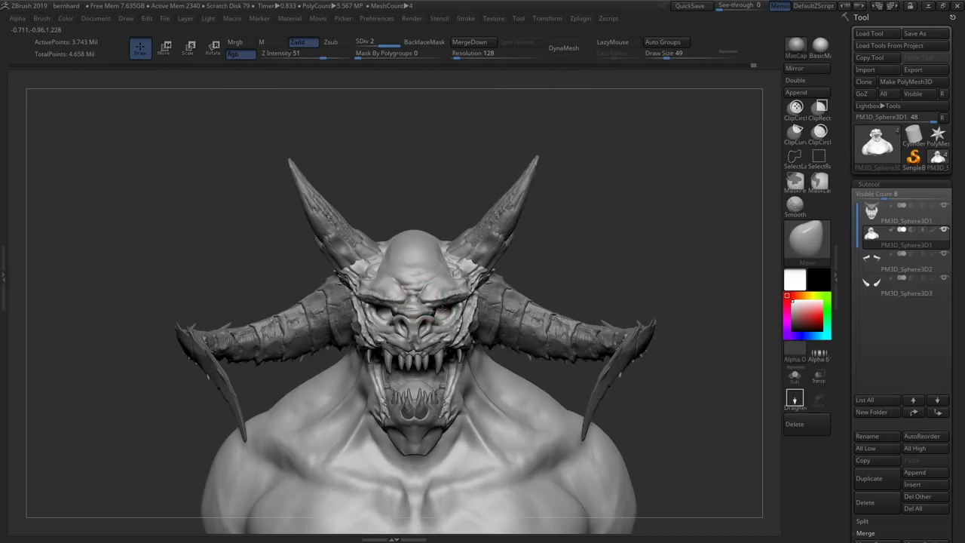
# Switch between the face and body subtools while reframing the demon head
pyautogui.keyDown('alt'); pyautogui.moveTo(441, 309); pyautogui.dragTo(382, 321, button='right'); pyautogui.keyUp('alt')
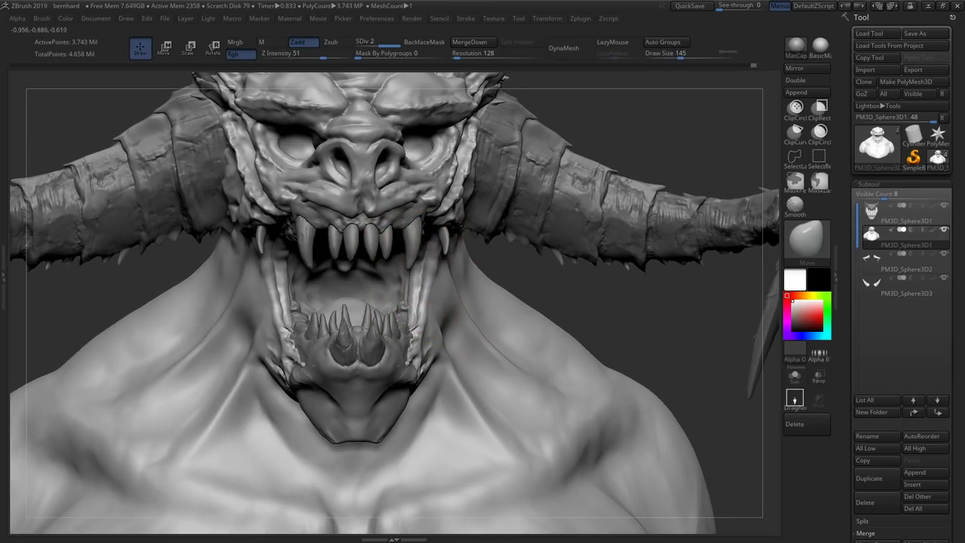
pyautogui.press(']')
pyautogui.press(']')
pyautogui.moveTo(442, 271)
pyautogui.mouseDown(button='right')
pyautogui.moveTo(441, 301)
pyautogui.moveTo(407, 280)
pyautogui.moveTo(439, 288)
pyautogui.moveTo(409, 194)
pyautogui.mouseUp(button='right')
pyautogui.keyDown('alt'); pyautogui.click(469, 193); pyautogui.keyUp('alt')
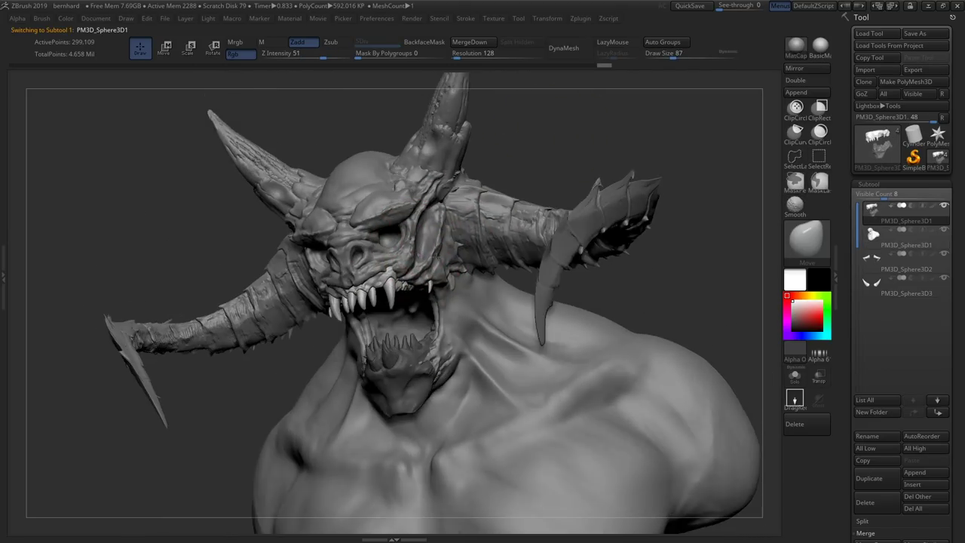
pyautogui.moveTo(453, 271)
pyautogui.mouseDown(button='right')
pyautogui.moveTo(434, 301)
pyautogui.moveTo(422, 249)
pyautogui.moveTo(483, 301)
pyautogui.moveTo(429, 341)
pyautogui.mouseUp(button='right')
pyautogui.keyDown('alt'); pyautogui.click(433, 302); pyautogui.keyUp('alt')
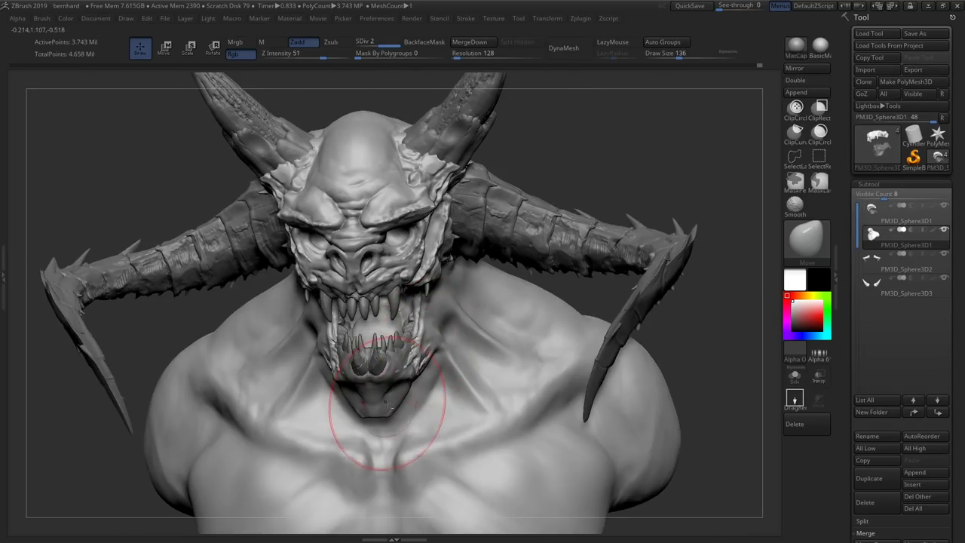
pyautogui.keyDown('alt'); pyautogui.click(417, 372); pyautogui.keyUp('alt')
pyautogui.moveTo(387, 405)
pyautogui.mouseDown(button='right')
pyautogui.moveTo(417, 372)
pyautogui.moveTo(395, 422)
pyautogui.mouseUp(button='right')
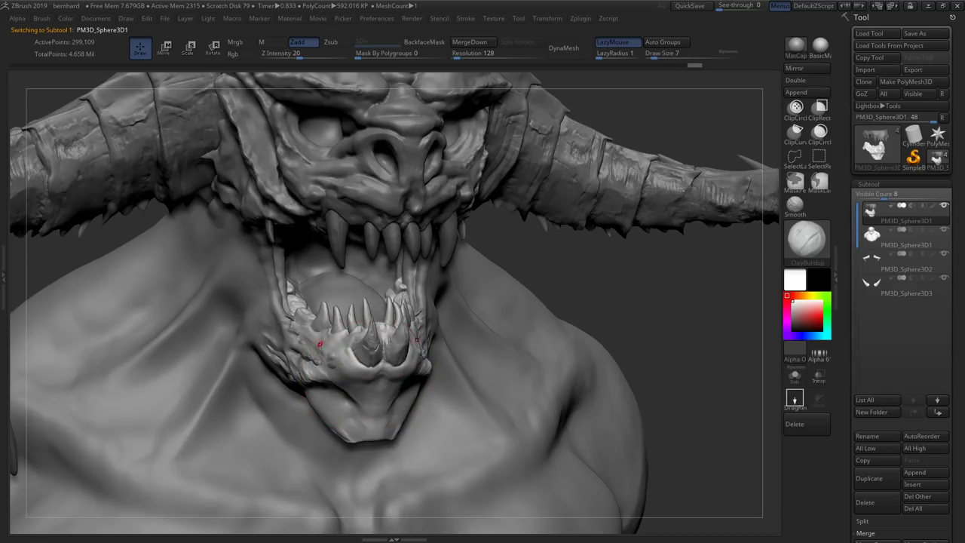
pyautogui.moveTo(344, 370)
pyautogui.mouseDown(button='right')
pyautogui.moveTo(363, 374)
pyautogui.moveTo(402, 354)
pyautogui.moveTo(399, 323)
pyautogui.moveTo(384, 364)
pyautogui.mouseUp(button='right')
pyautogui.press('f')
# Reshape the open jaw and chin with the Move brush
pyautogui.press('b')
pyautogui.press('m')
pyautogui.press('v')
pyautogui.press('s')
pyautogui.press('f')
pyautogui.moveTo(365, 326)
pyautogui.mouseDown(button='right')
pyautogui.moveTo(438, 309)
pyautogui.moveTo(474, 274)
pyautogui.moveTo(458, 254)
pyautogui.moveTo(478, 209)
pyautogui.mouseUp(button='right')
# Touch up the body surface with ClayBuildup and frame the full bust front-on
pyautogui.keyDown('alt'); pyautogui.click(438, 308); pyautogui.keyUp('alt')
pyautogui.press('b')
pyautogui.press('c')
pyautogui.press('b')
pyautogui.press('s')
pyautogui.press('f')
pyautogui.press('b')
pyautogui.press('t')
pyautogui.press('d')
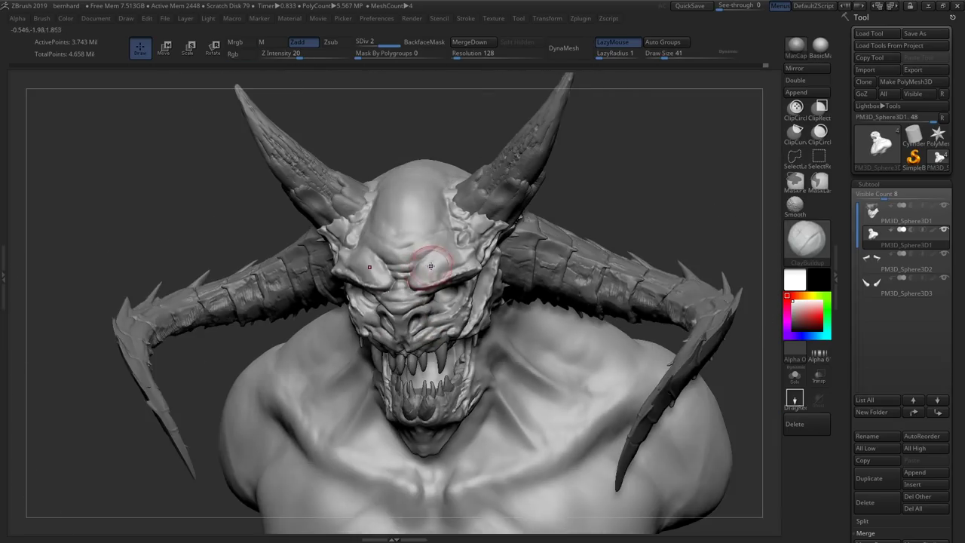
# Select the horns subtool, then switch back to the body and frame the head
pyautogui.keyDown('alt'); pyautogui.click(463, 168); pyautogui.keyUp('alt')
pyautogui.moveTo(442, 269)
pyautogui.mouseDown(button='right')
pyautogui.moveTo(463, 168)
pyautogui.moveTo(414, 288)
pyautogui.mouseUp(button='right')
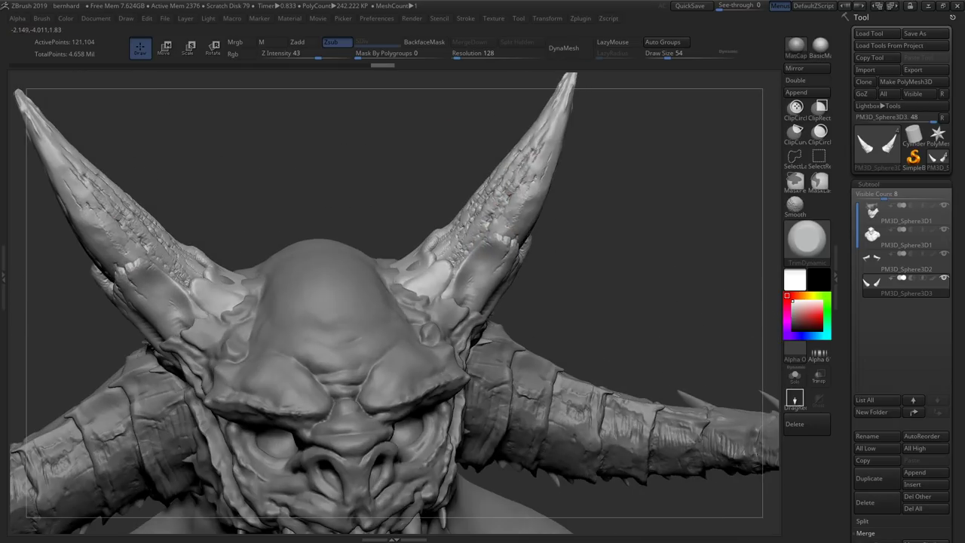
pyautogui.press('f')
pyautogui.keyDown('alt'); pyautogui.click(418, 270); pyautogui.keyUp('alt')
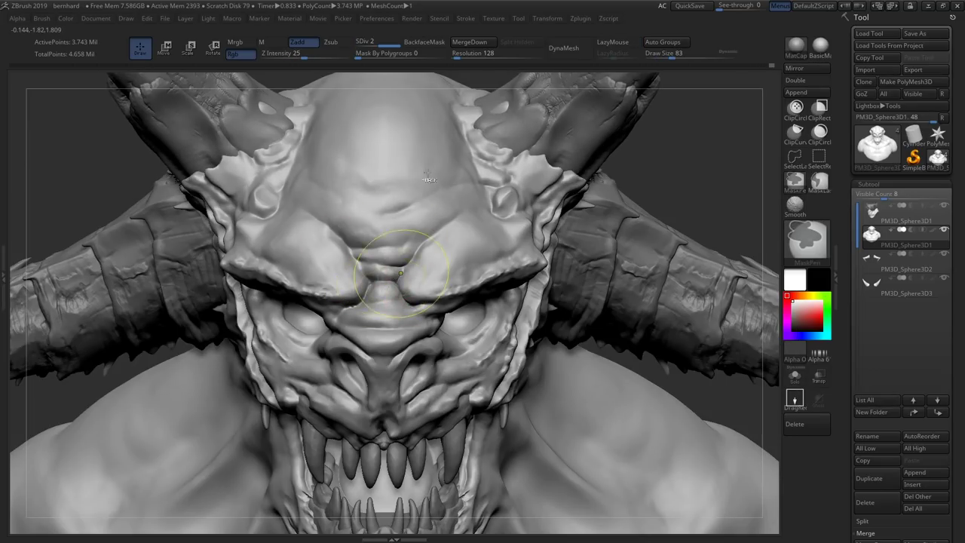
pyautogui.moveTo(346, 305)
pyautogui.mouseDown()
pyautogui.moveTo(306, 300)
pyautogui.moveTo(514, 218)
pyautogui.mouseUp()
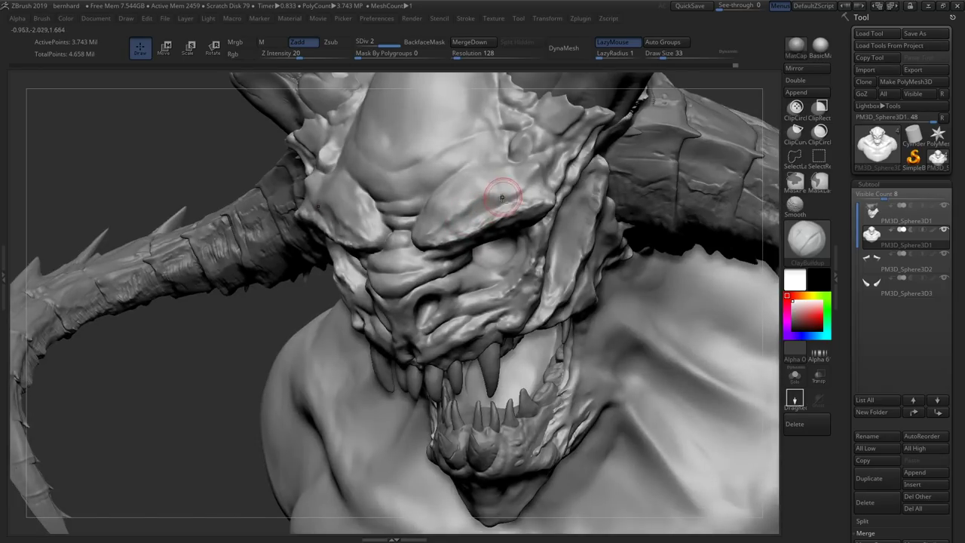
# Shrink the brush slightly and select the Move brush (B, M, V)
pyautogui.press('[')
pyautogui.press('f')
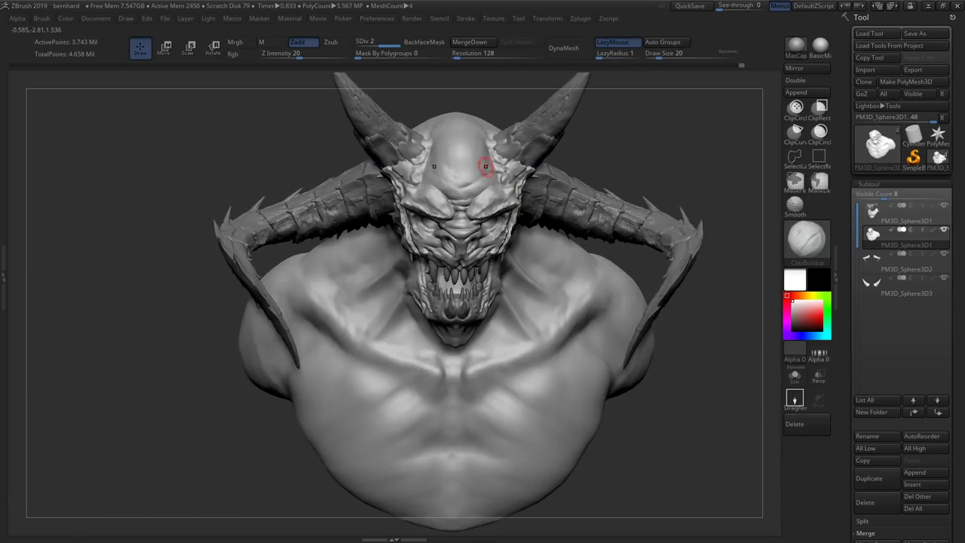
pyautogui.moveTo(609, 194); pyautogui.dragTo(442, 221)
pyautogui.press('b')
pyautogui.press('m')
pyautogui.press('v')
# Rotate the bust to a frontal view and zoom in on the chest
pyautogui.keyDown('alt'); pyautogui.moveTo(515, 177); pyautogui.dragTo(520, 200, button='right'); pyautogui.keyUp('alt')
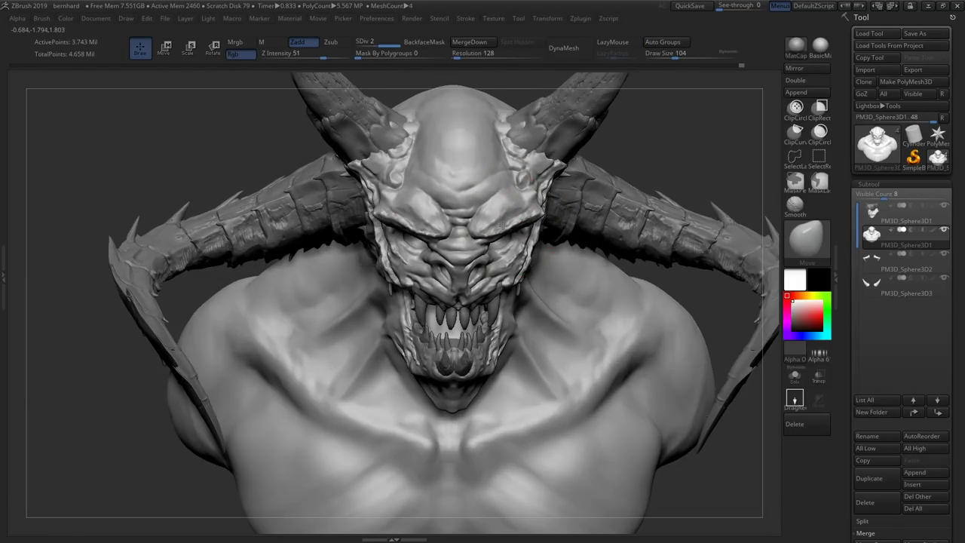
pyautogui.keyDown('alt'); pyautogui.moveTo(562, 162); pyautogui.dragTo(561, 204, button='right'); pyautogui.keyUp('alt')
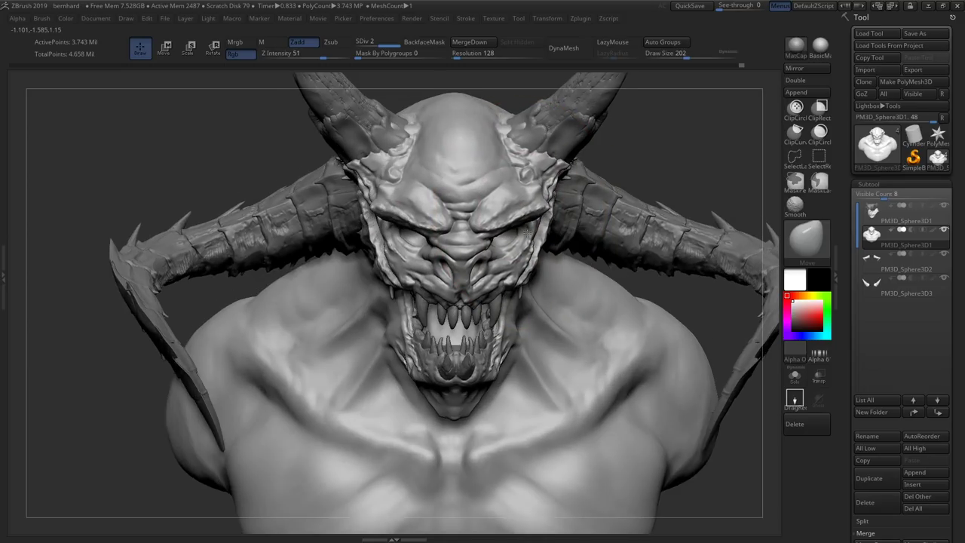
pyautogui.moveTo(482, 302); pyautogui.dragTo(505, 302, button='right')
pyautogui.moveTo(501, 354)
pyautogui.keyDown('alt'); pyautogui.mouseDown(button='right')
pyautogui.moveTo(501, 319)
pyautogui.moveTo(463, 355)
pyautogui.moveTo(559, 304)
pyautogui.moveTo(492, 376)
pyautogui.moveTo(430, 376)
pyautogui.mouseUp(button='right'); pyautogui.keyUp('alt')
# Drop the body to SDiv 1, then return it to SDiv 2, checking the bust from above and below
pyautogui.hotkey('shift', 'd')
pyautogui.moveTo(536, 408)
pyautogui.keyDown('alt'); pyautogui.mouseDown(button='right')
pyautogui.moveTo(463, 398)
pyautogui.moveTo(464, 421)
pyautogui.moveTo(510, 352)
pyautogui.moveTo(432, 347)
pyautogui.mouseUp(button='right'); pyautogui.keyUp('alt')
pyautogui.press('d')
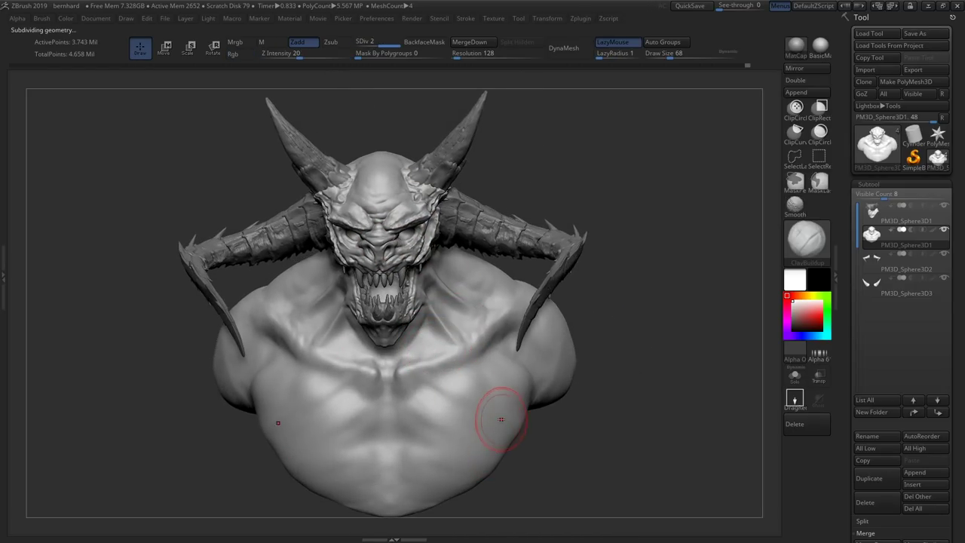
pyautogui.moveTo(502, 417)
pyautogui.mouseDown(button='right')
pyautogui.moveTo(470, 340)
pyautogui.moveTo(491, 317)
pyautogui.moveTo(482, 301)
pyautogui.mouseUp(button='right')
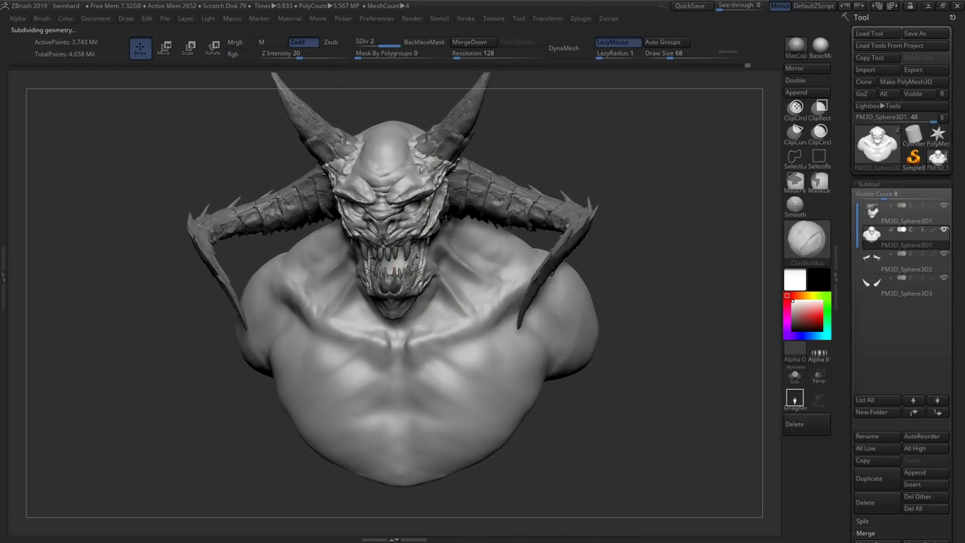